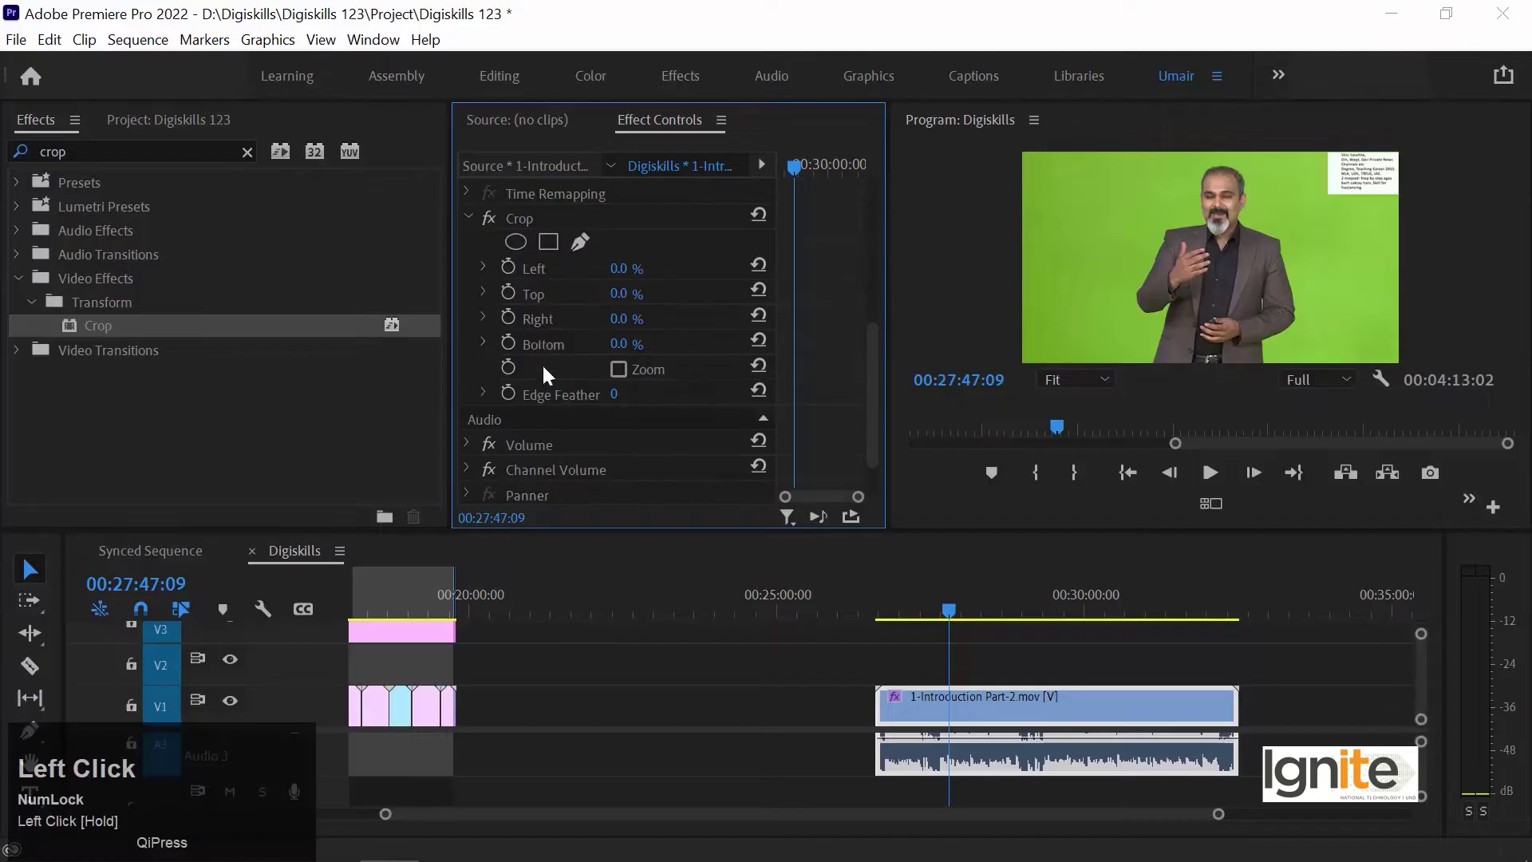
- Crop the green-screen clip by 8.3% on the left and 19% on the right, and check the framing at another point in time
click(540, 224)
drag(1395, 258, 1328, 257)
drag(1028, 259, 1053, 258)
drag(921, 602, 1228, 601)
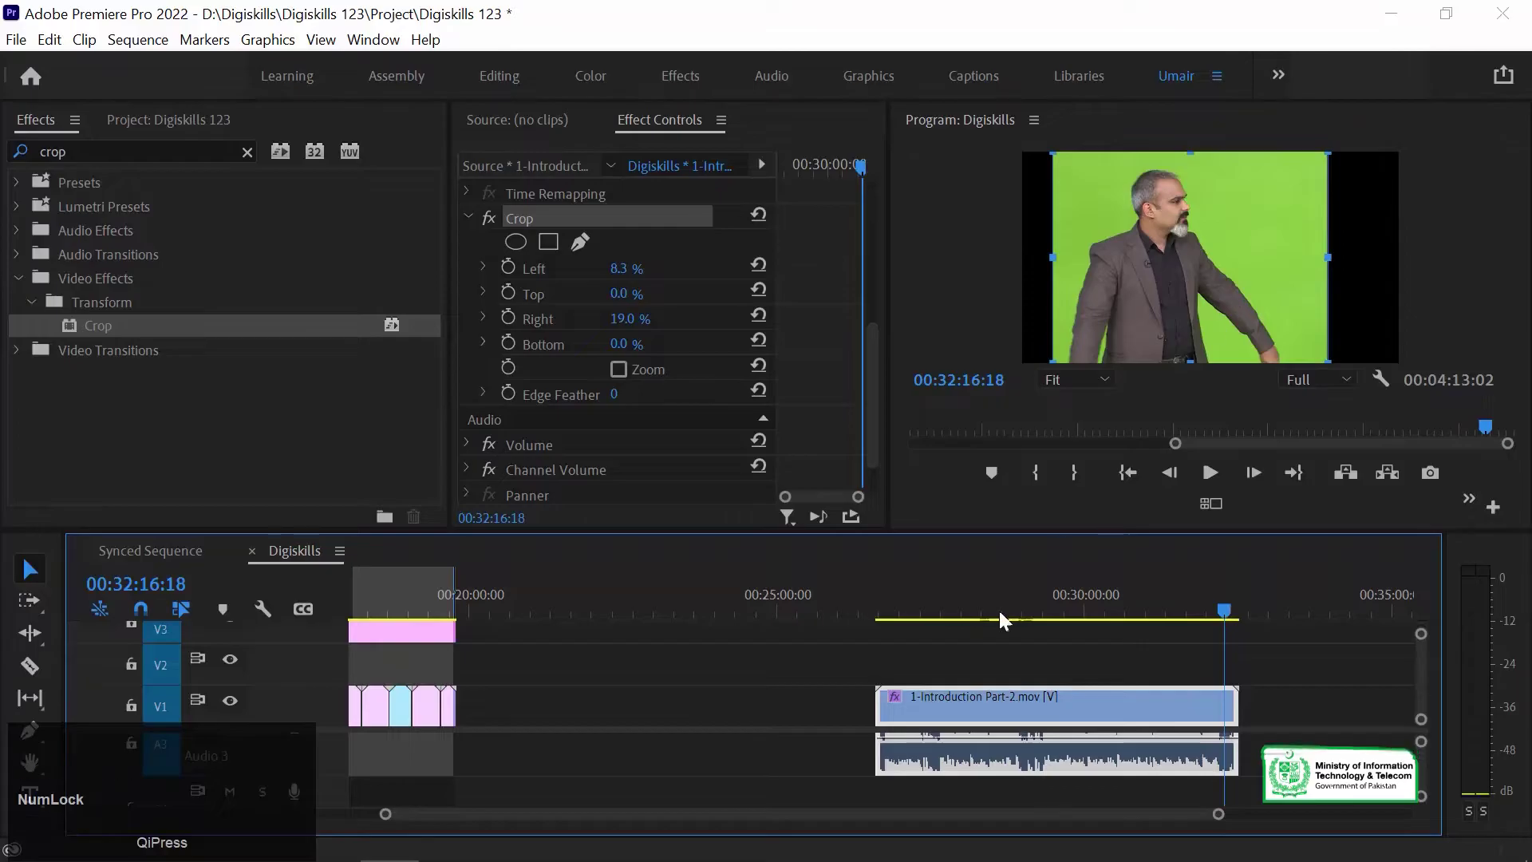
click(956, 610)
- Apply the Ultra Key effect from the Keying video effects to the 1-Introduction Part-2.mov clip
click(247, 152)
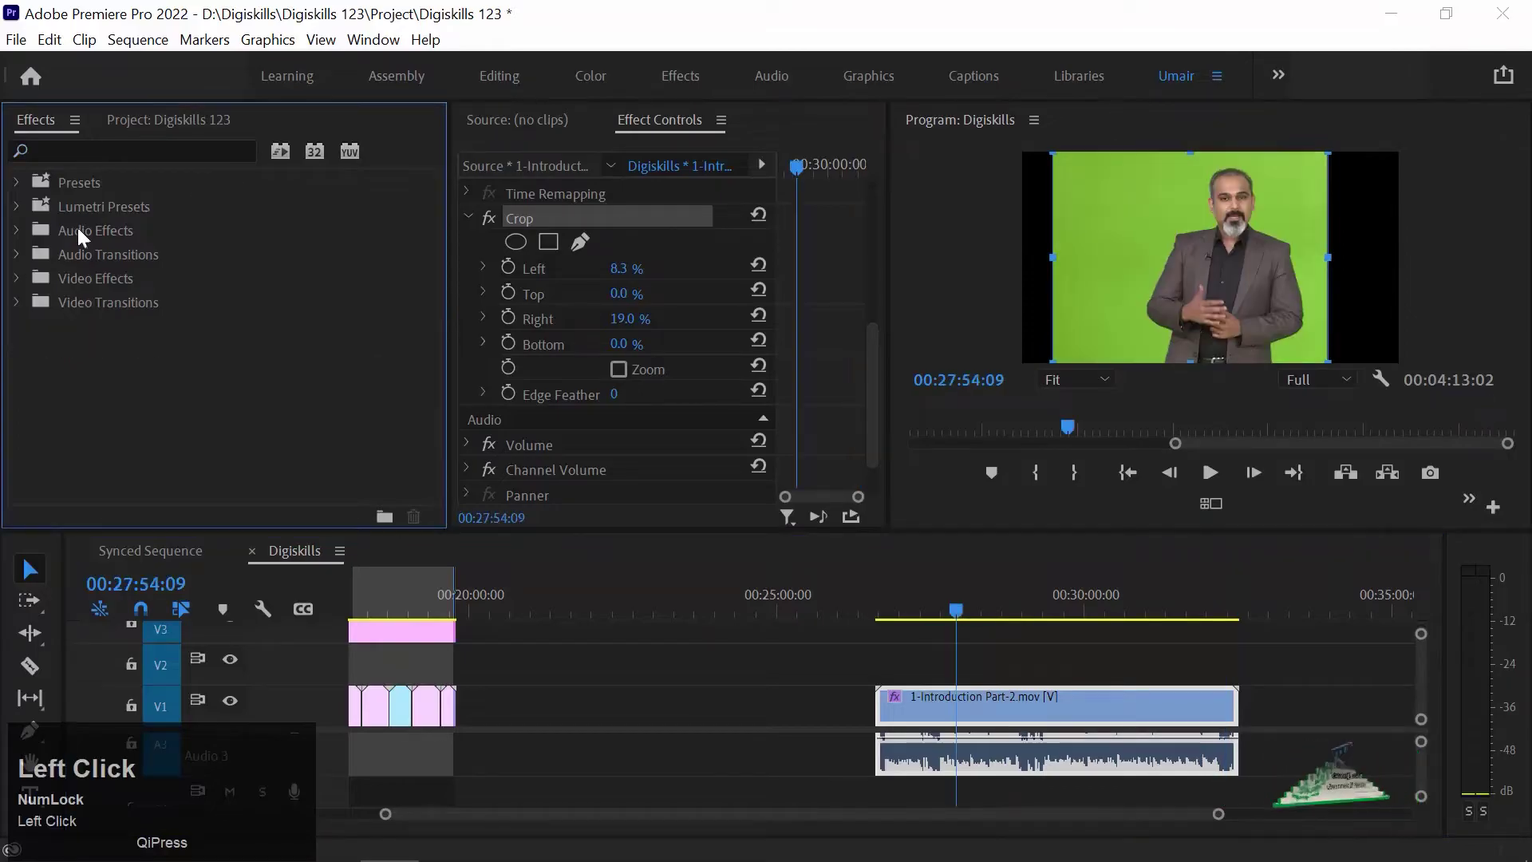
click(17, 278)
scroll(92, 445, down, 1)
click(44, 448)
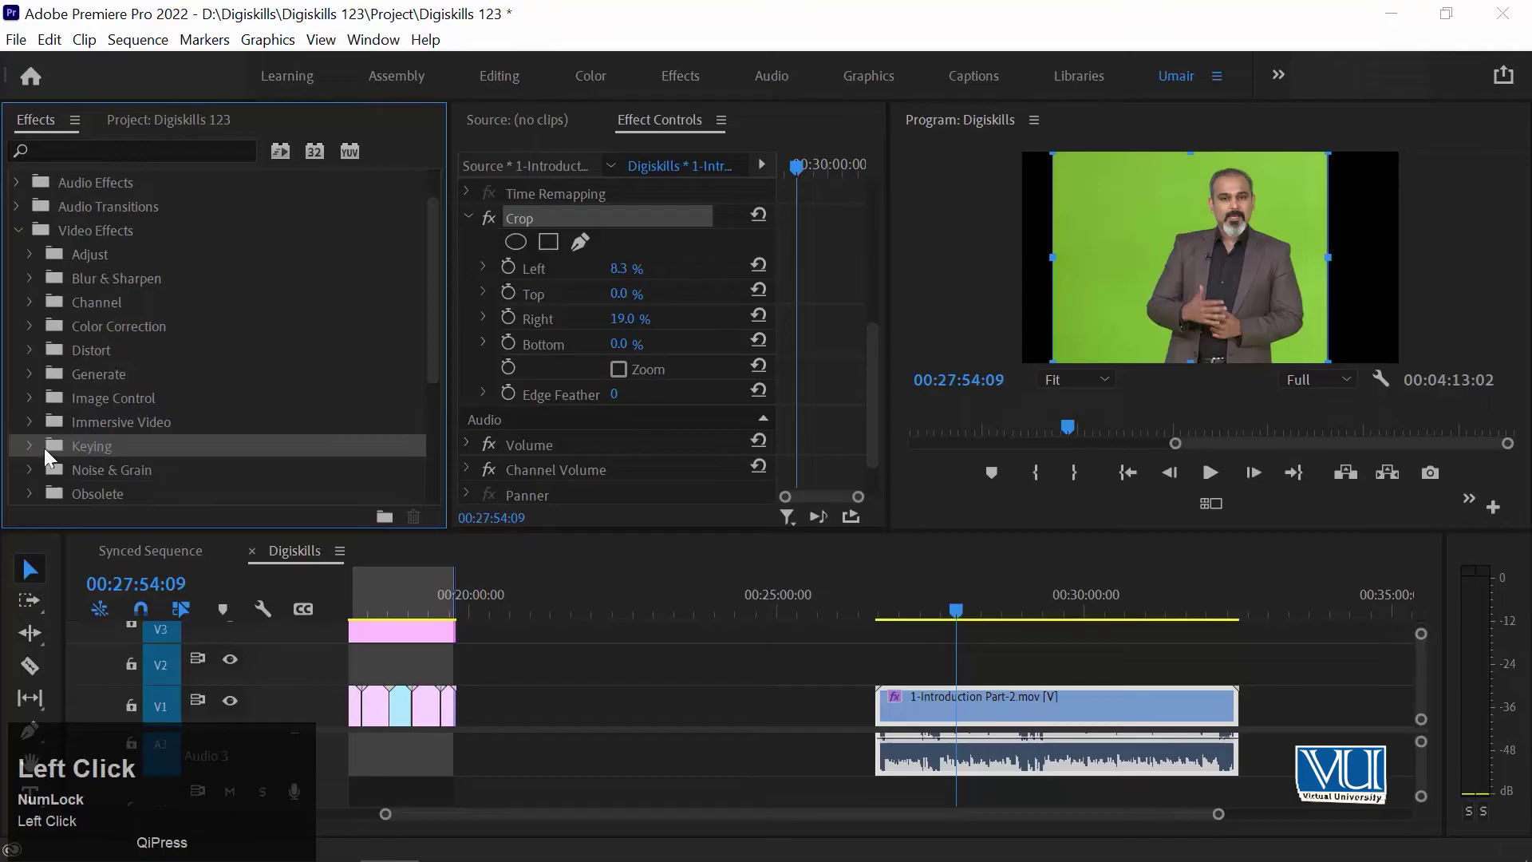
click(32, 447)
scroll(199, 421, down, 3)
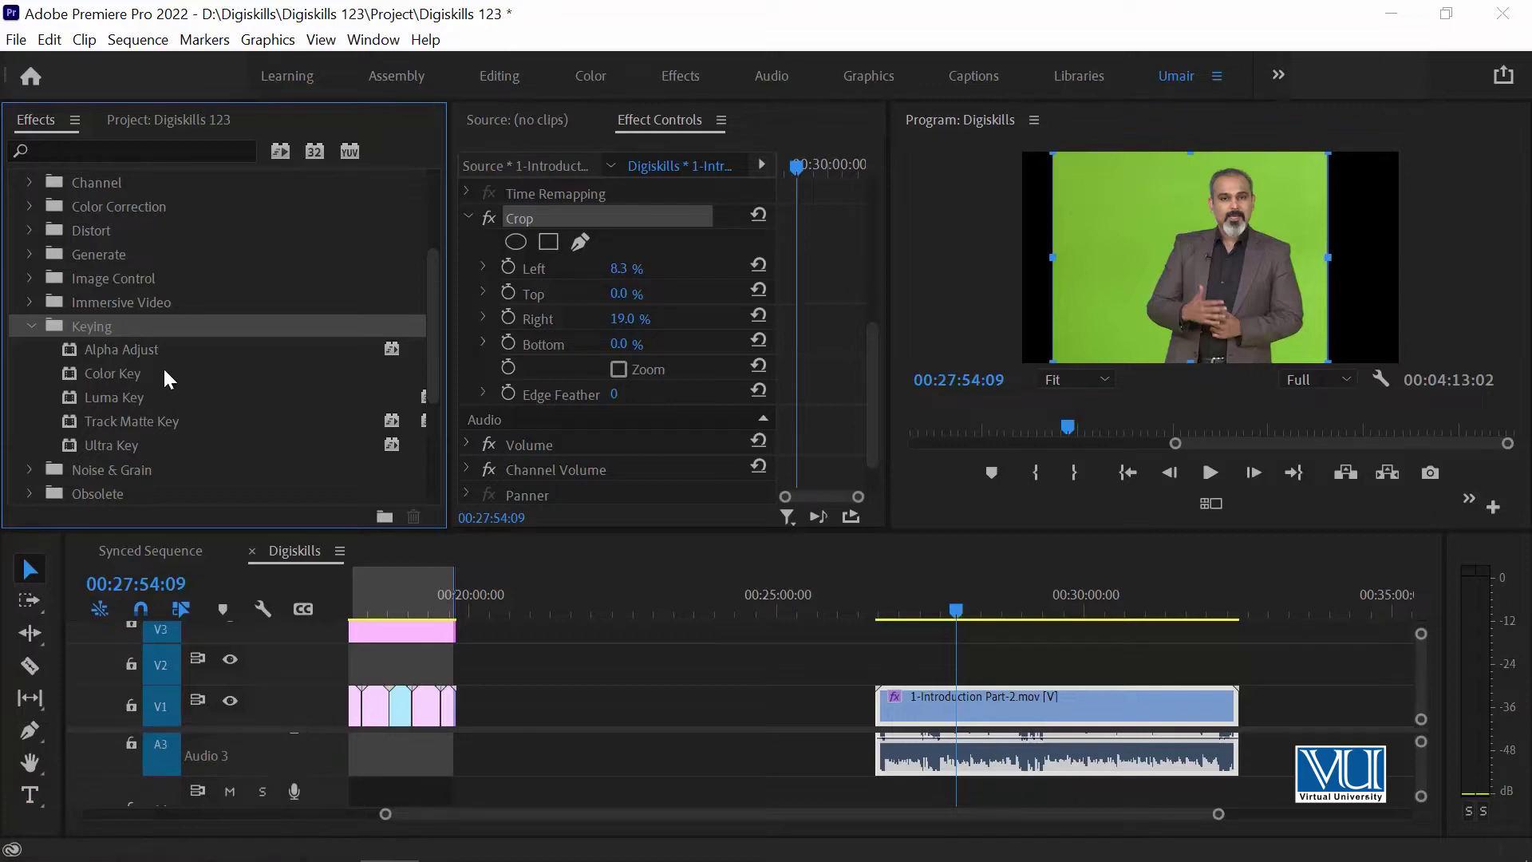
click(101, 438)
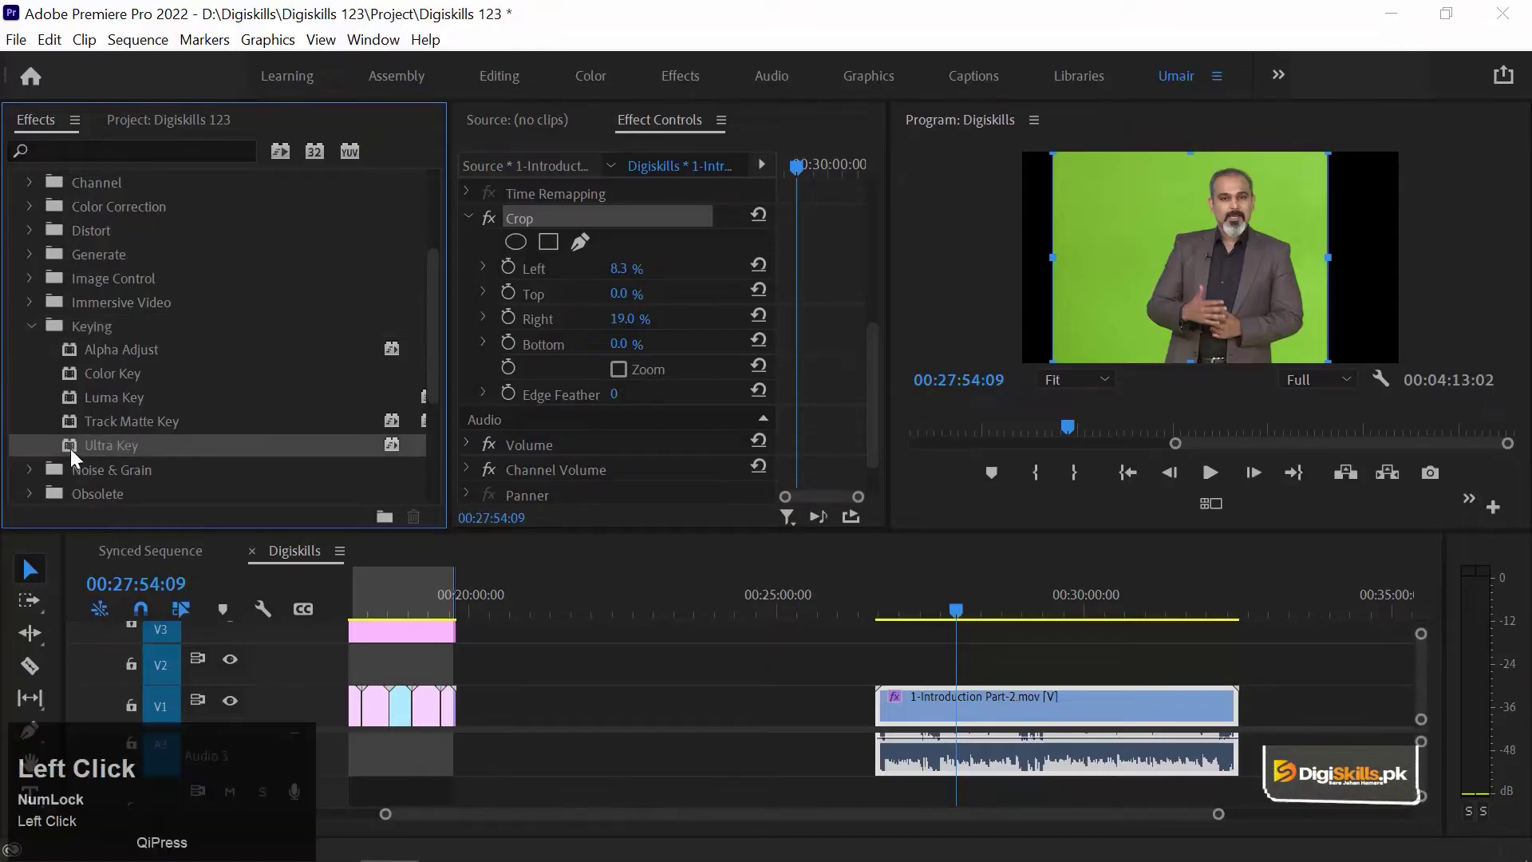
drag(68, 438, 583, 548)
drag(871, 635, 925, 706)
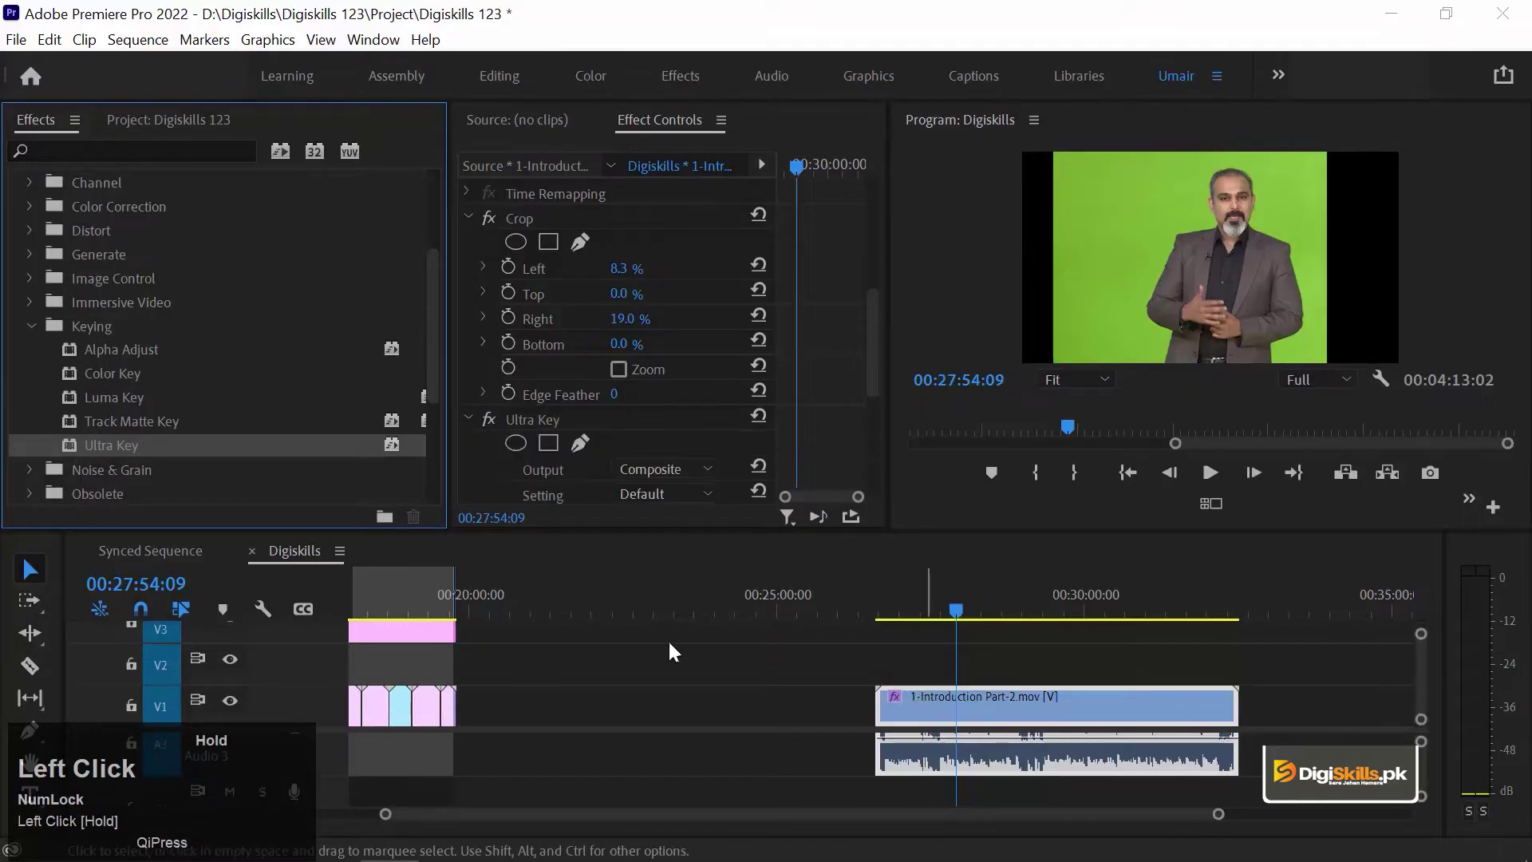
- Set the Ultra Key key color by sampling the green background in the program preview
click(542, 419)
scroll(664, 417, down, 3)
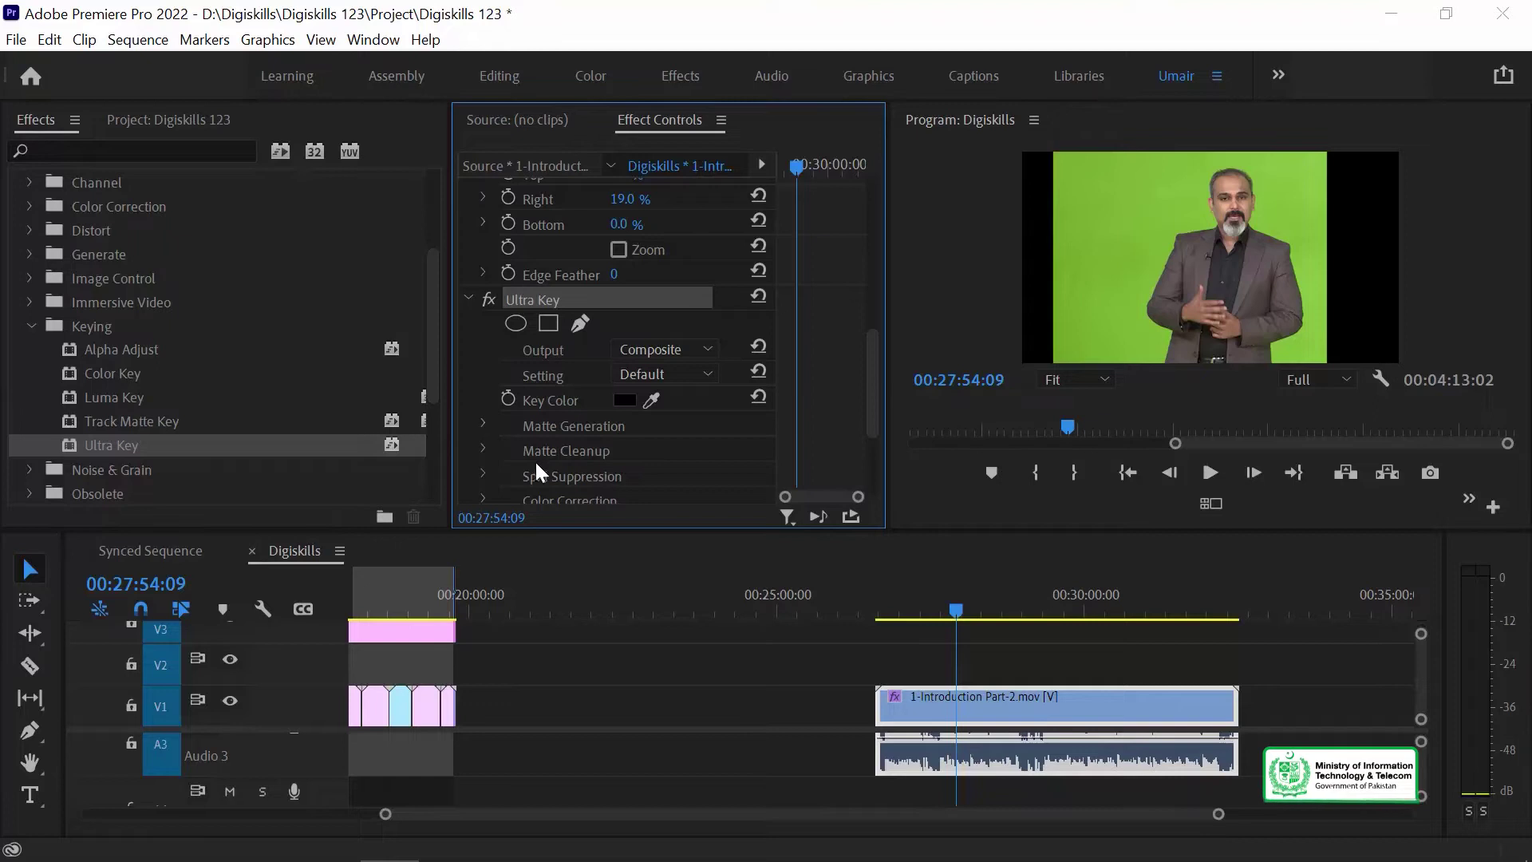
click(653, 399)
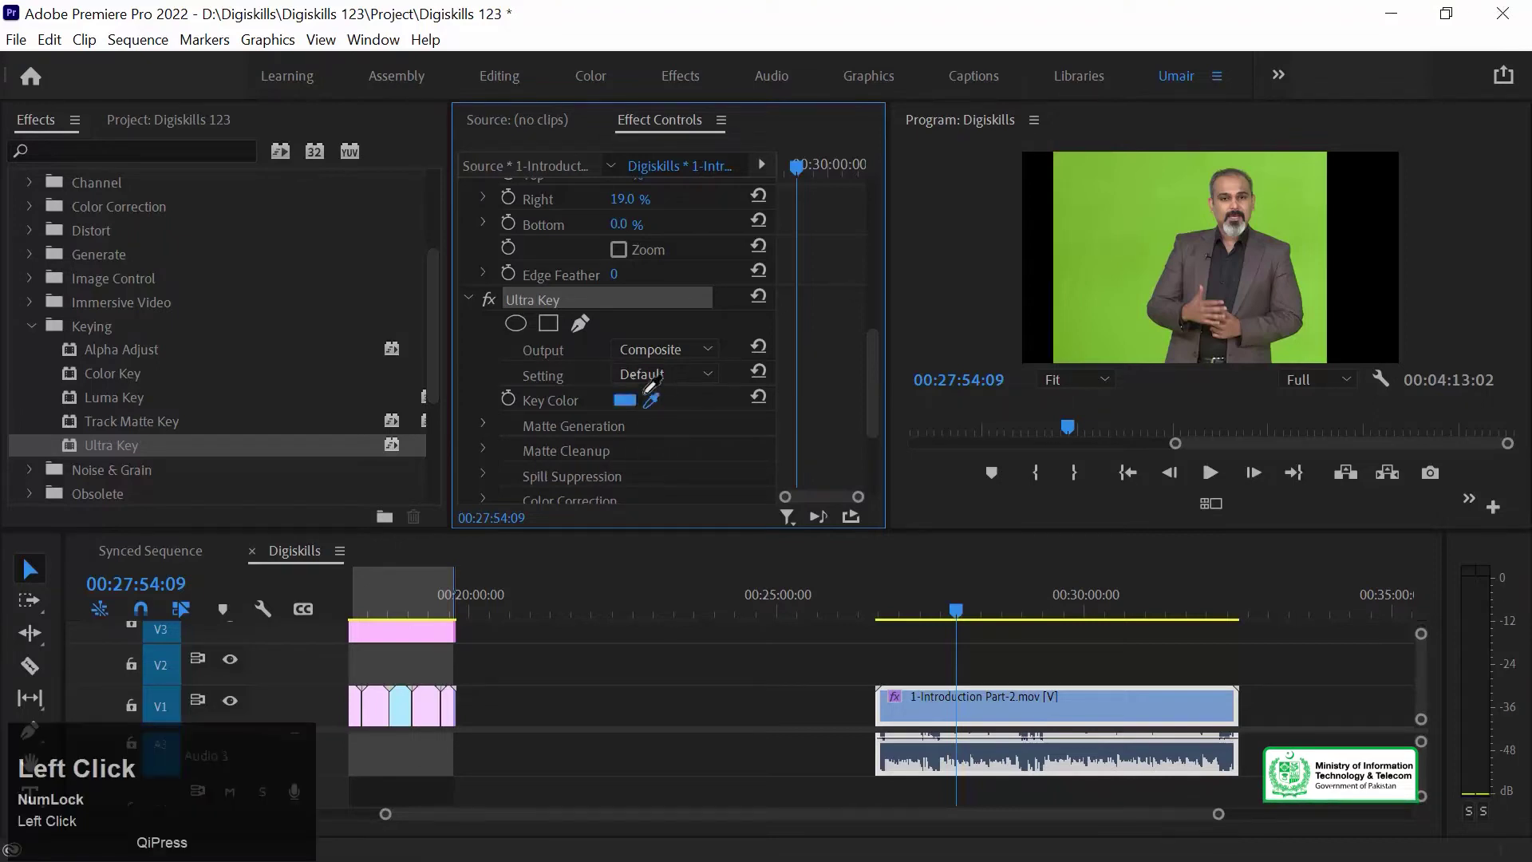
click(1147, 243)
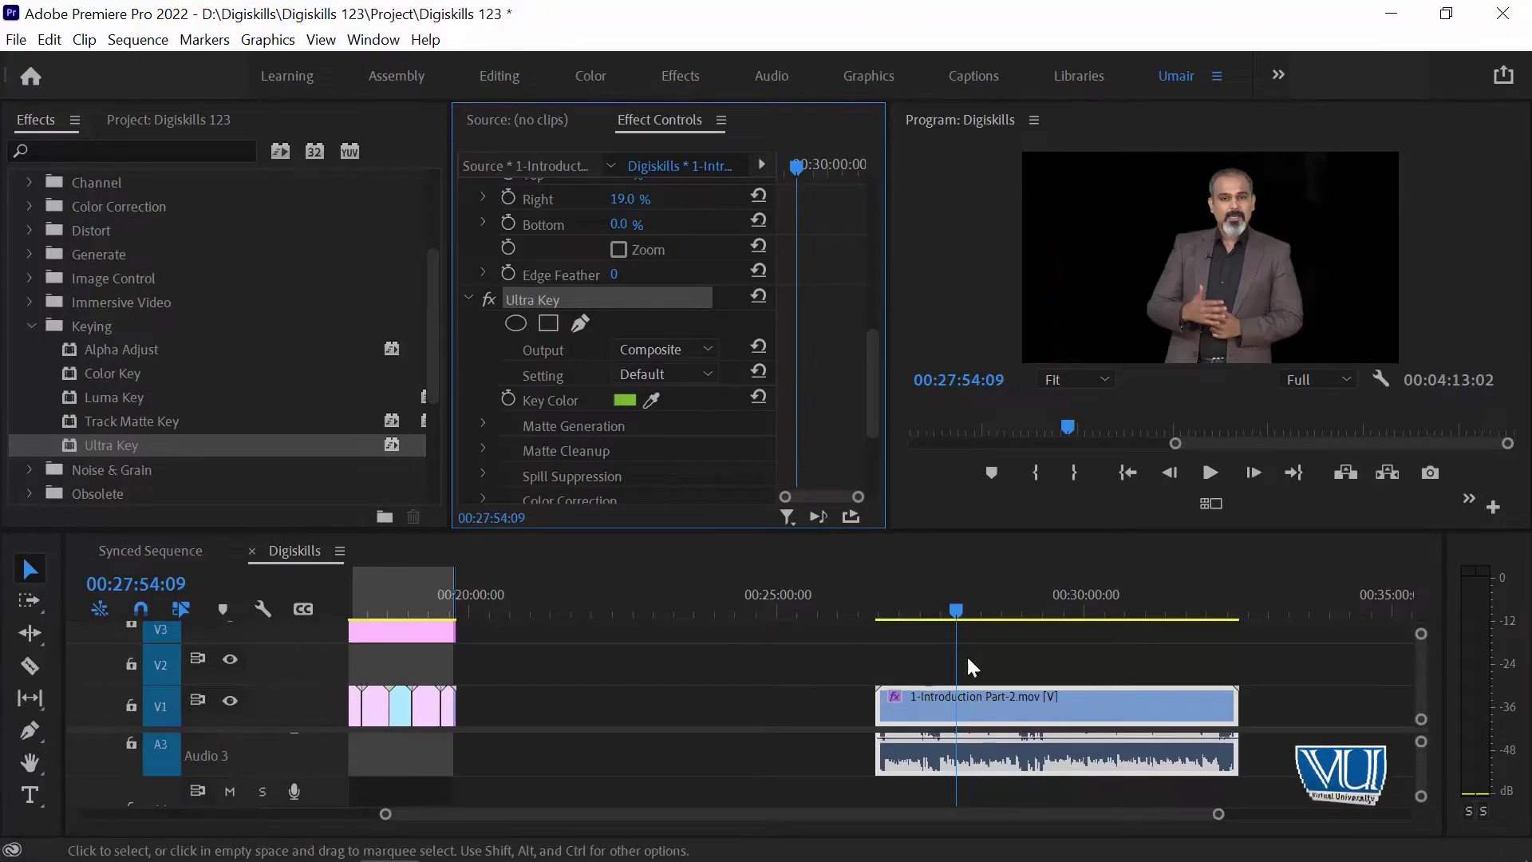
- Create a red (FF0000) color matte at 1920 x 1080, 25 fps with square pixels, keeping the name Color Matte
mouse_move(1424, 763)
mouse_down()
mouse_move(1429, 733)
mouse_move(1430, 777)
mouse_move(1434, 764)
mouse_up()
click(116, 117)
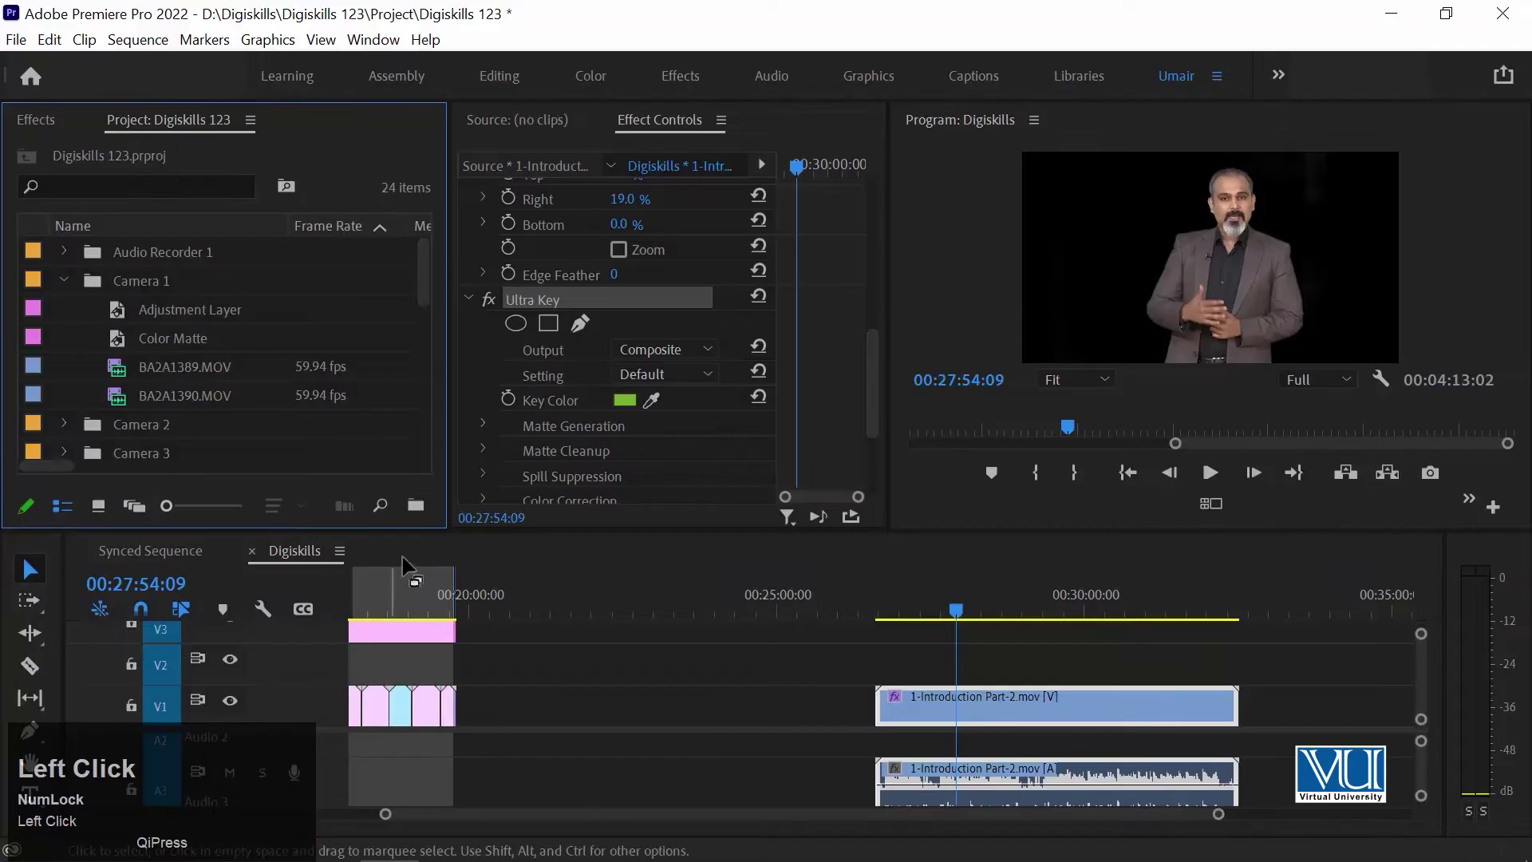
drag(451, 453, 551, 459)
click(482, 503)
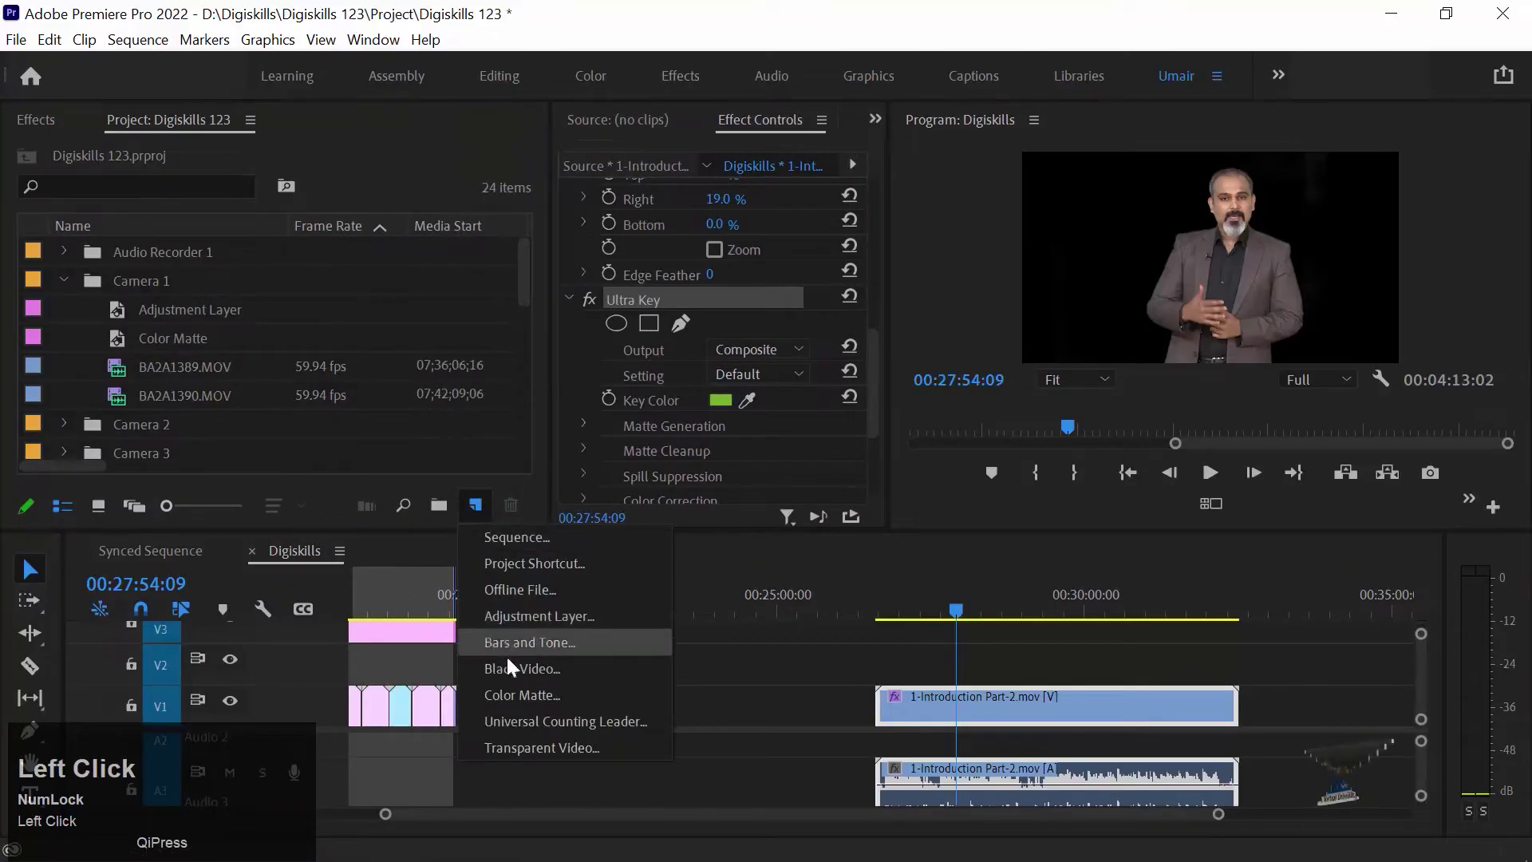
click(482, 423)
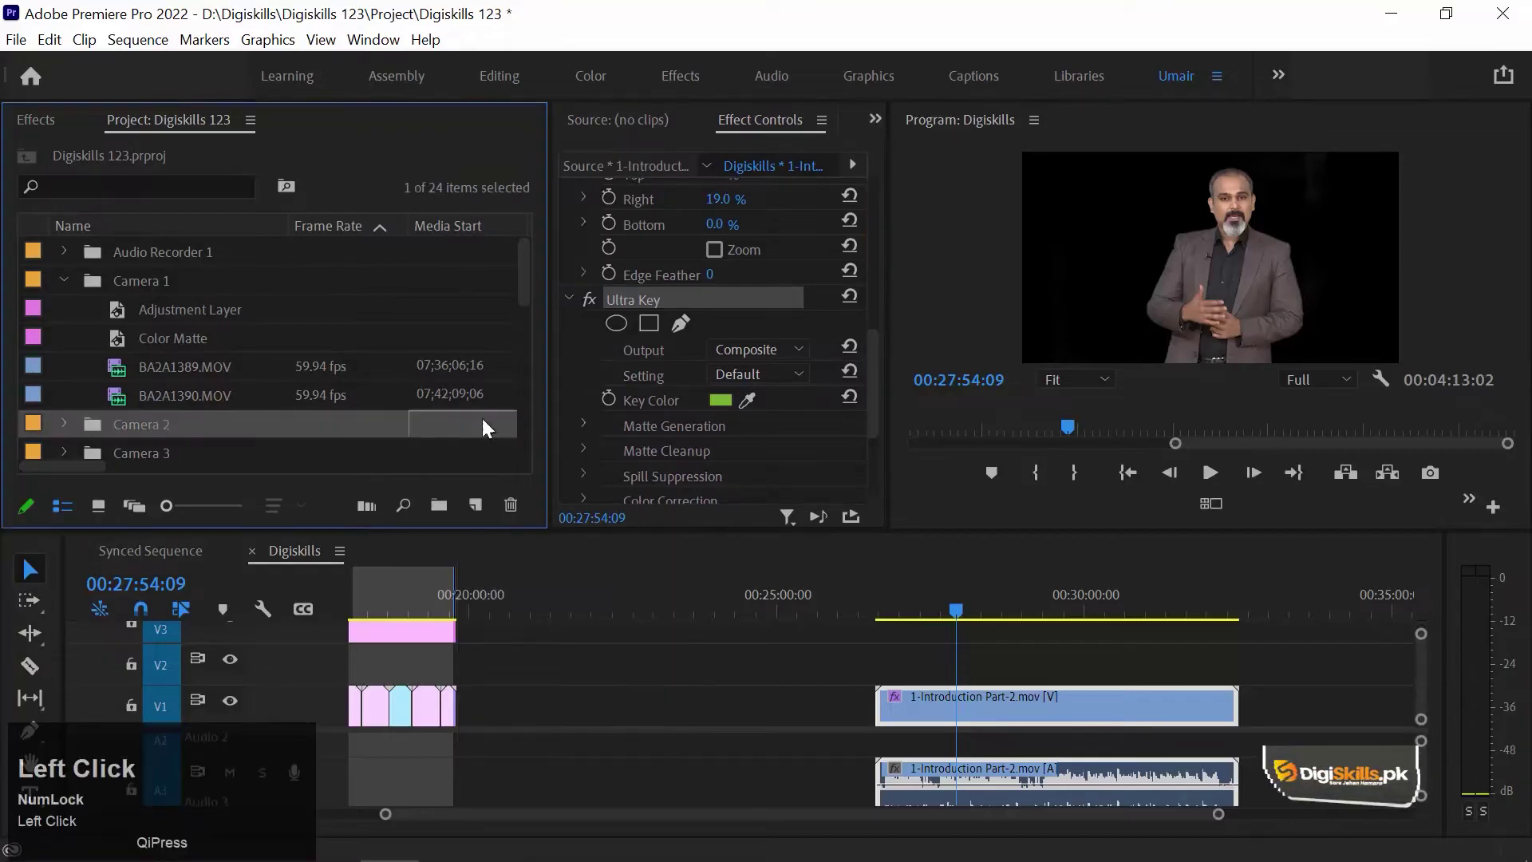
click(481, 506)
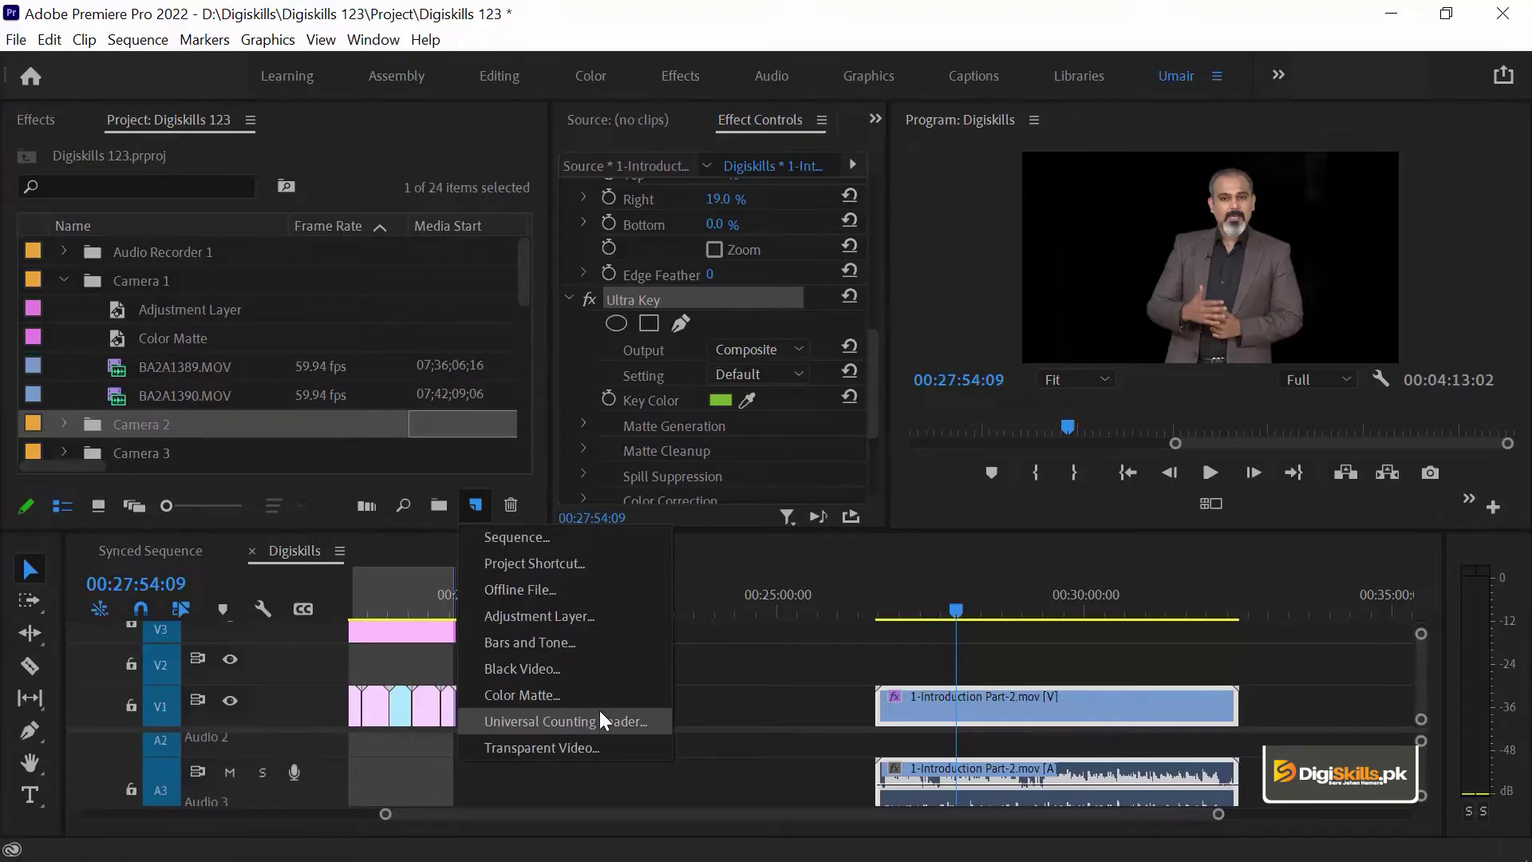
click(548, 696)
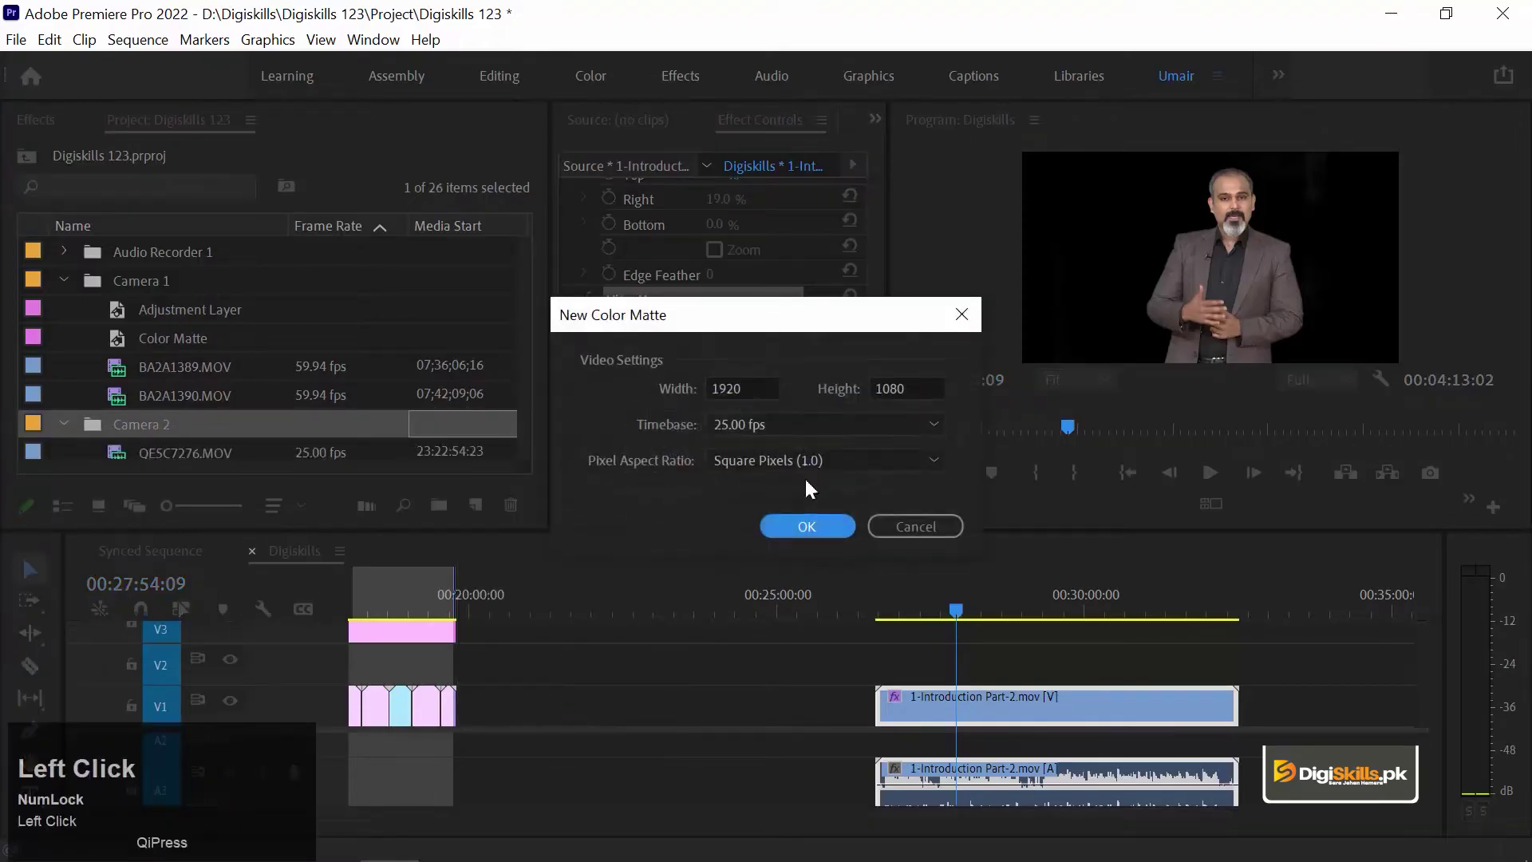
click(805, 527)
drag(1114, 410, 1230, 528)
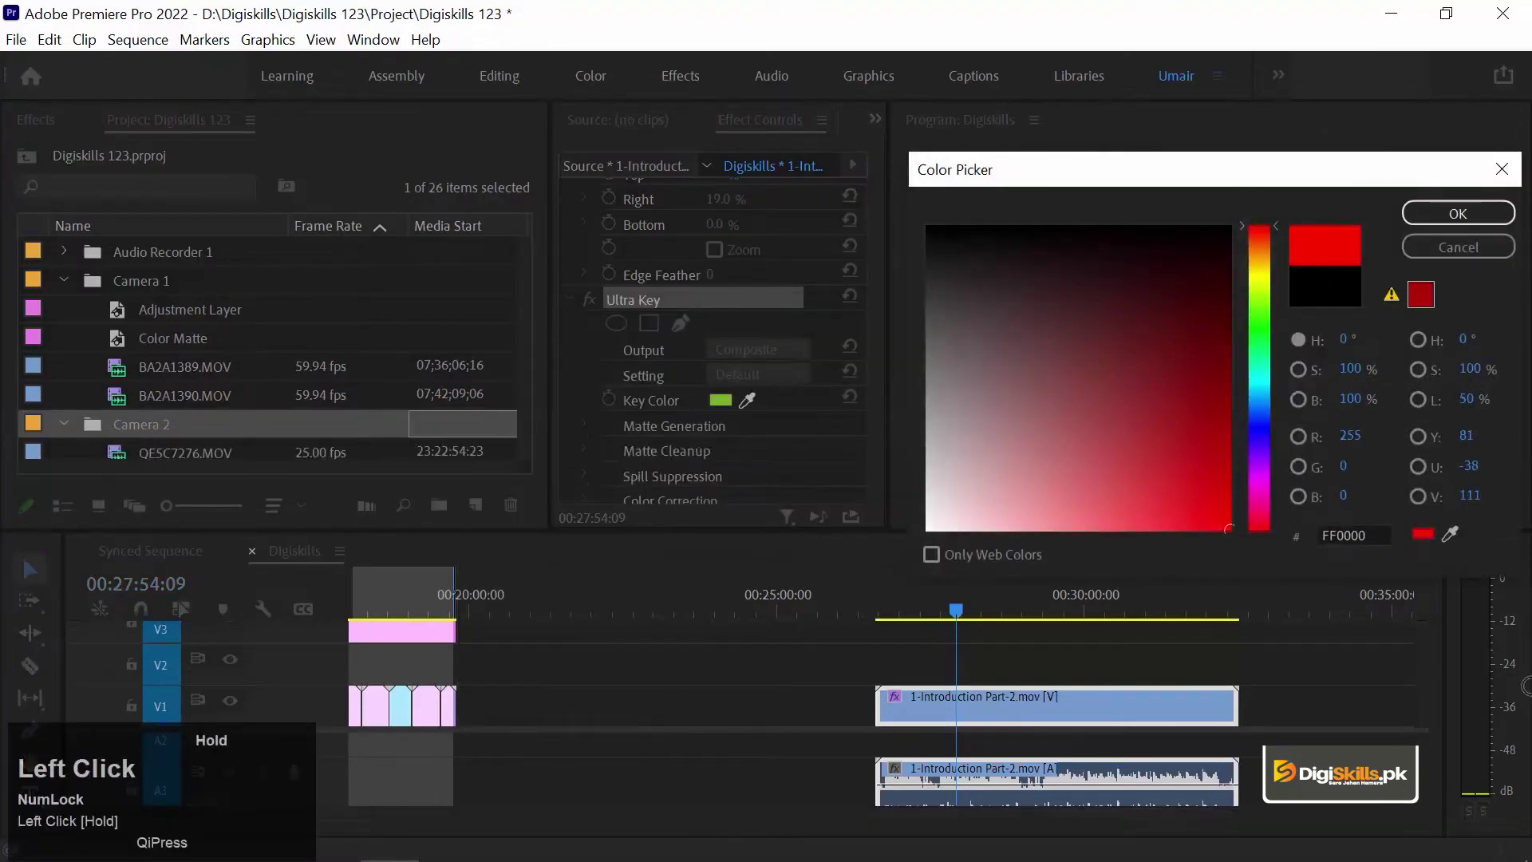
click(1440, 213)
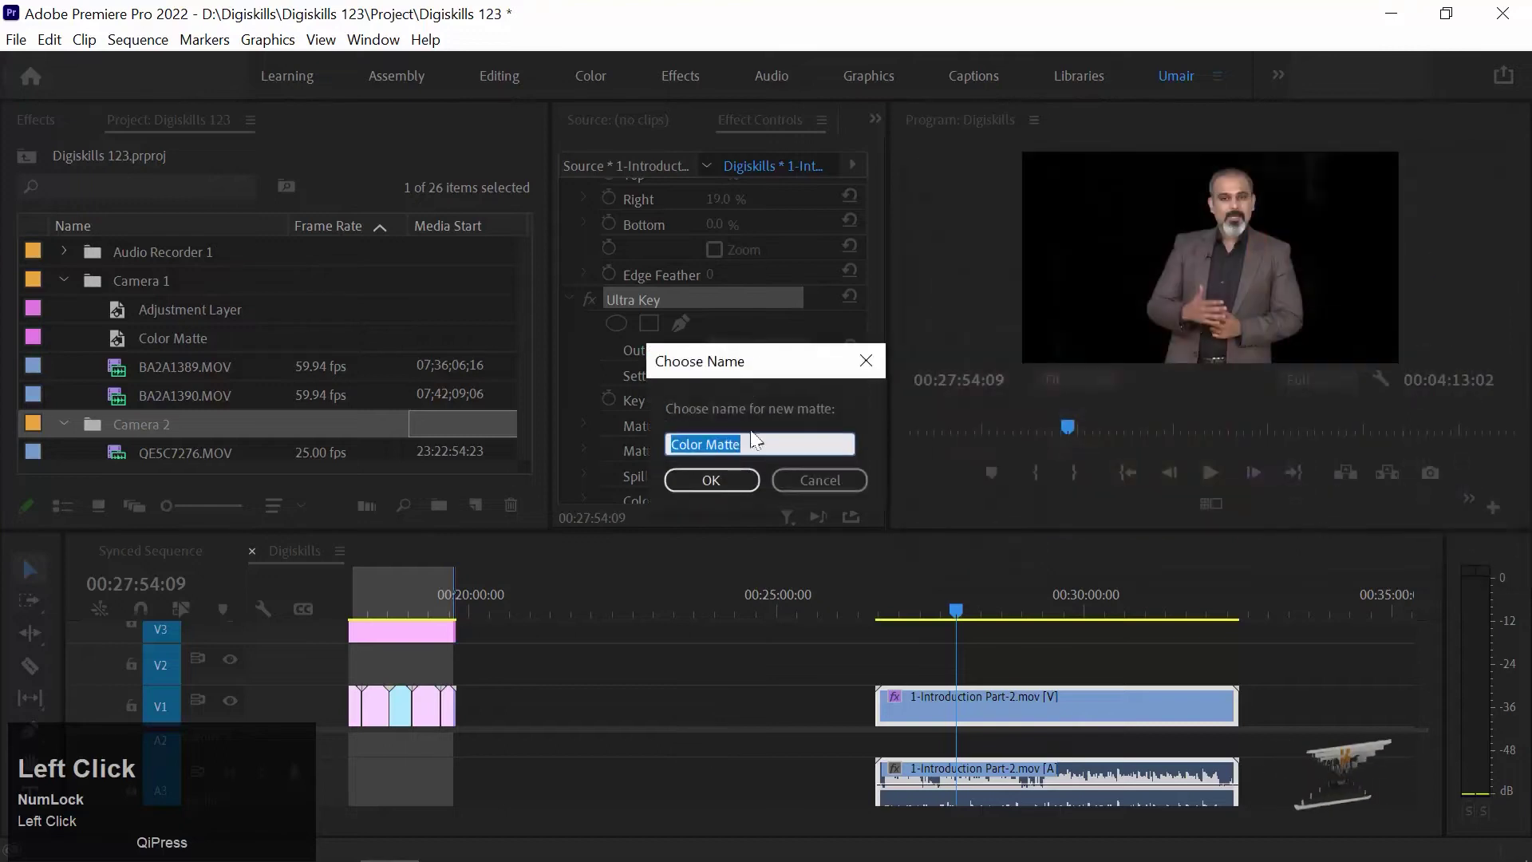
click(710, 479)
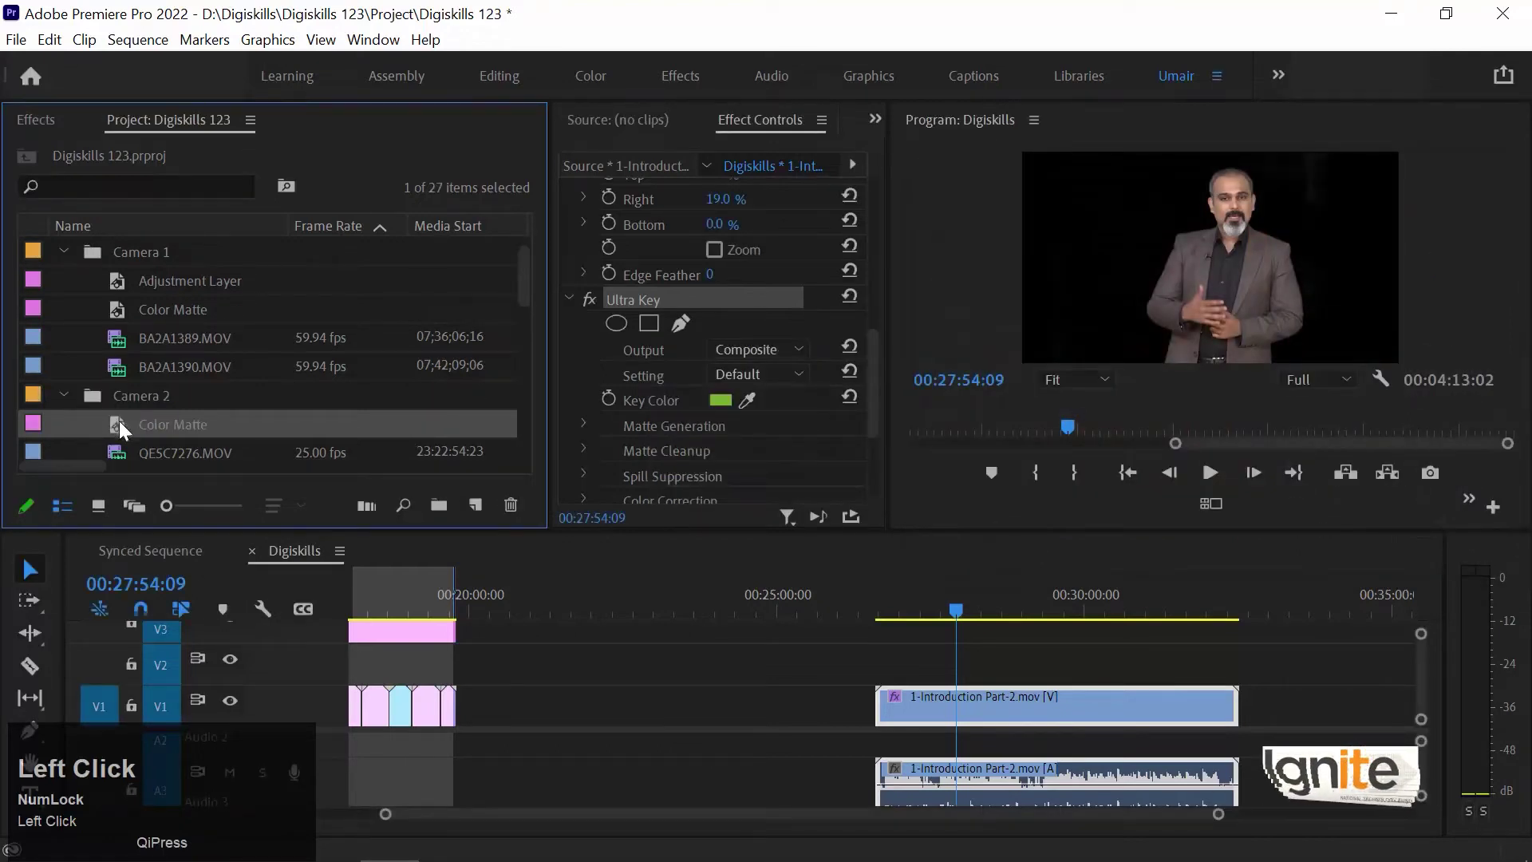
- Place the red matte on V1 beneath the keyed clip on V2 and extend it to the clip's full length
drag(121, 421, 932, 676)
drag(800, 715, 1238, 696)
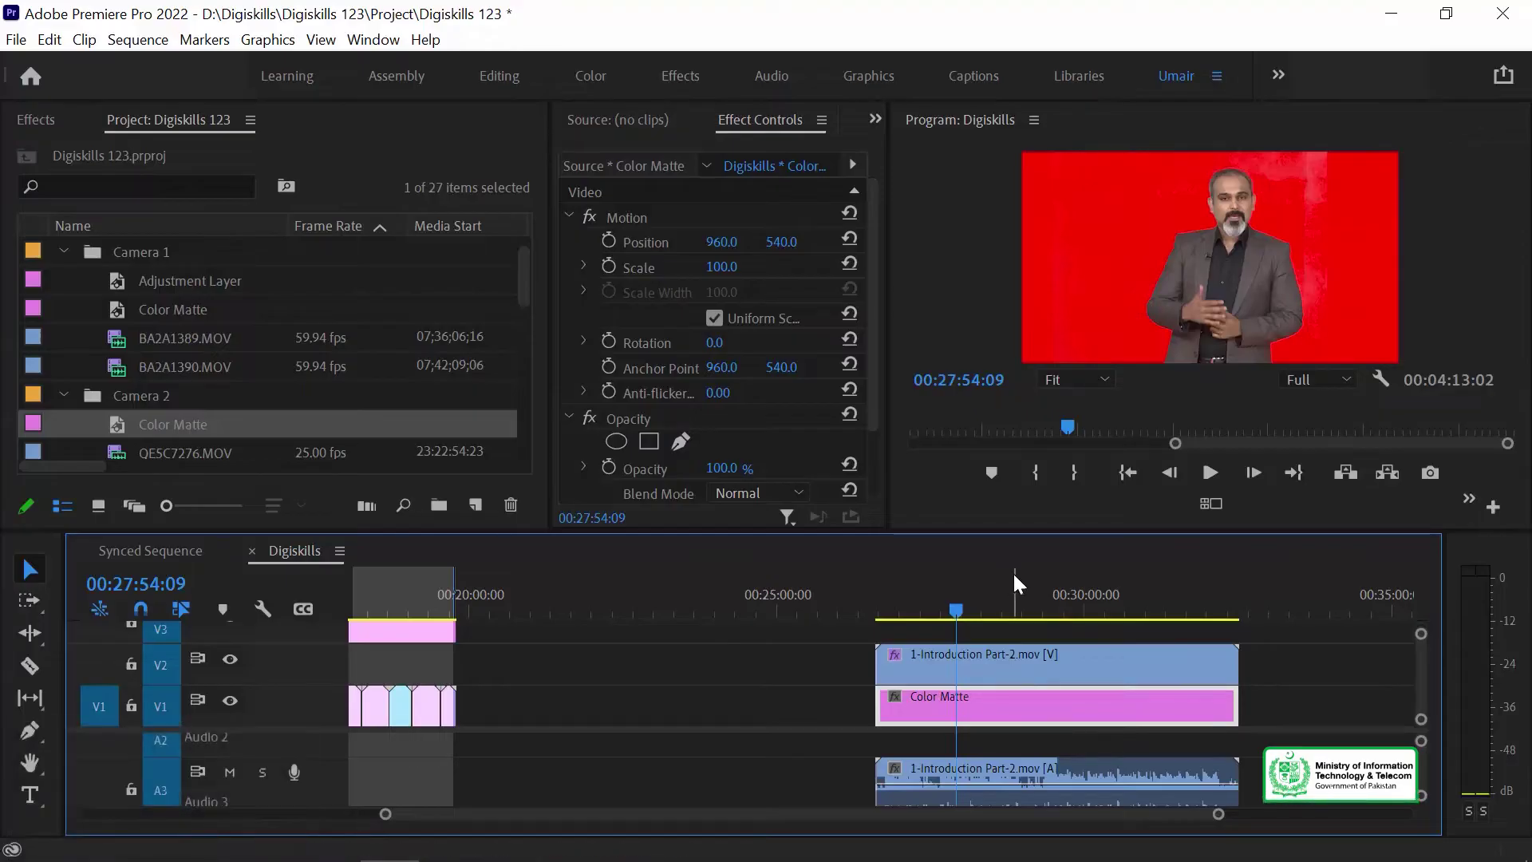
- Try the Aggressive setting in the Ultra Key effect of the clip on V2
click(970, 664)
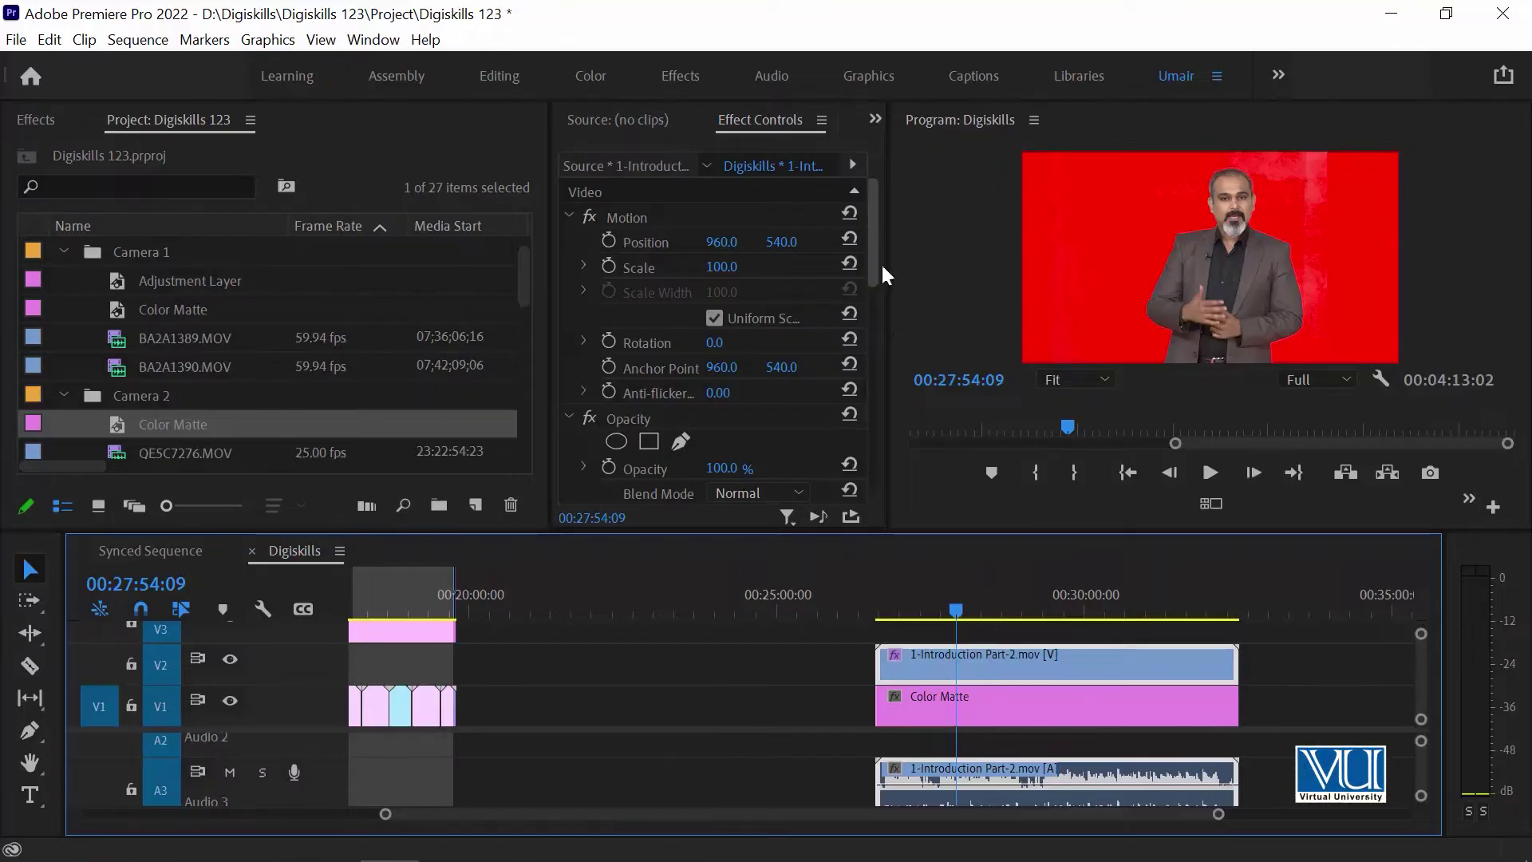
drag(884, 260, 939, 263)
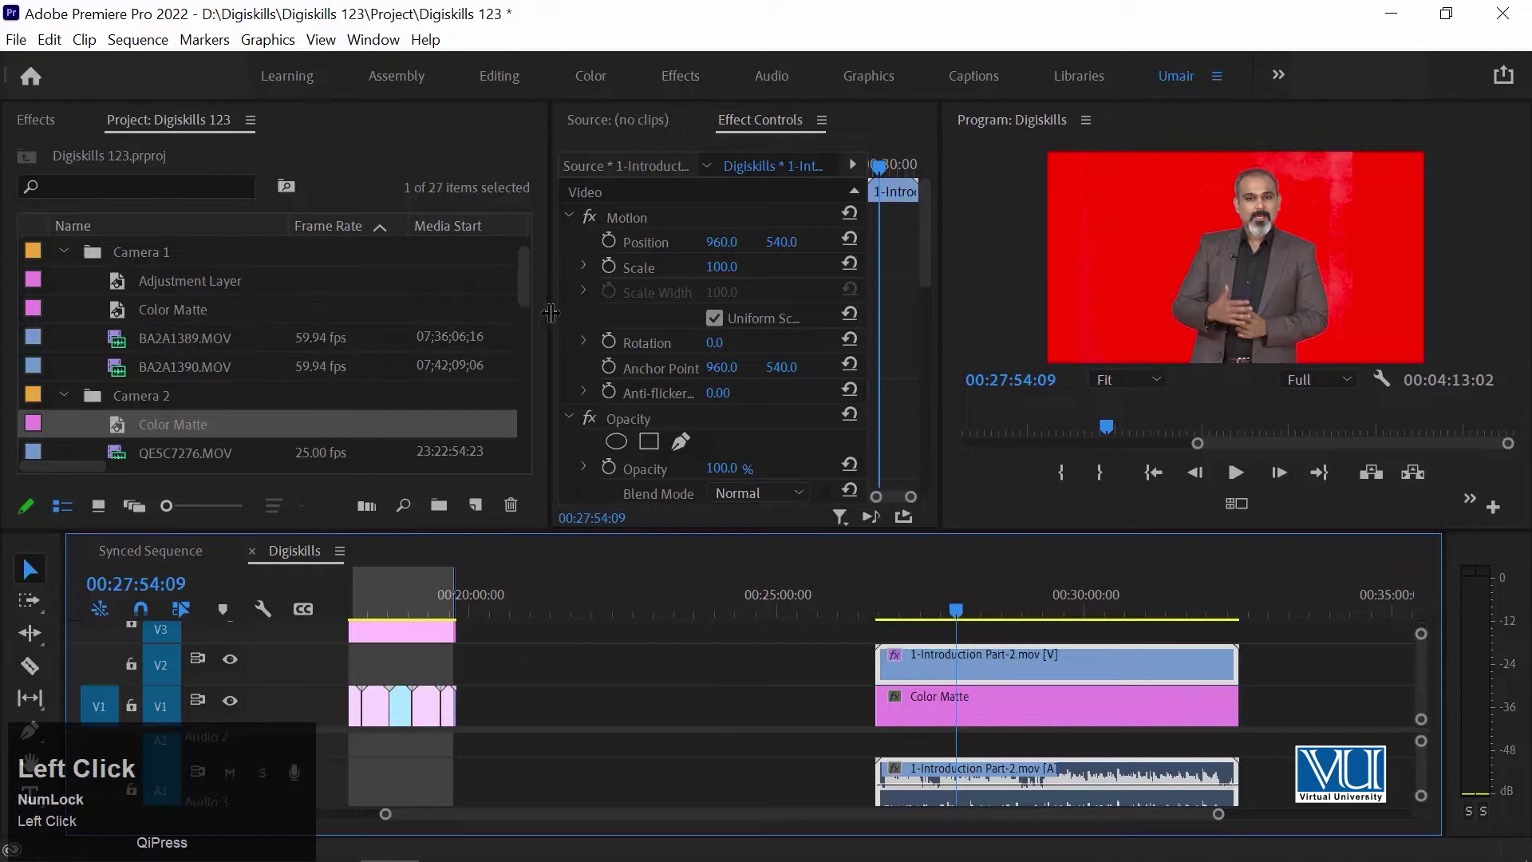
drag(553, 313, 508, 313)
drag(922, 233, 922, 388)
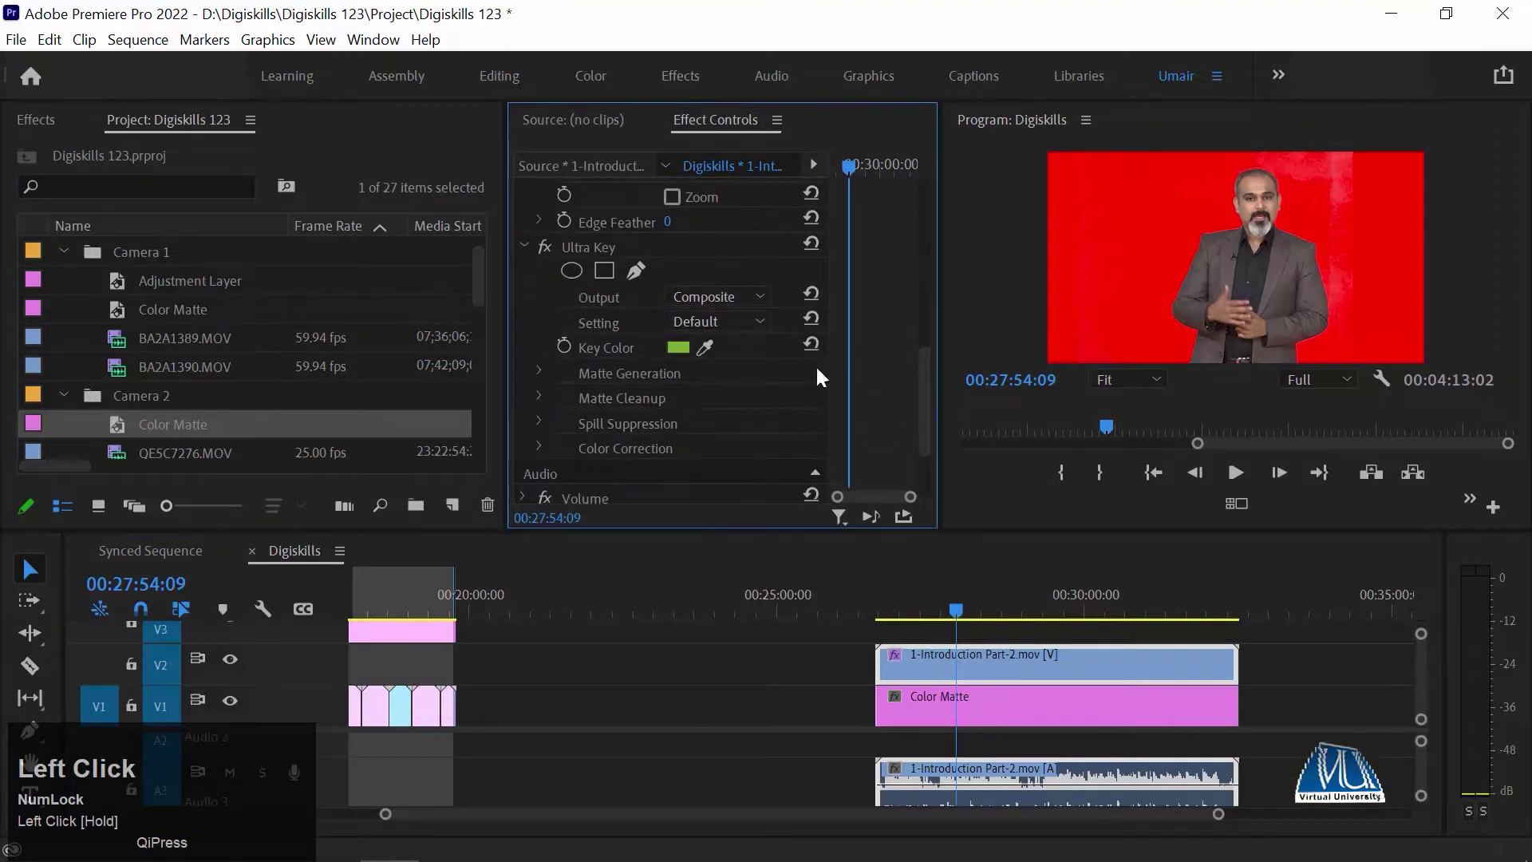
click(743, 315)
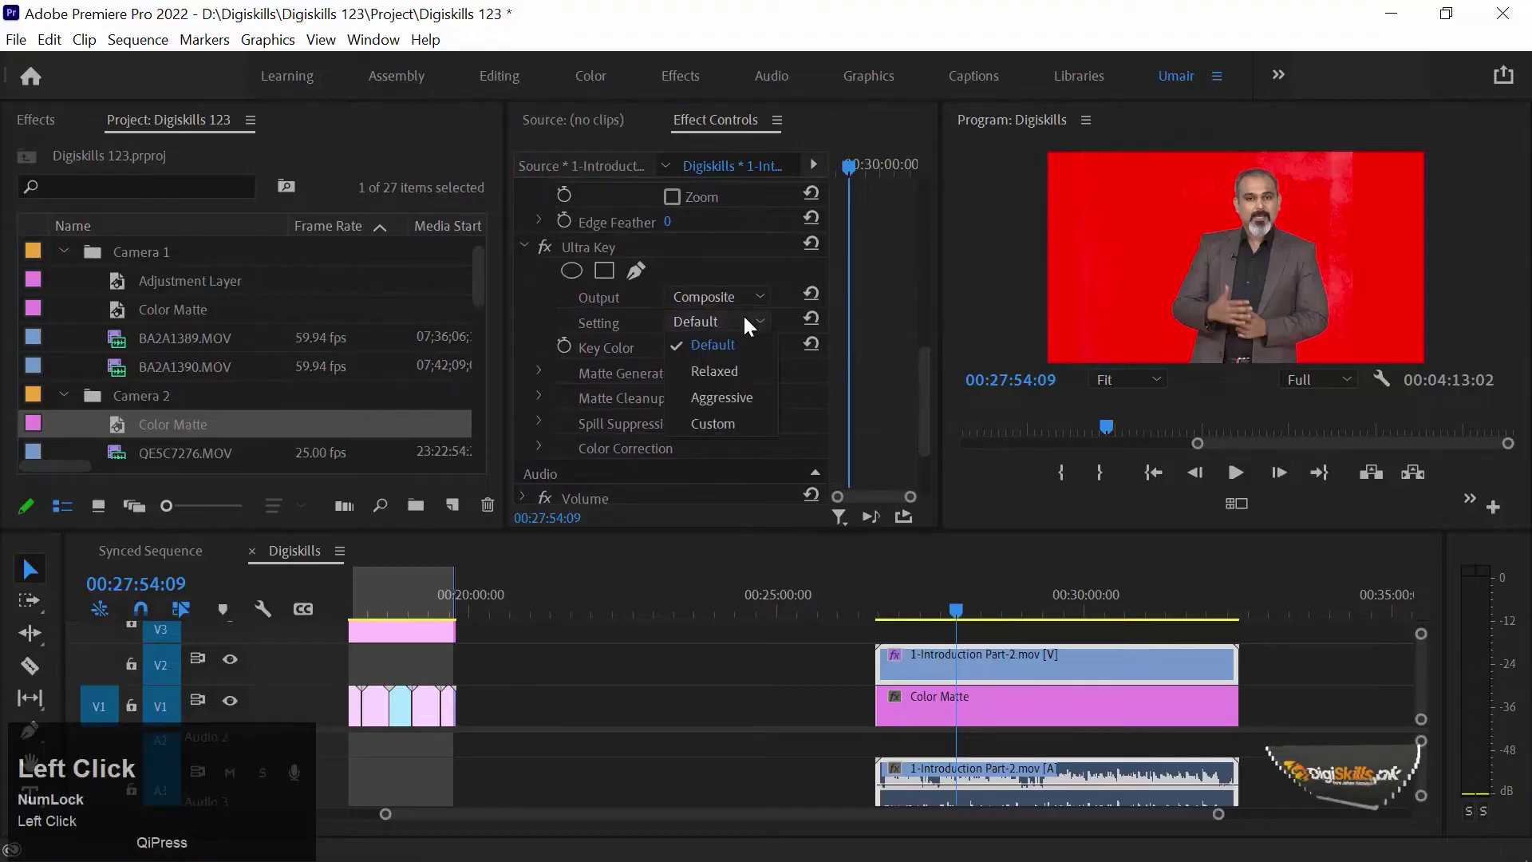
click(741, 394)
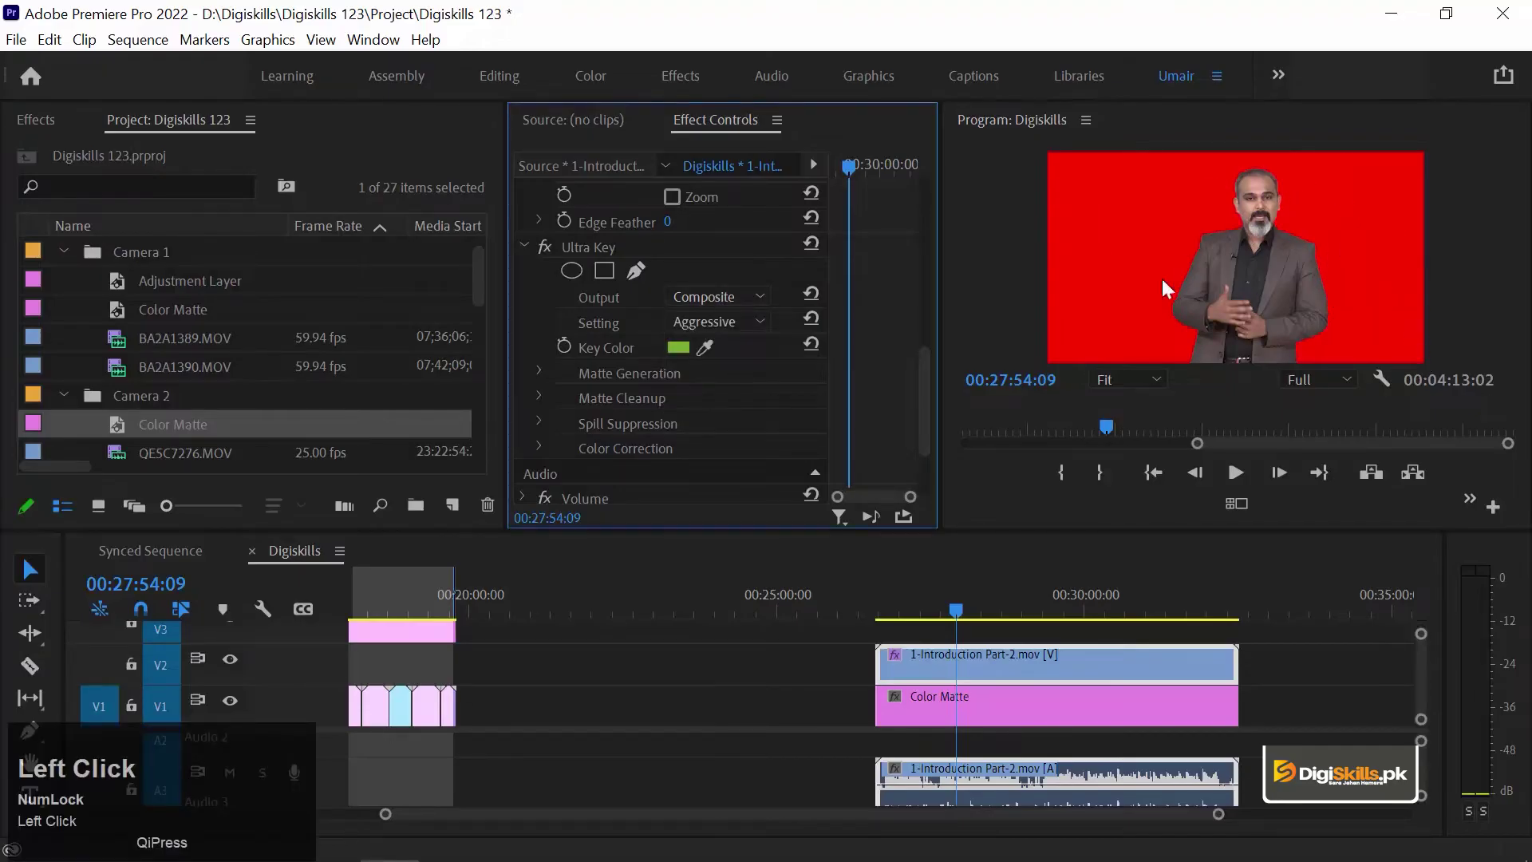
- Inspect the keyed edges in the enlarged program preview and undo the Aggressive setting
click(968, 228)
key(grave)
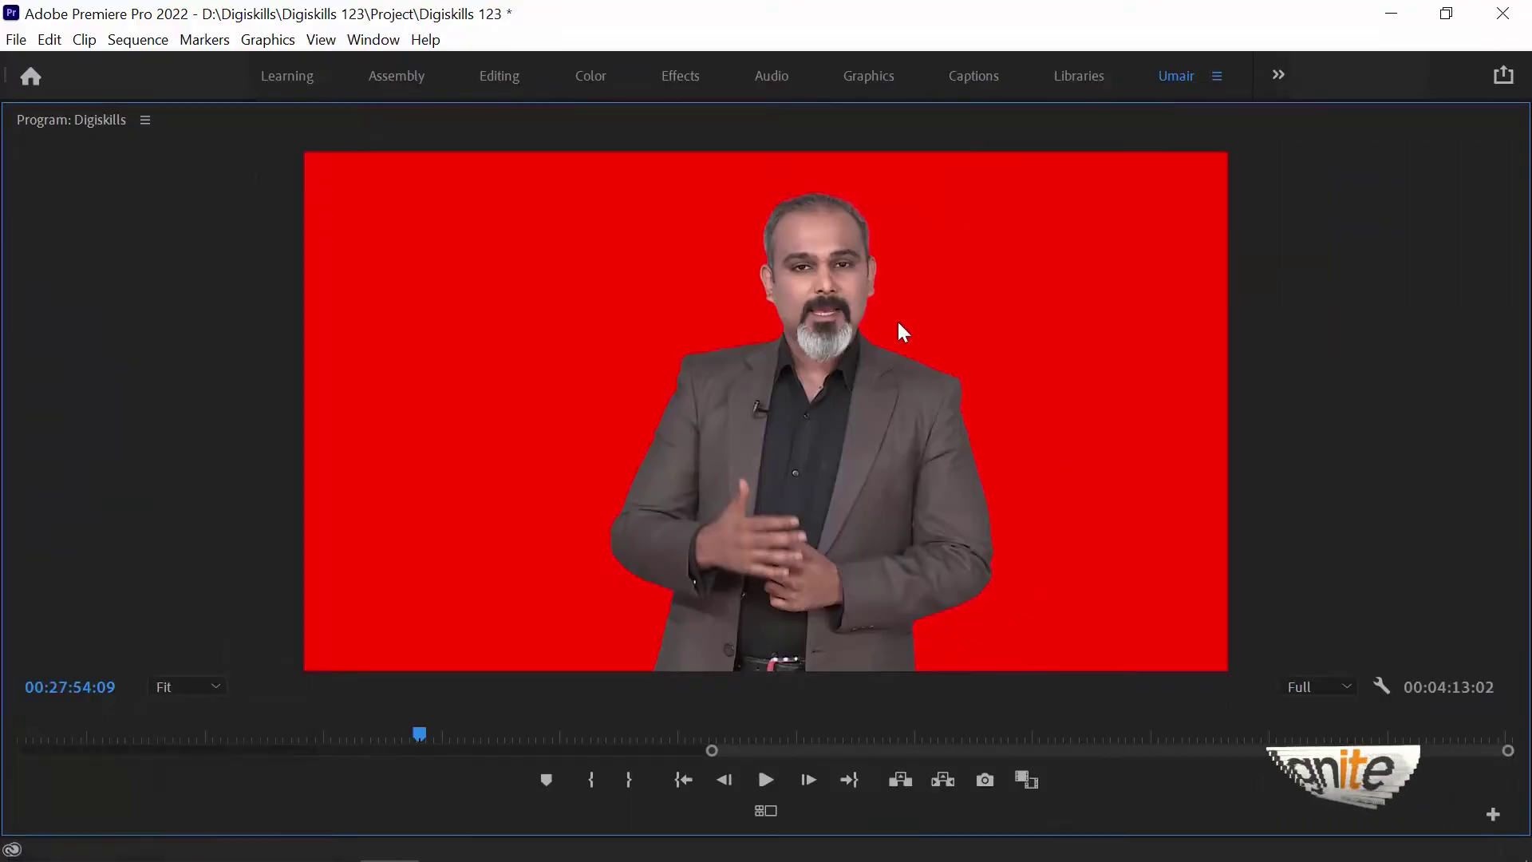
key(grave)
key(ctrl+z)
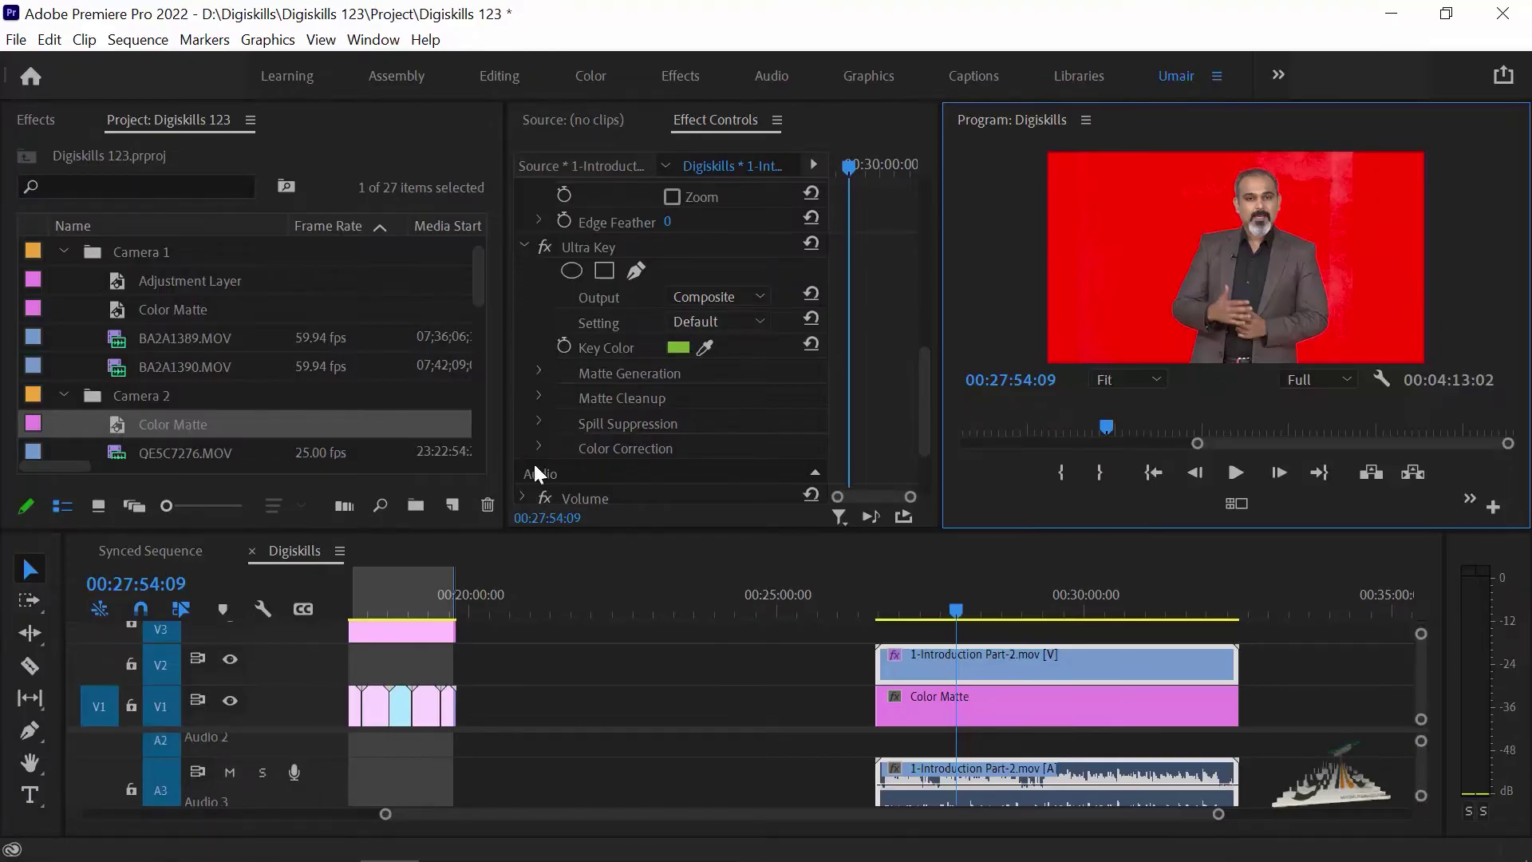
- Try Ultra Key Matte Generation values of 0 for Shadow and 2 for Highlight
click(543, 369)
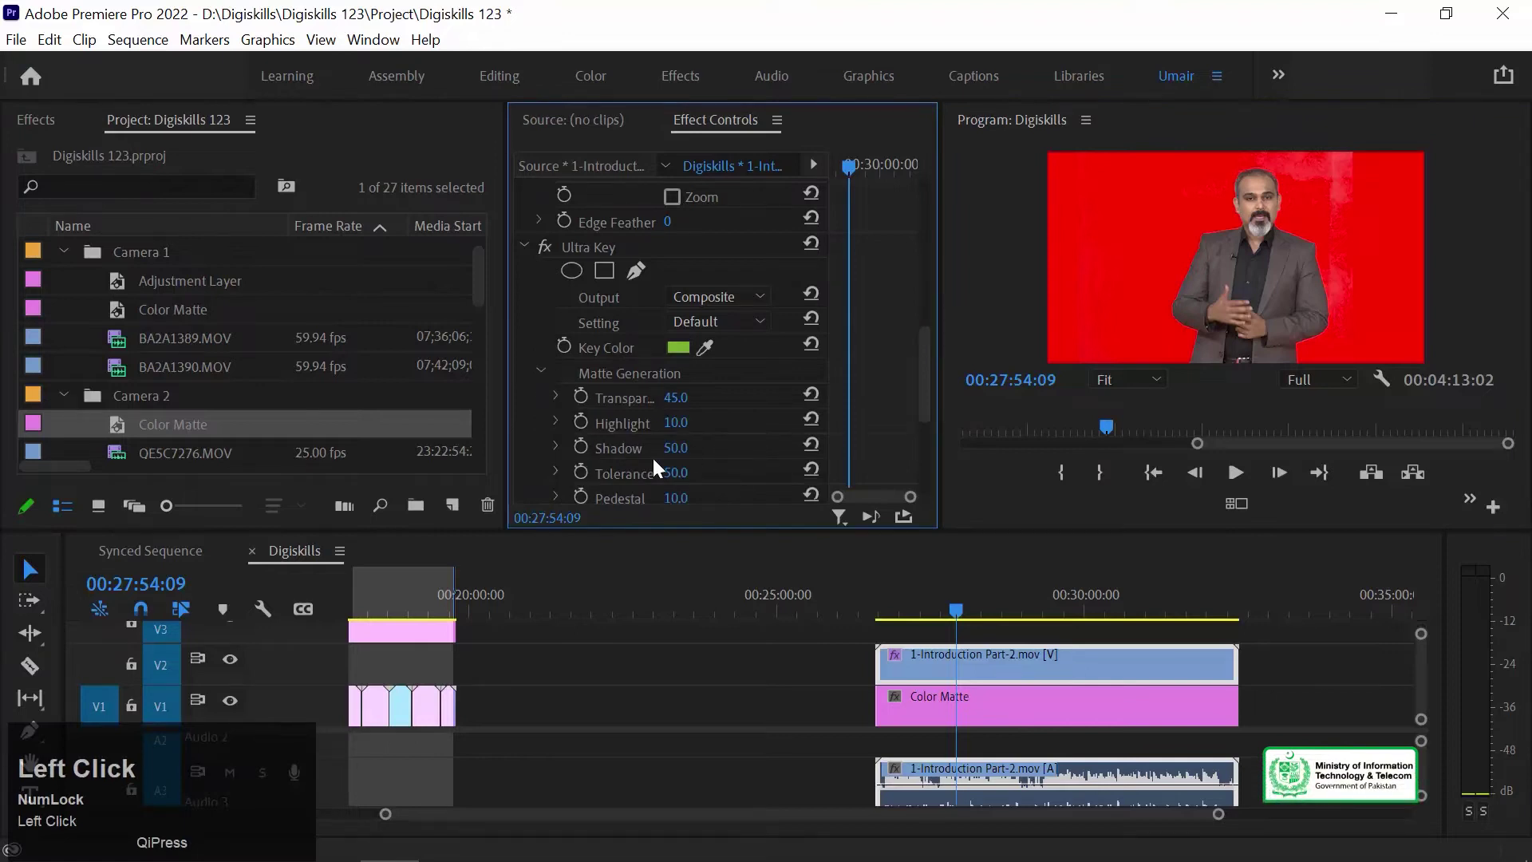
drag(681, 455, 693, 423)
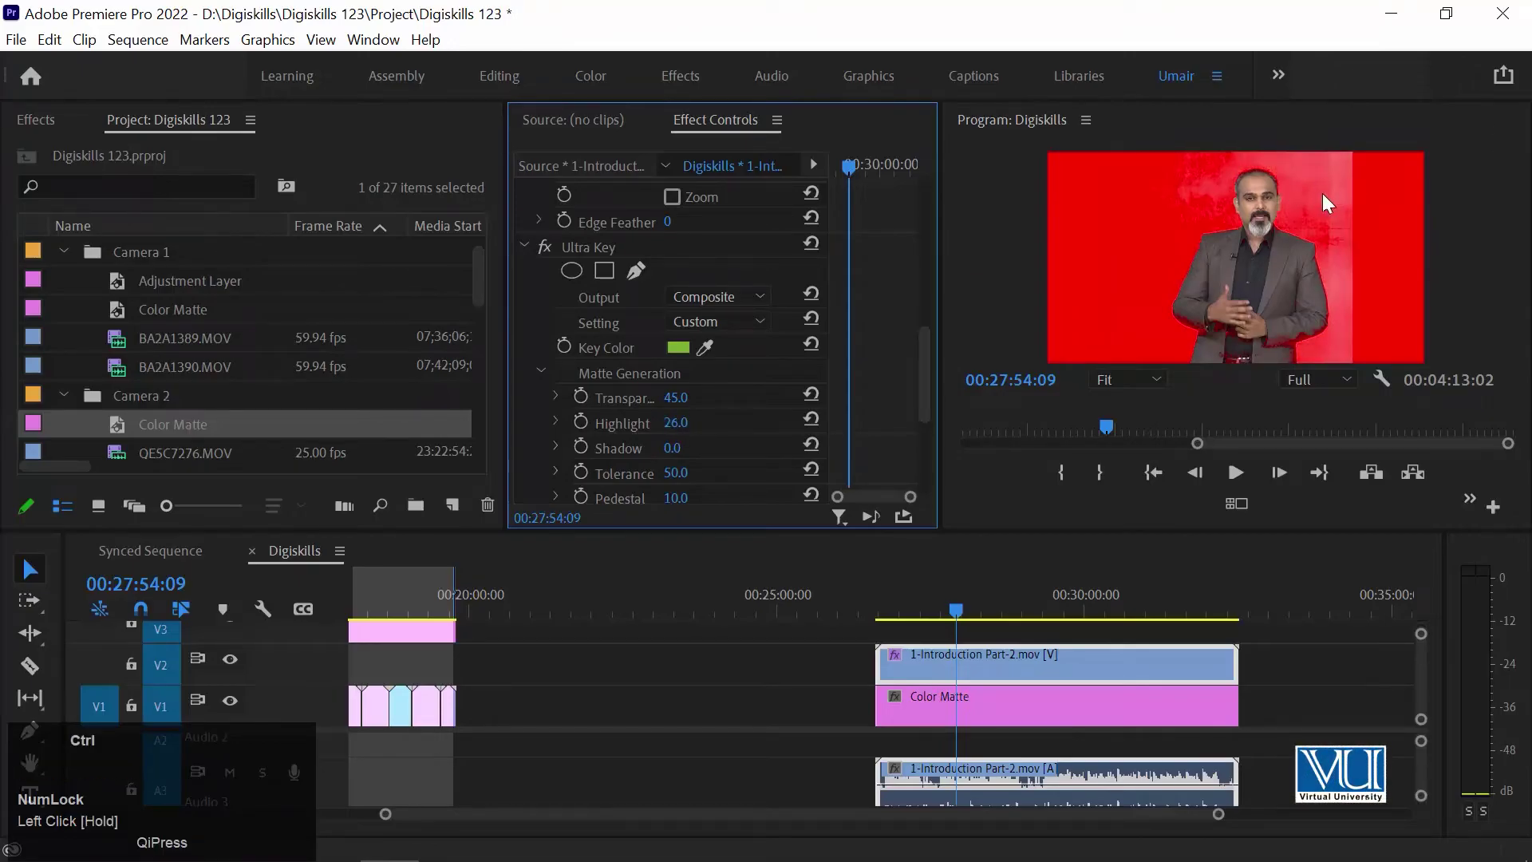
key(ctrl+z)
drag(676, 423, 659, 423)
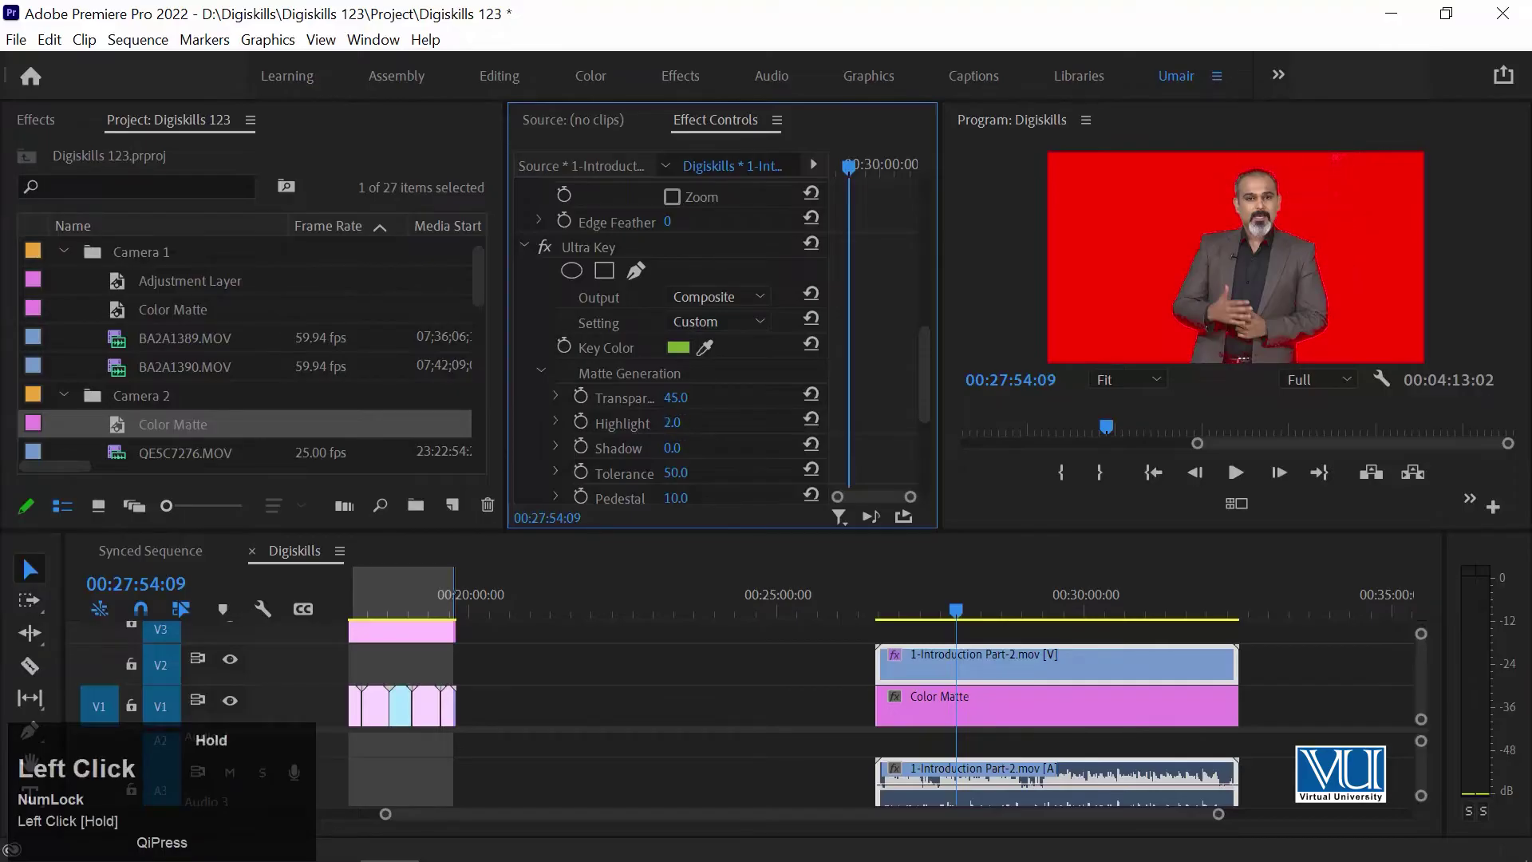
click(728, 323)
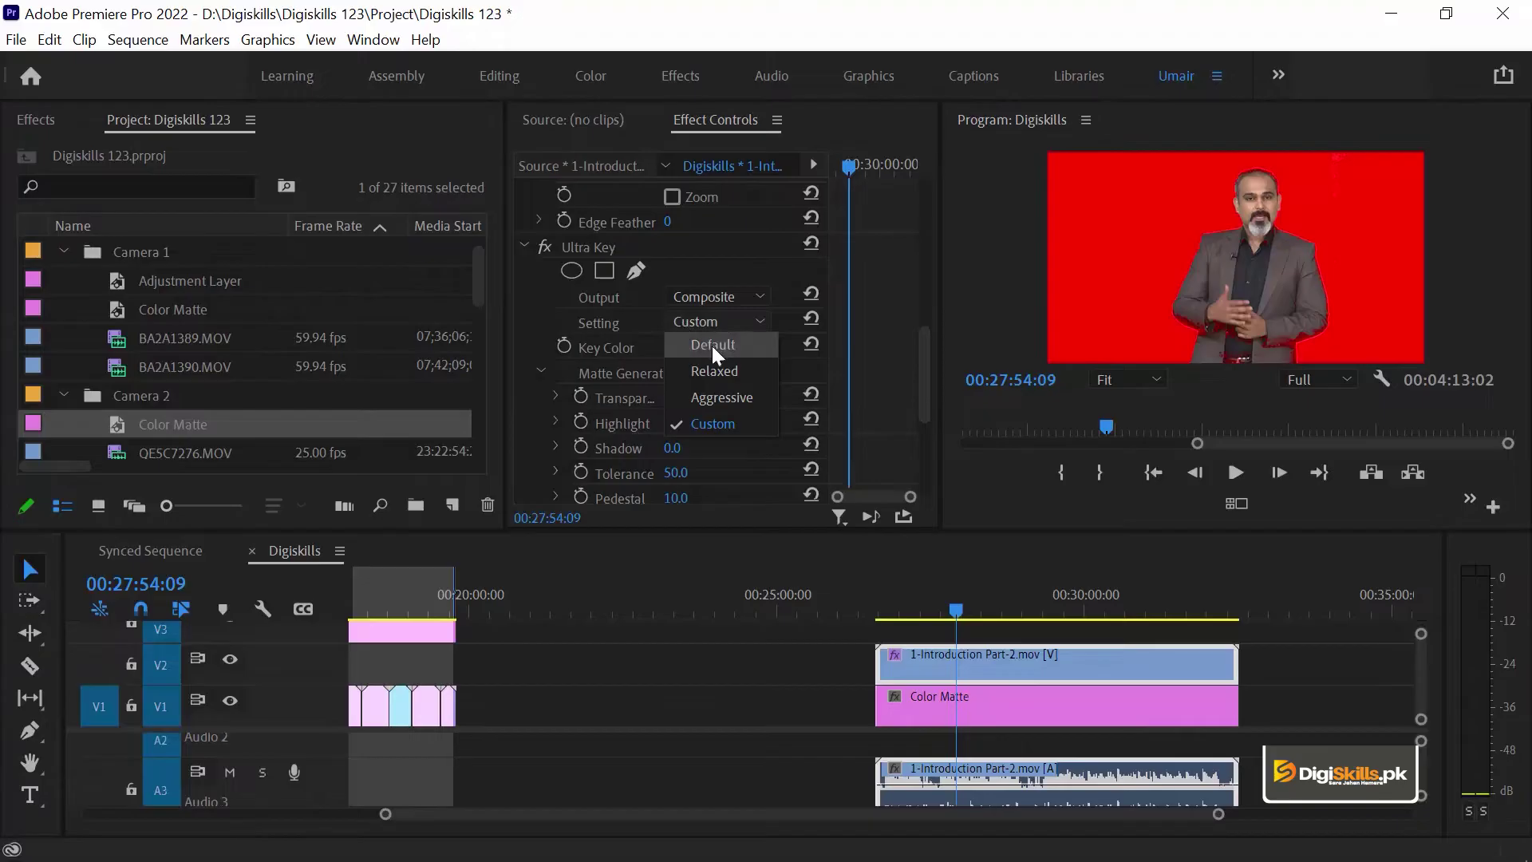
click(645, 303)
- Try a Matte Cleanup Choke of 44 in Ultra Key and undo it
drag(924, 375, 925, 438)
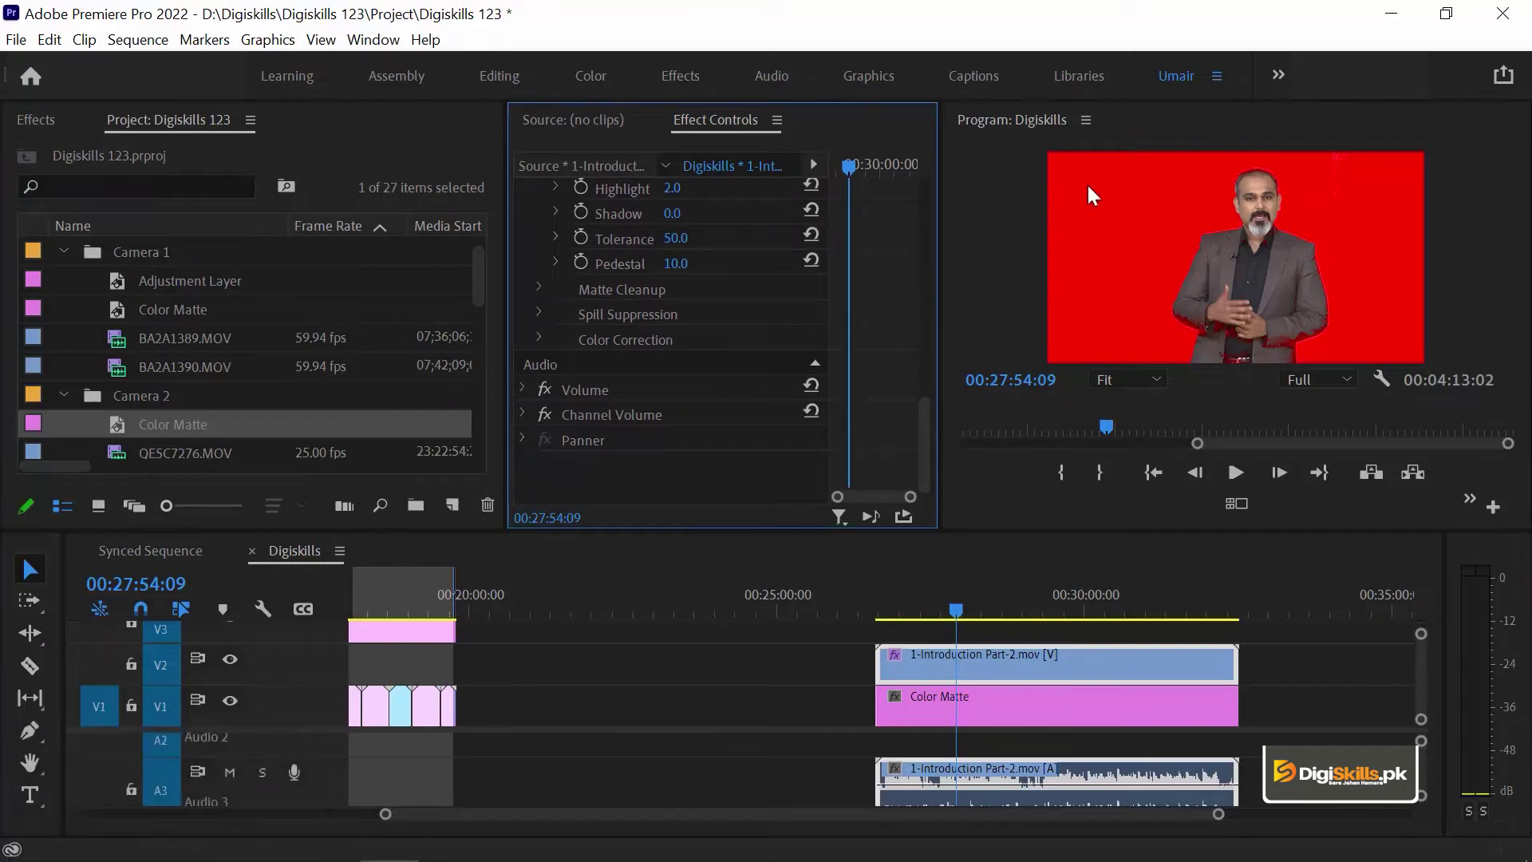
click(540, 285)
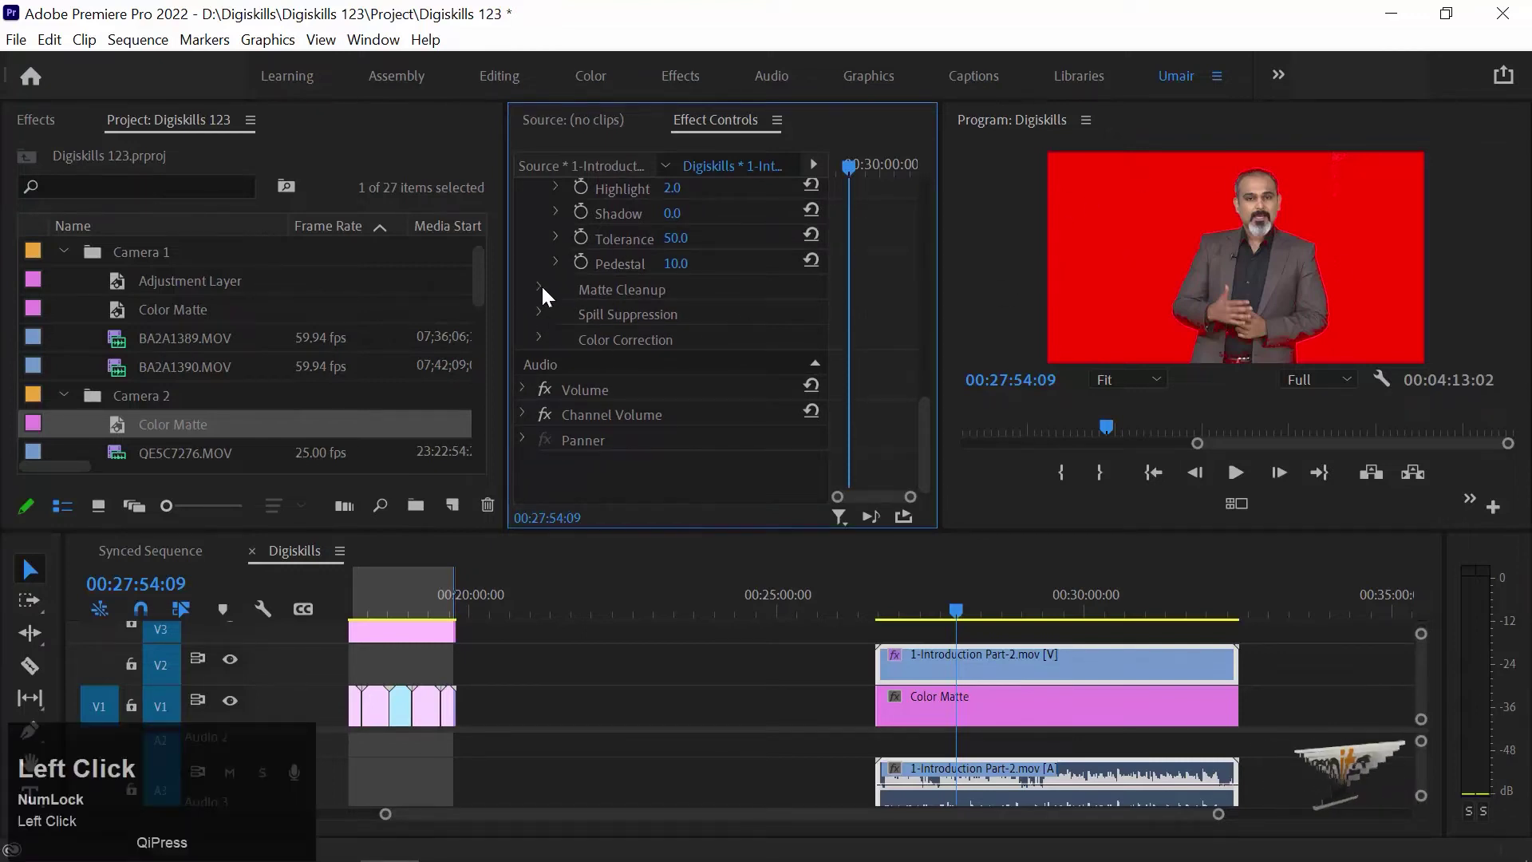
drag(670, 313, 689, 313)
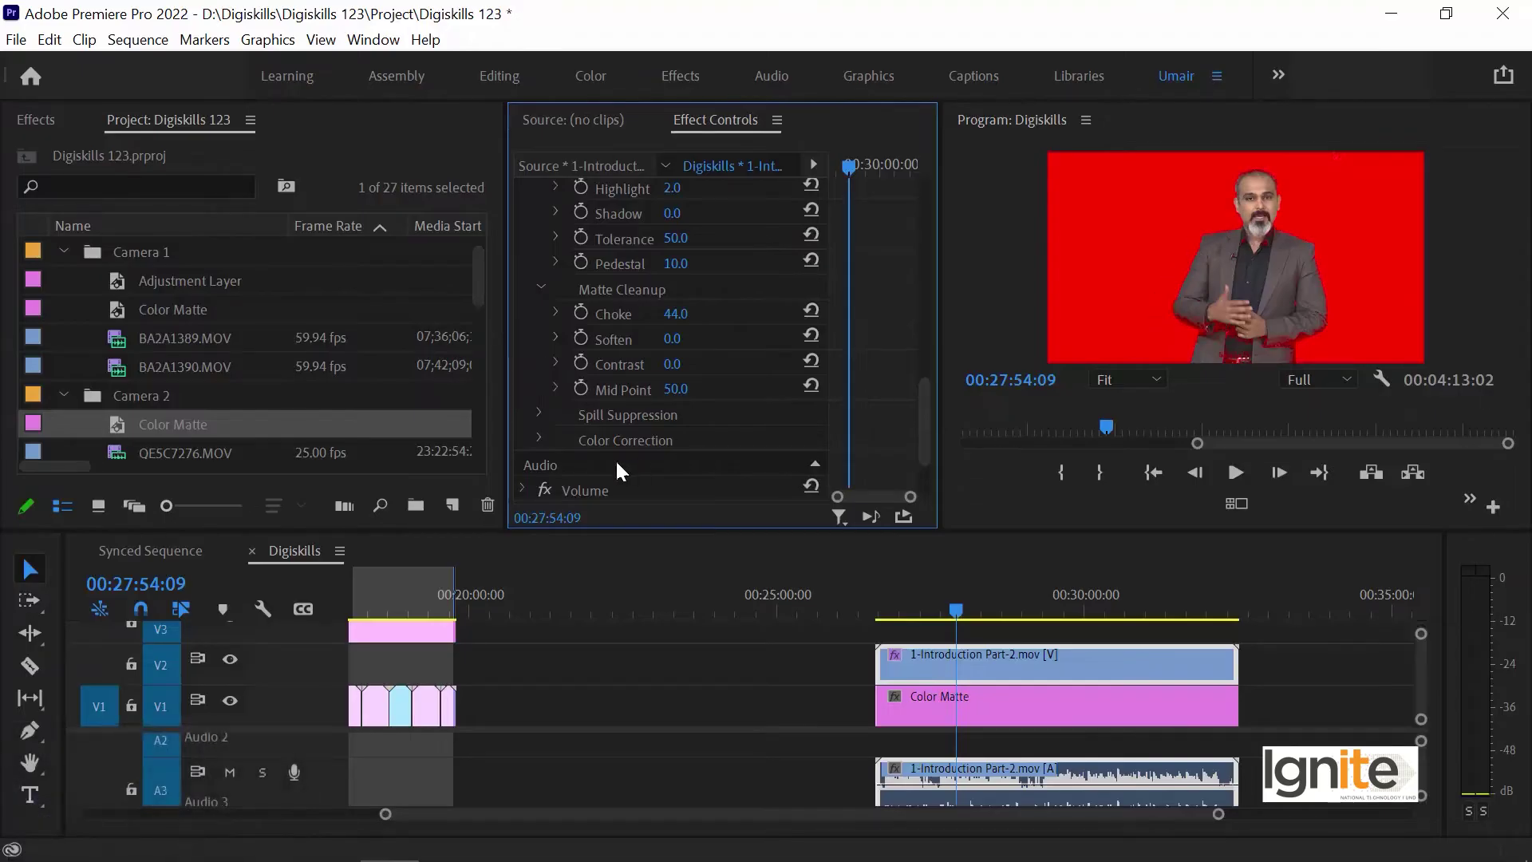
key(ctrl+z)
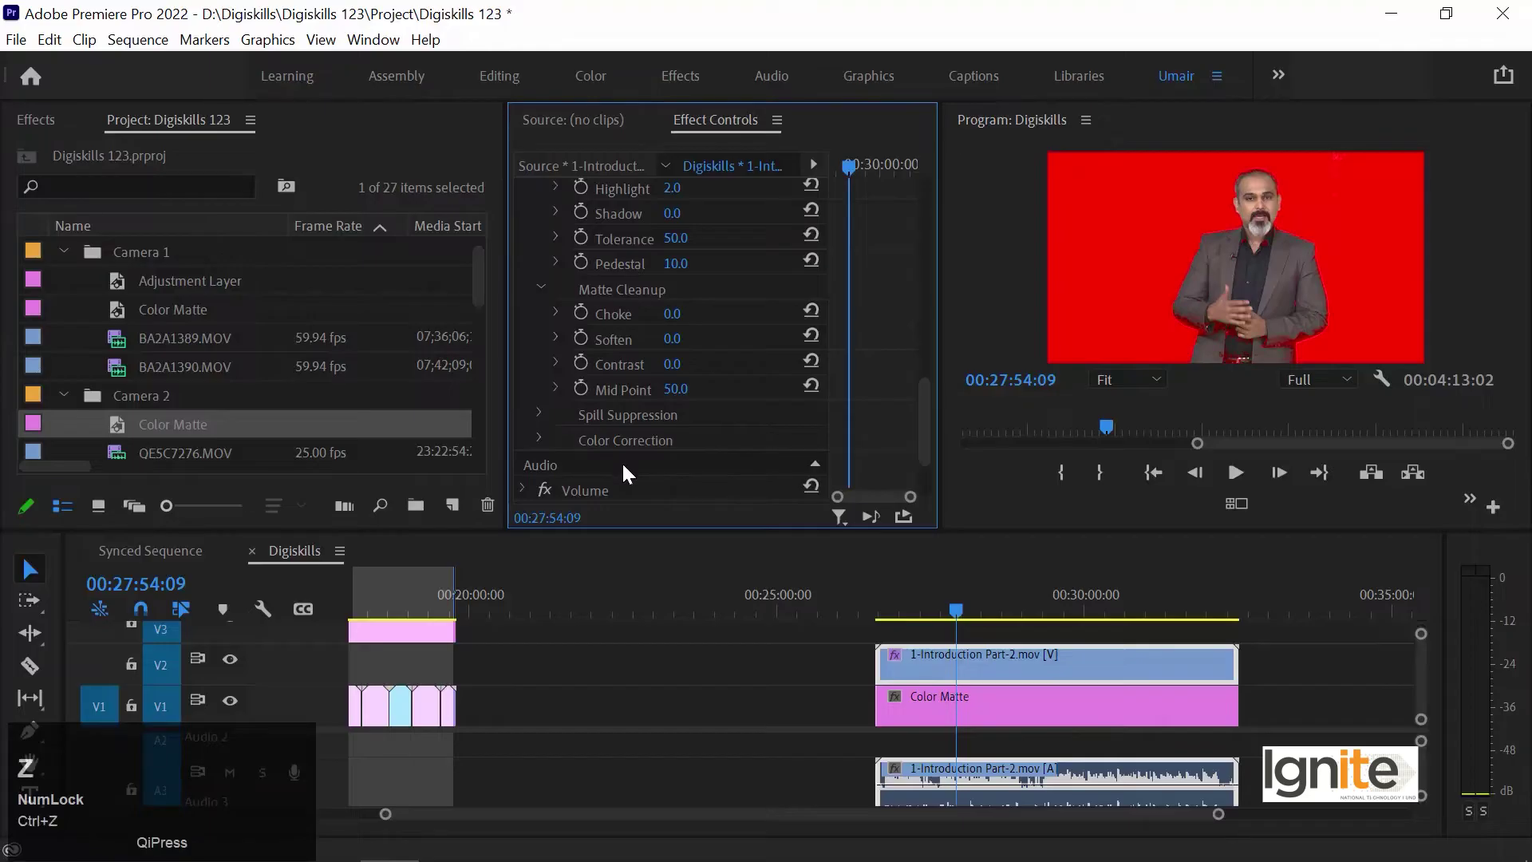
- Try a Matte Cleanup Soften of 73, and undo it along with the preceding Matte Generation changes
drag(675, 339, 764, 488)
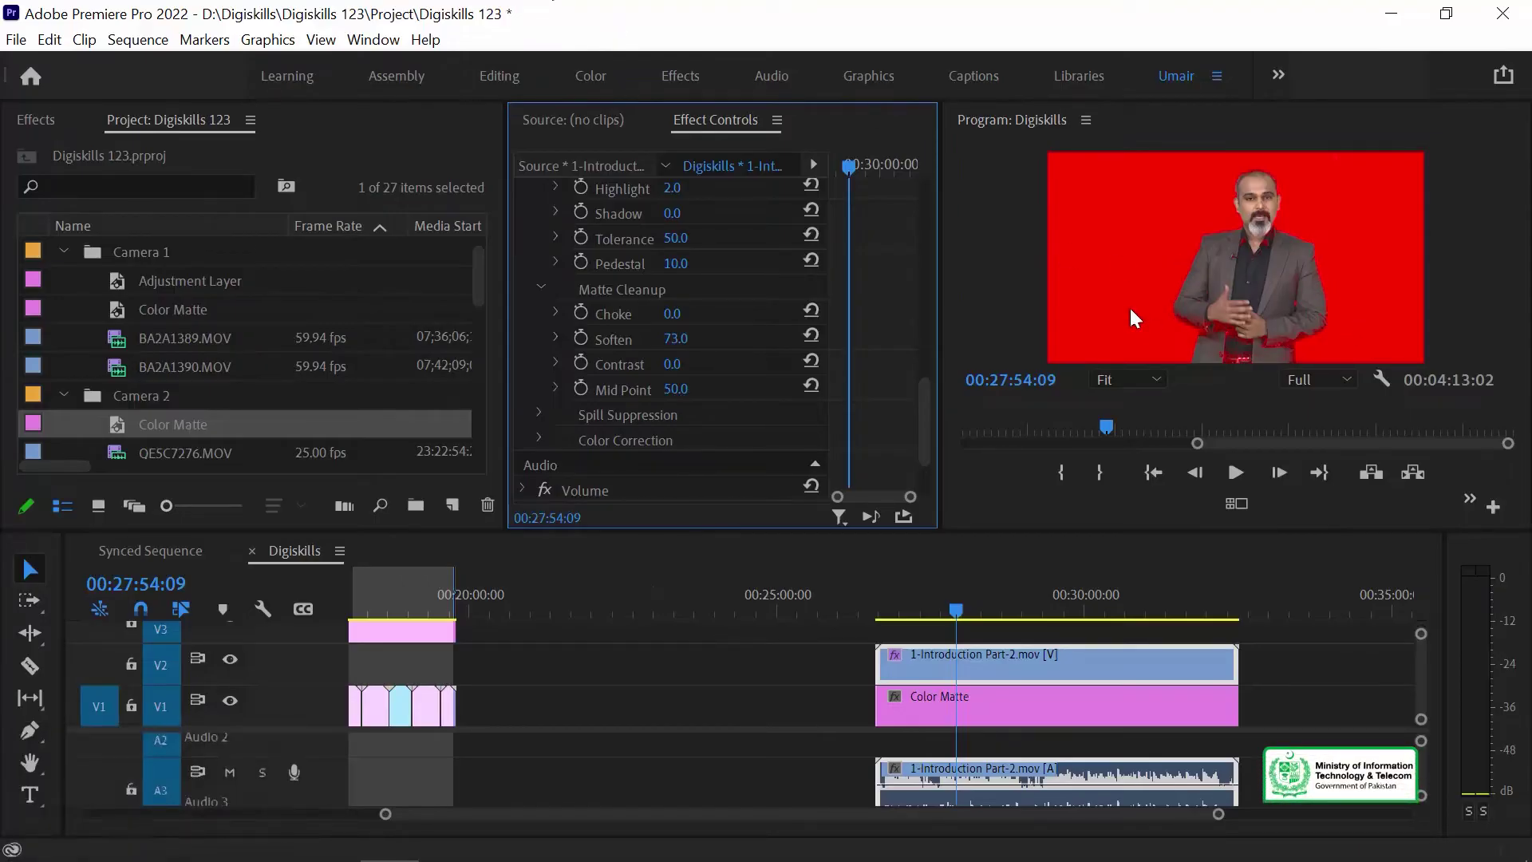
key(ctrl+z)
key(ctrl+z)
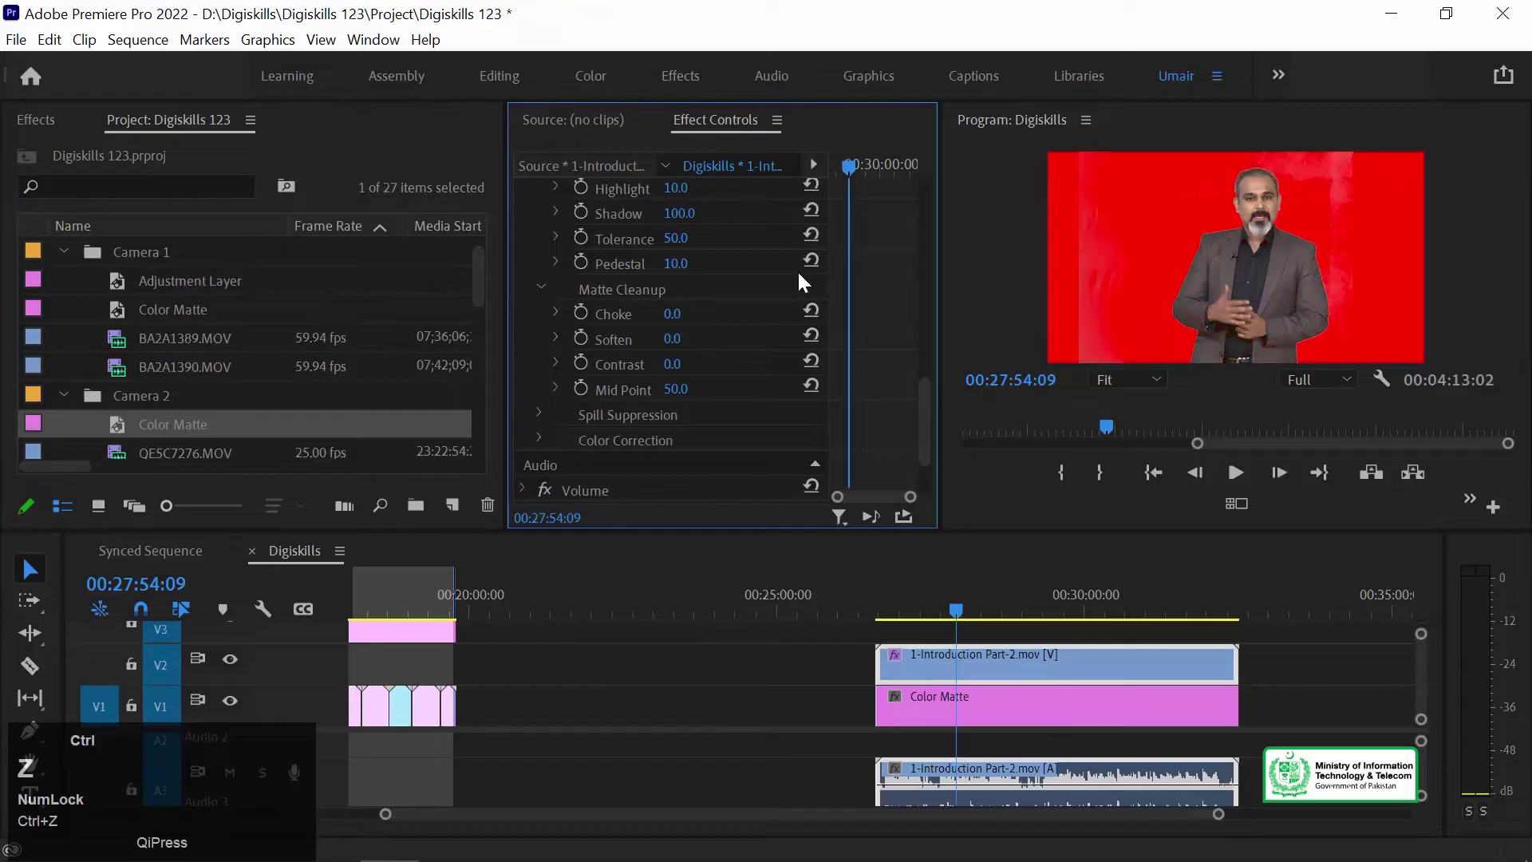
- Set the Ultra Key Setting of 1-Introduction Part-2.mov to Aggressive
scroll(753, 211, up, 10)
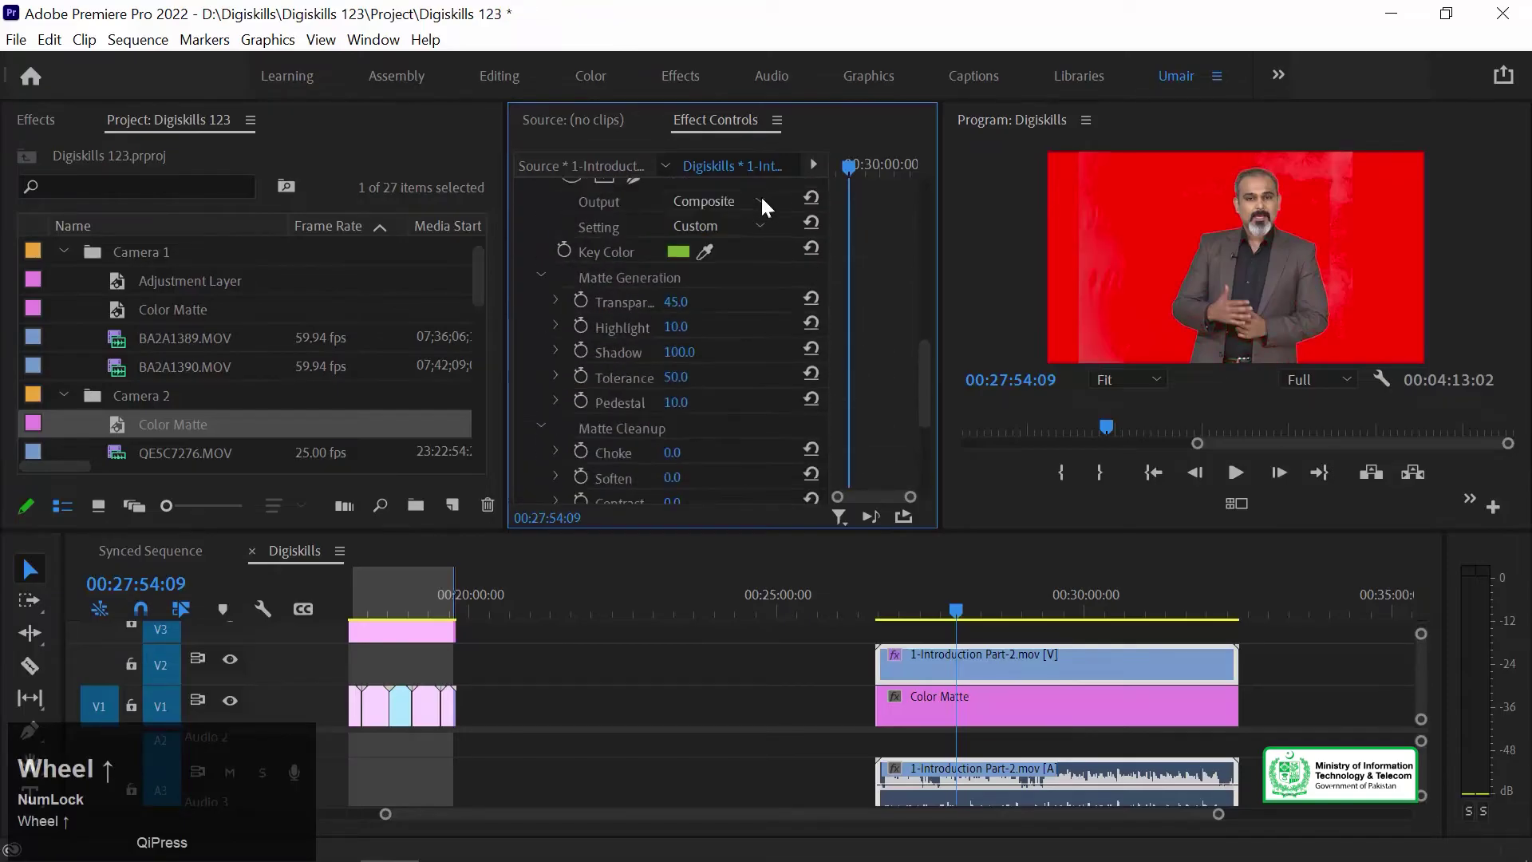
click(734, 345)
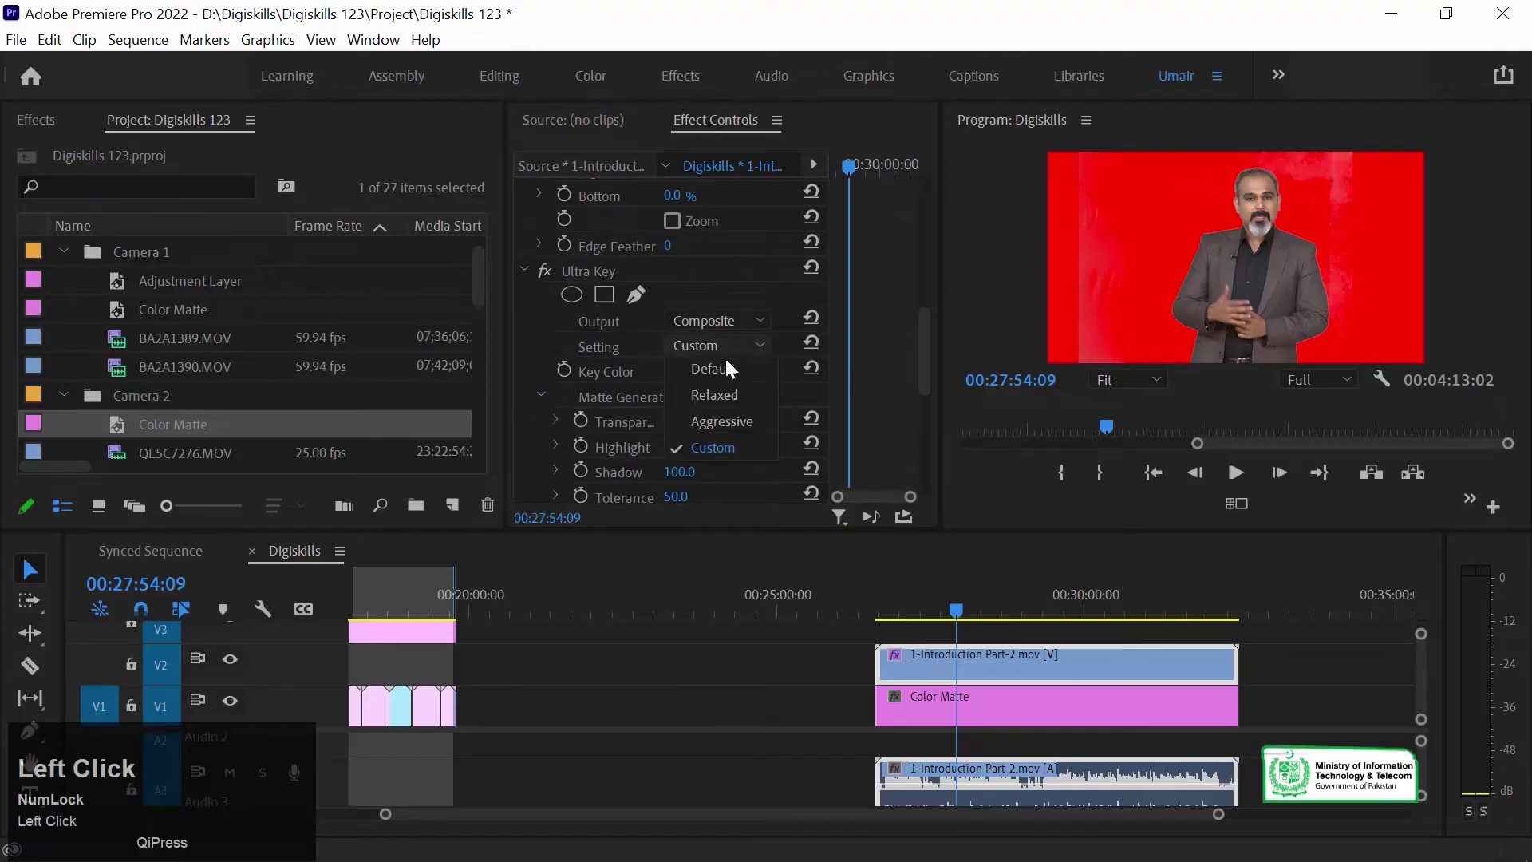
click(735, 410)
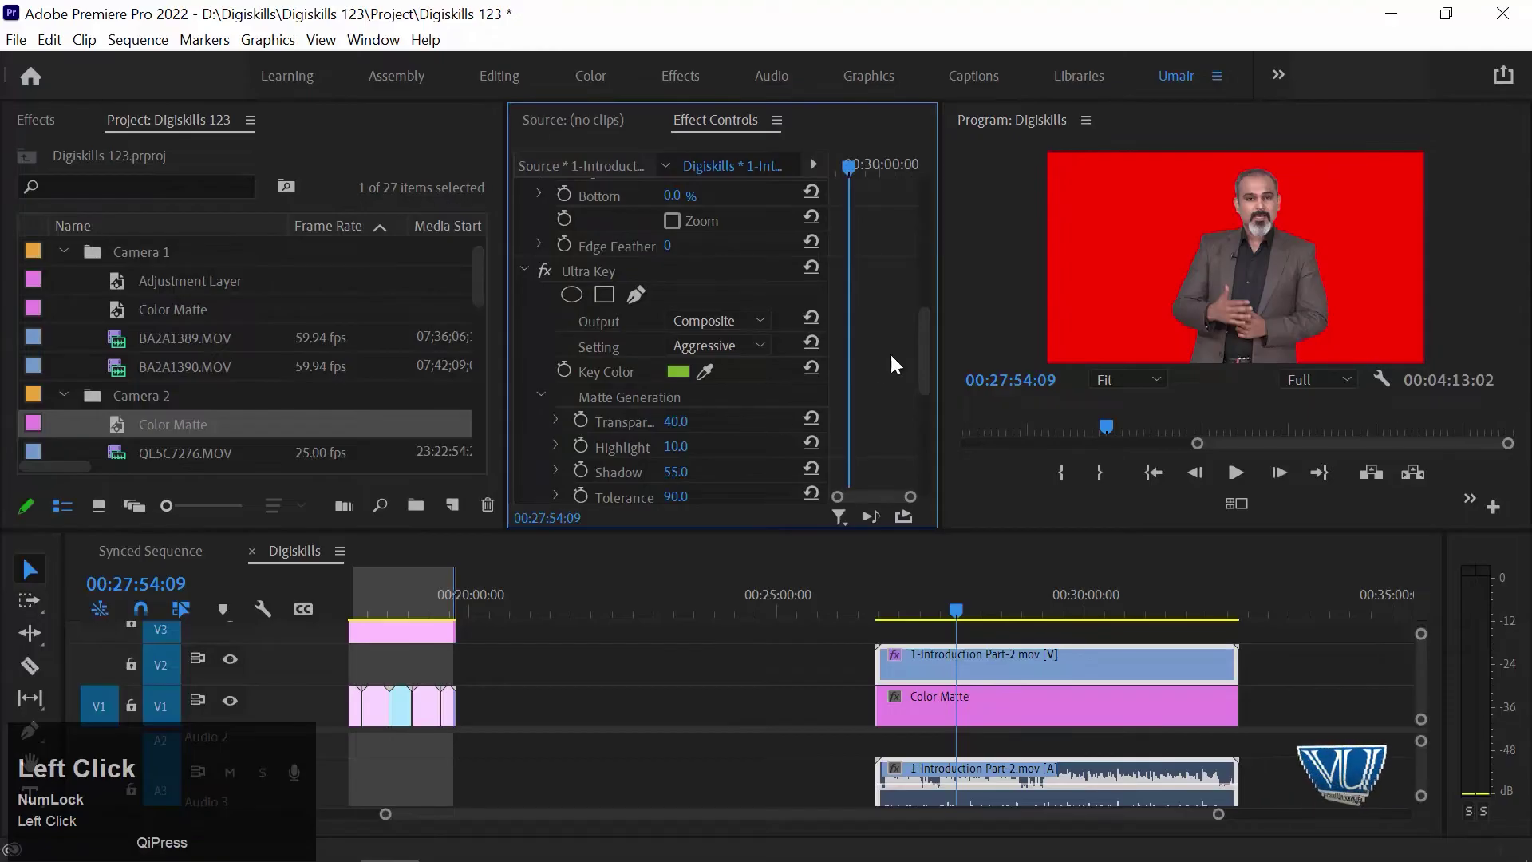
- Try a Desaturate value of 100 in Ultra Key's Spill Suppression group
drag(924, 330, 927, 422)
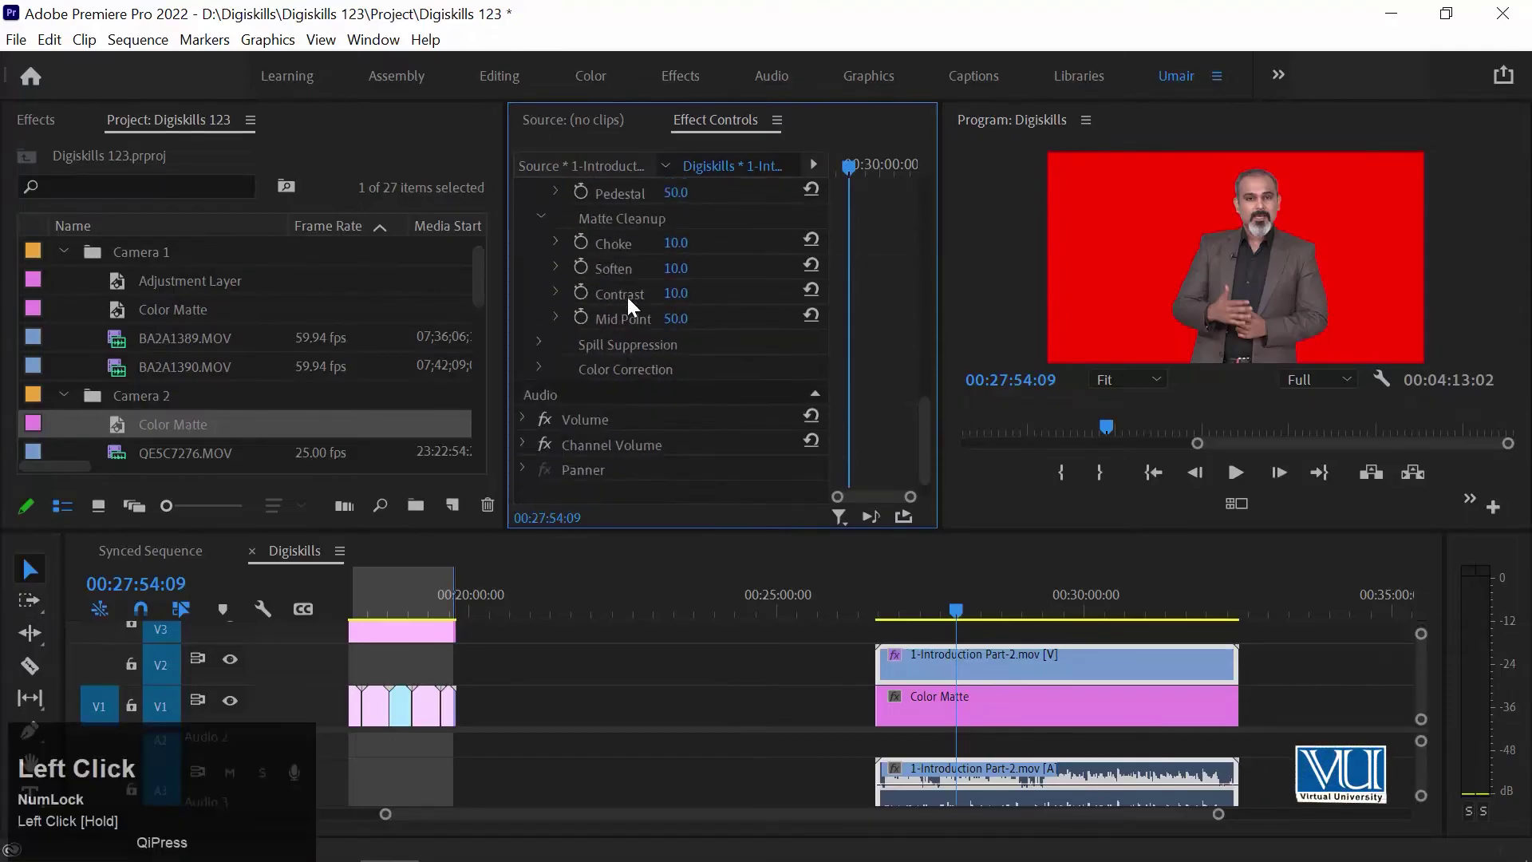
click(539, 341)
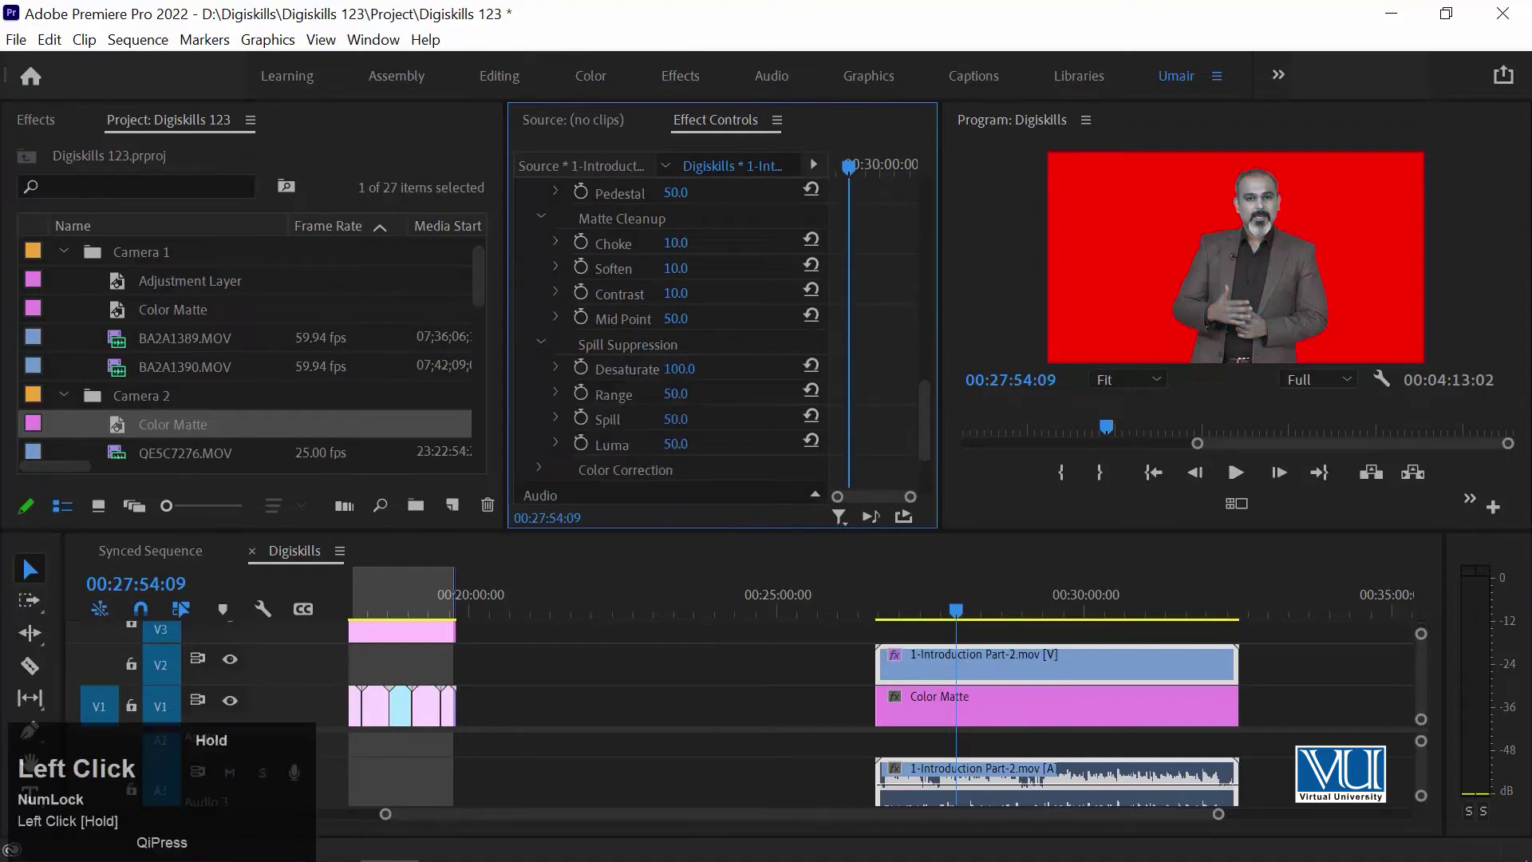
drag(675, 393, 693, 393)
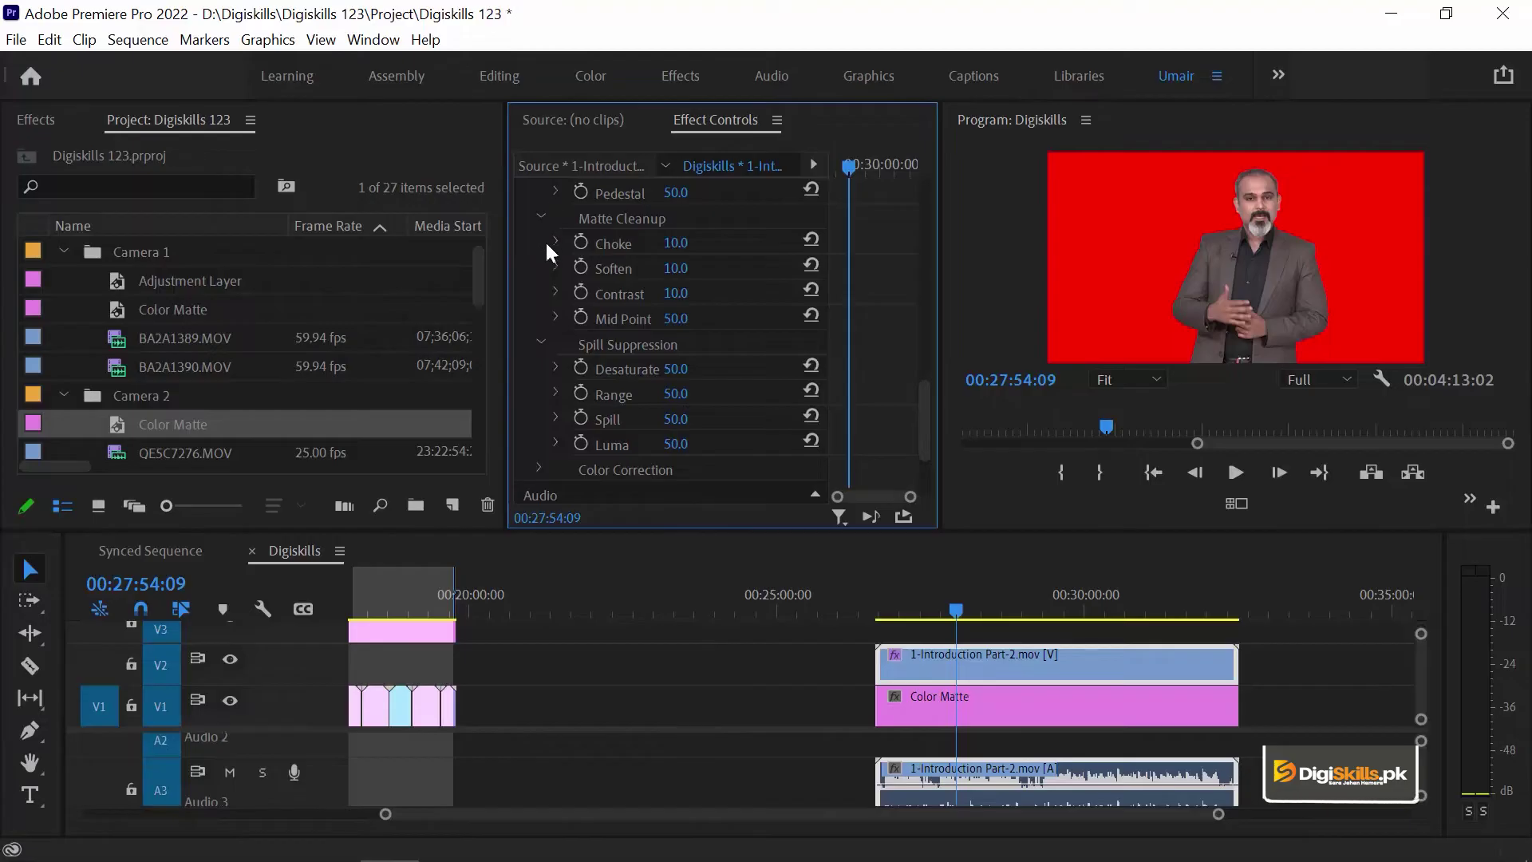
- Try lowering the Saturation in Ultra Key's Color Correction group and undo the change
click(544, 339)
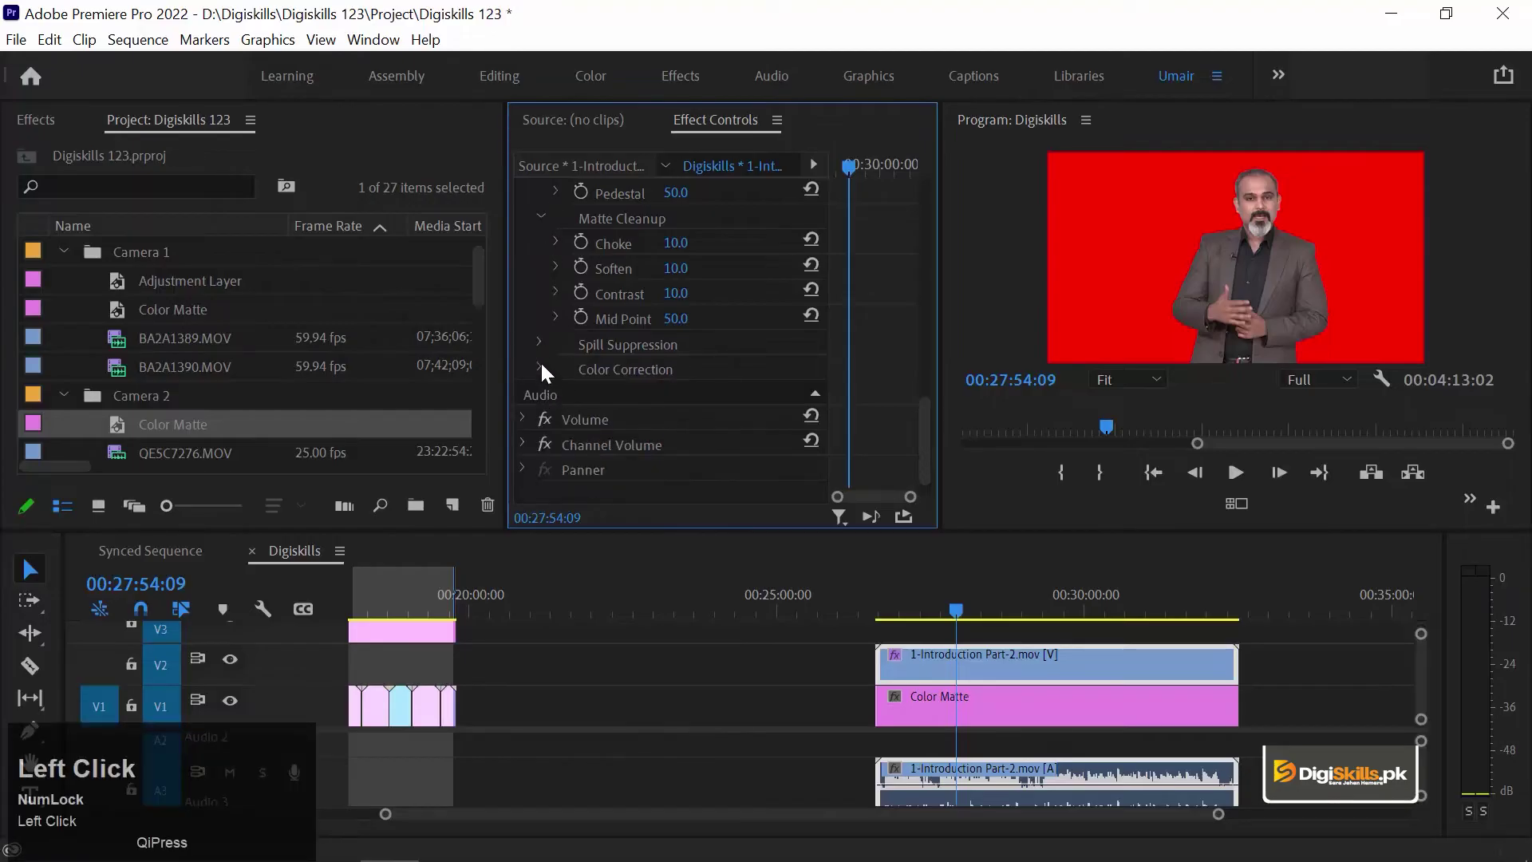
click(540, 366)
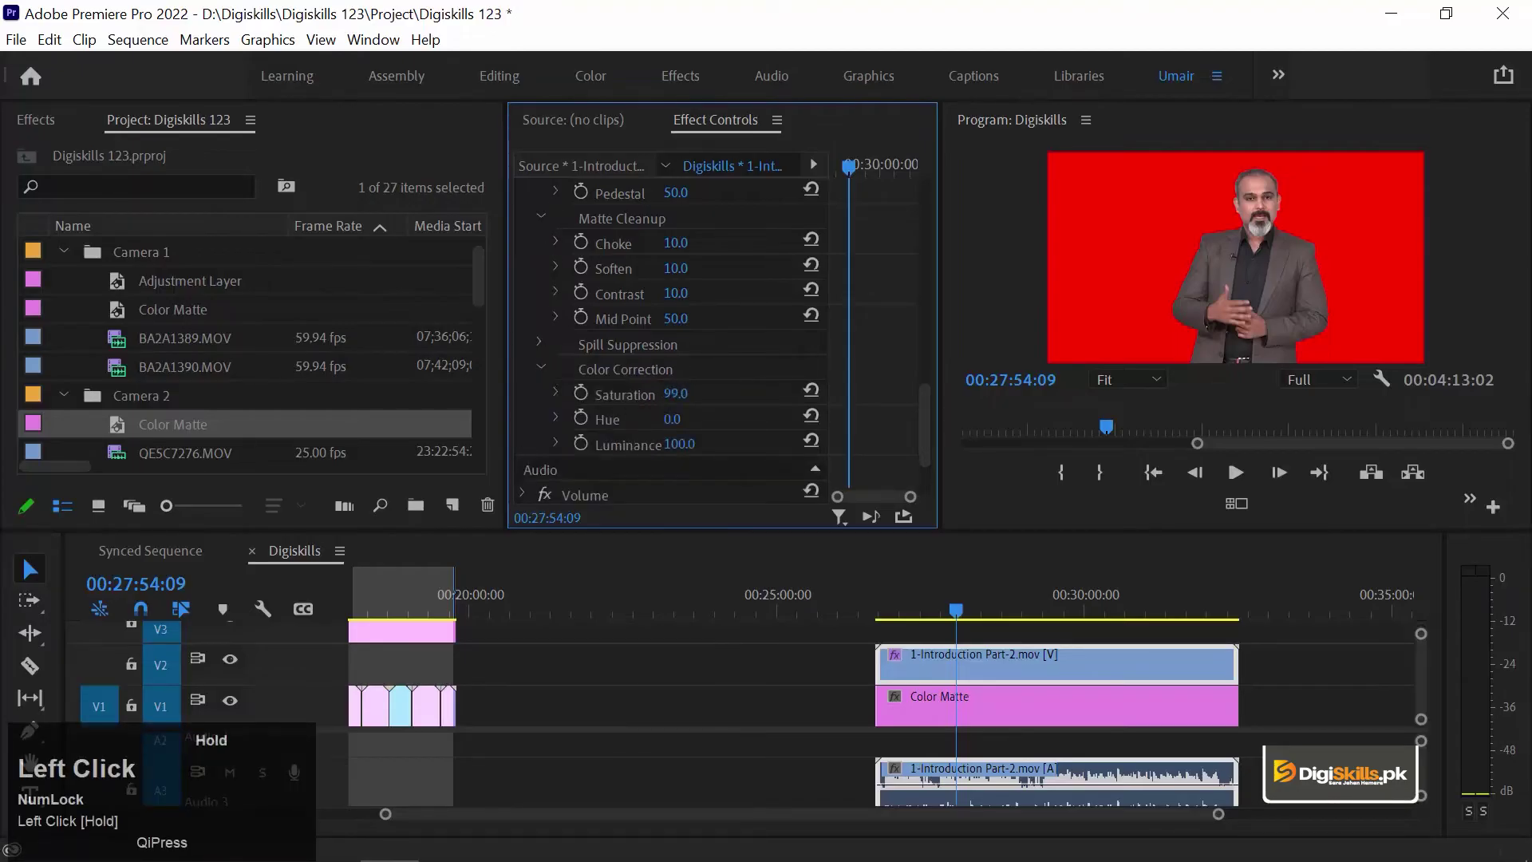
key(ctrl+z)
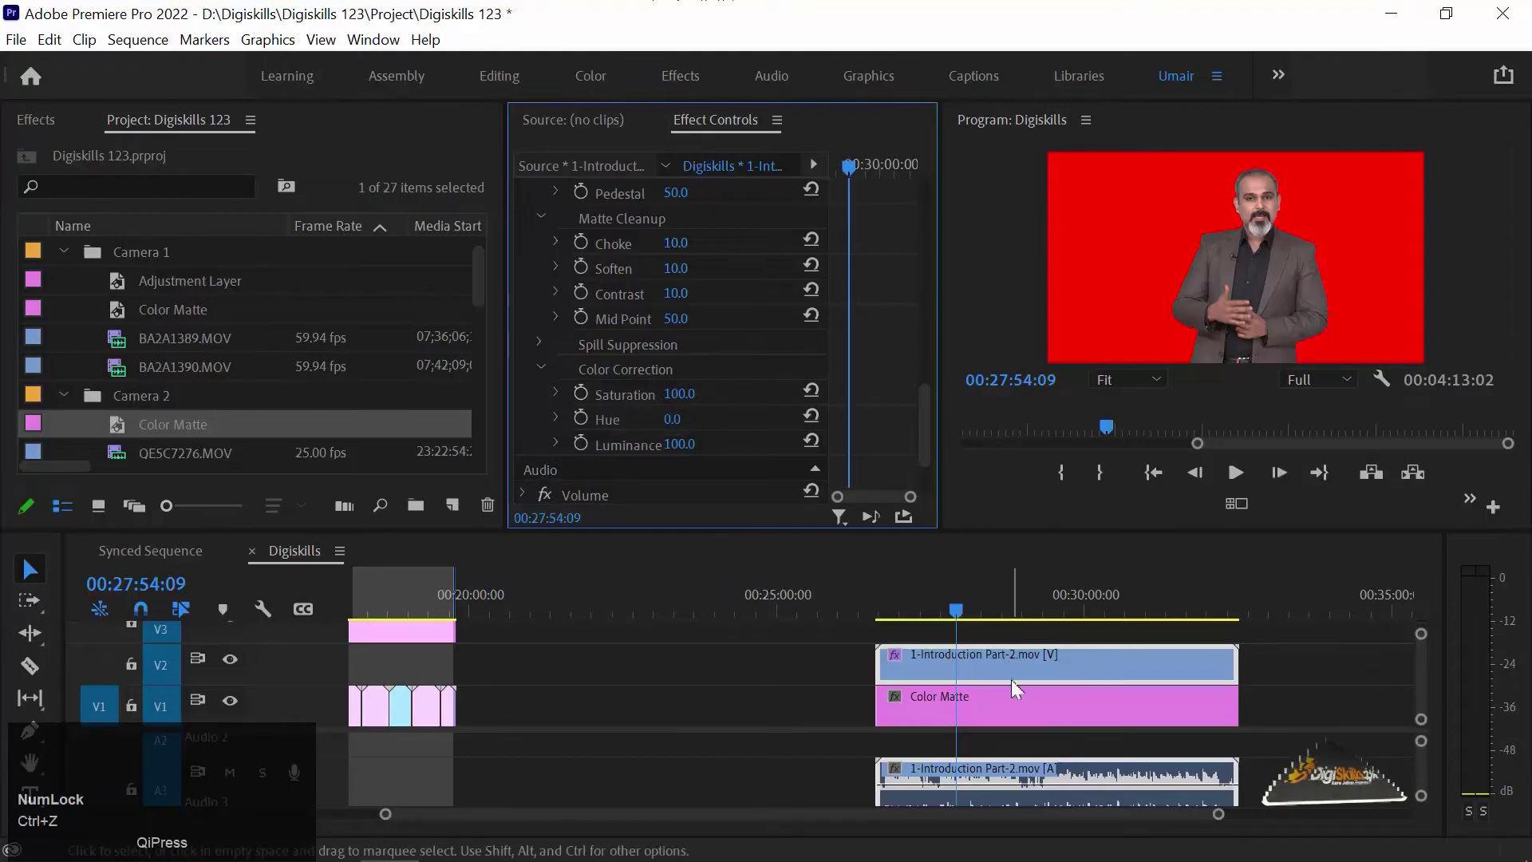
- Import the virtual-television-studio-background-loop-n103 clip from the Video folder of Digiskills 123 into the project
click(1041, 706)
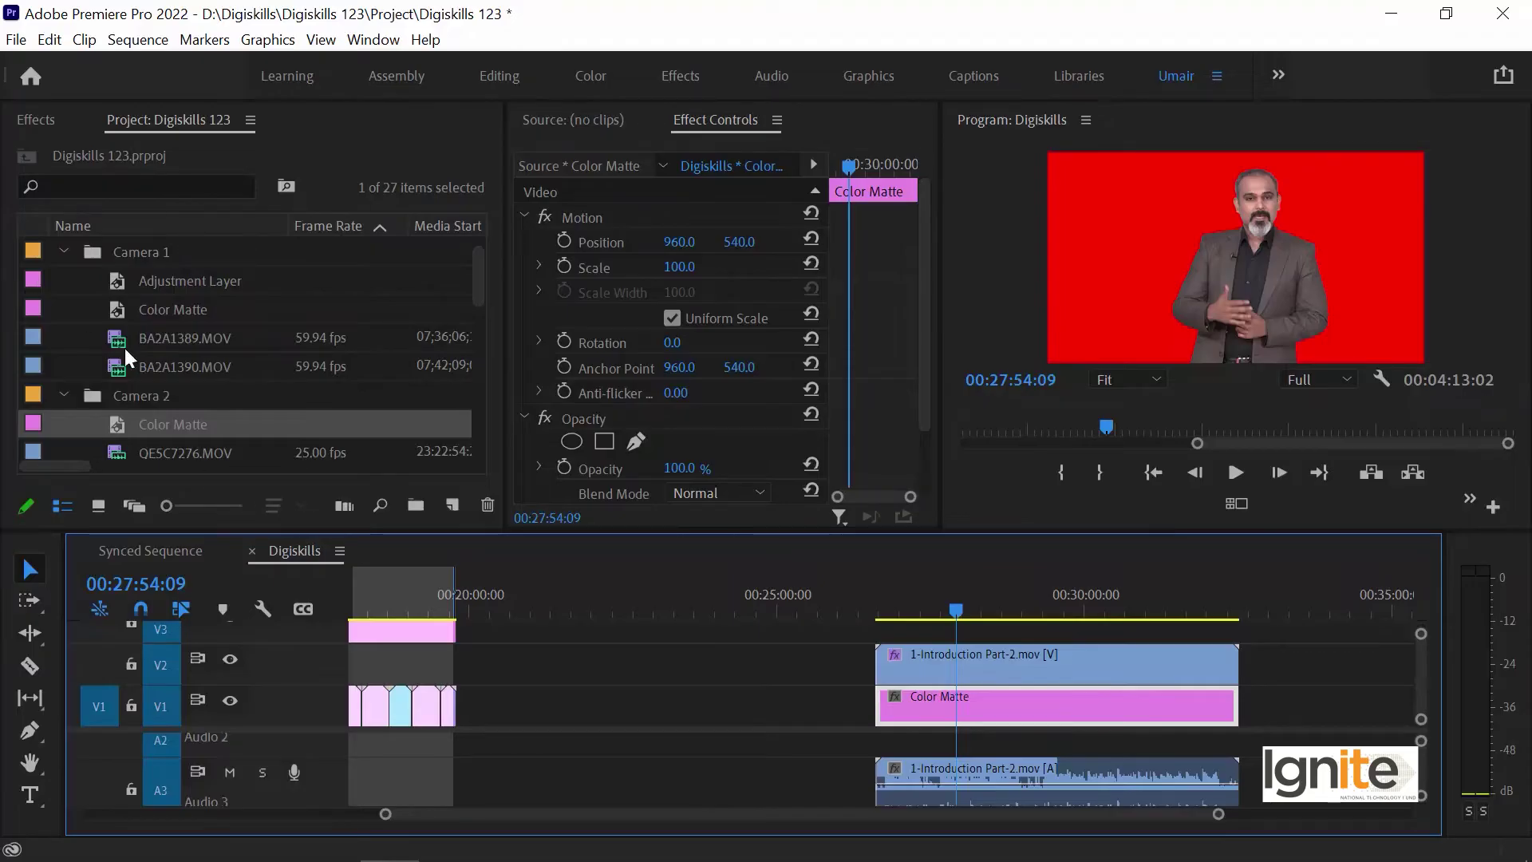
click(64, 251)
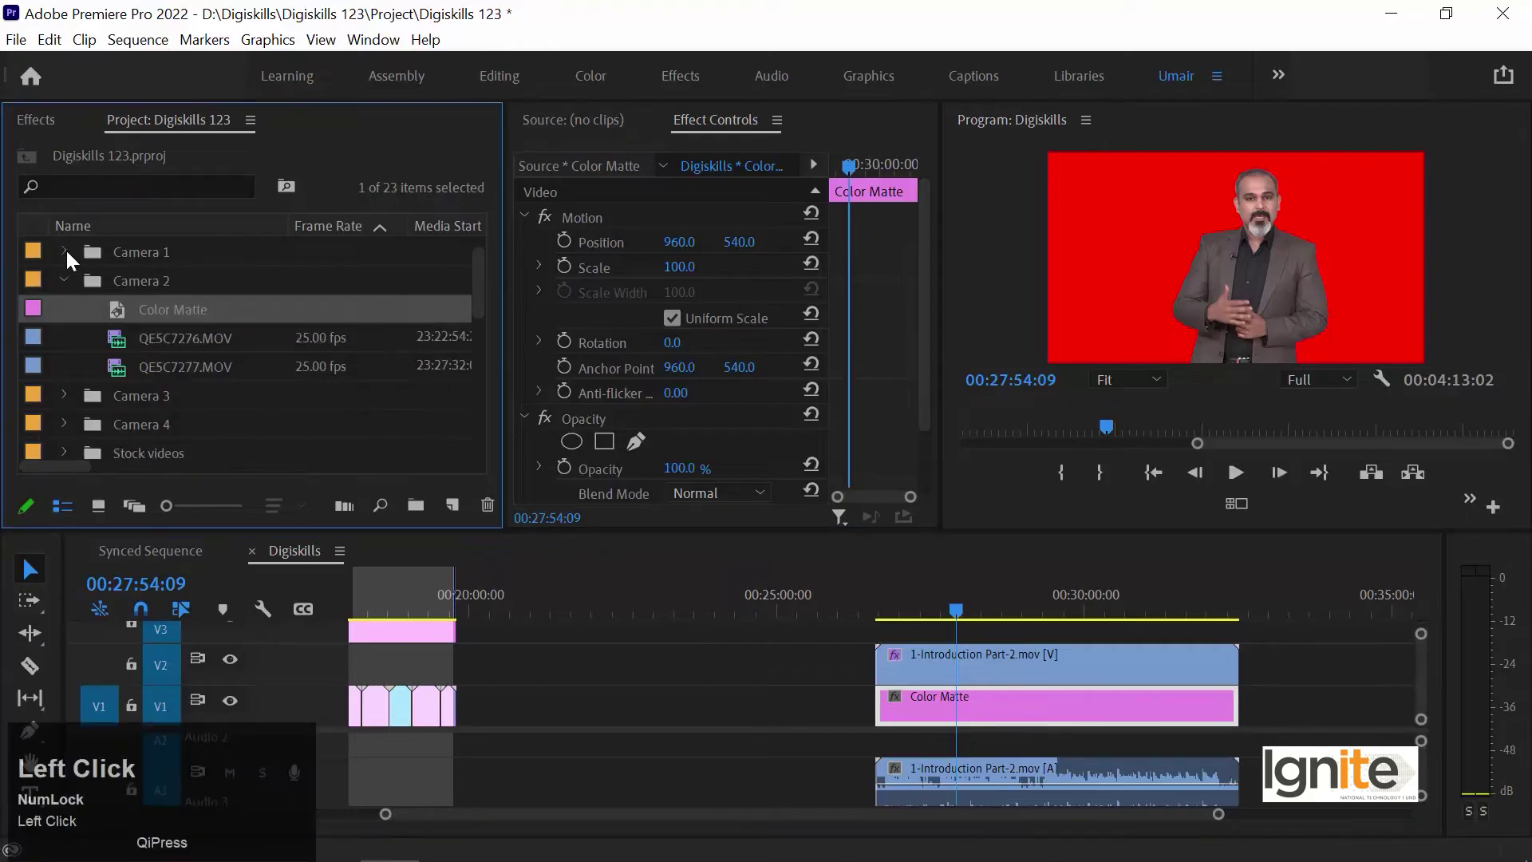
double_click(66, 328)
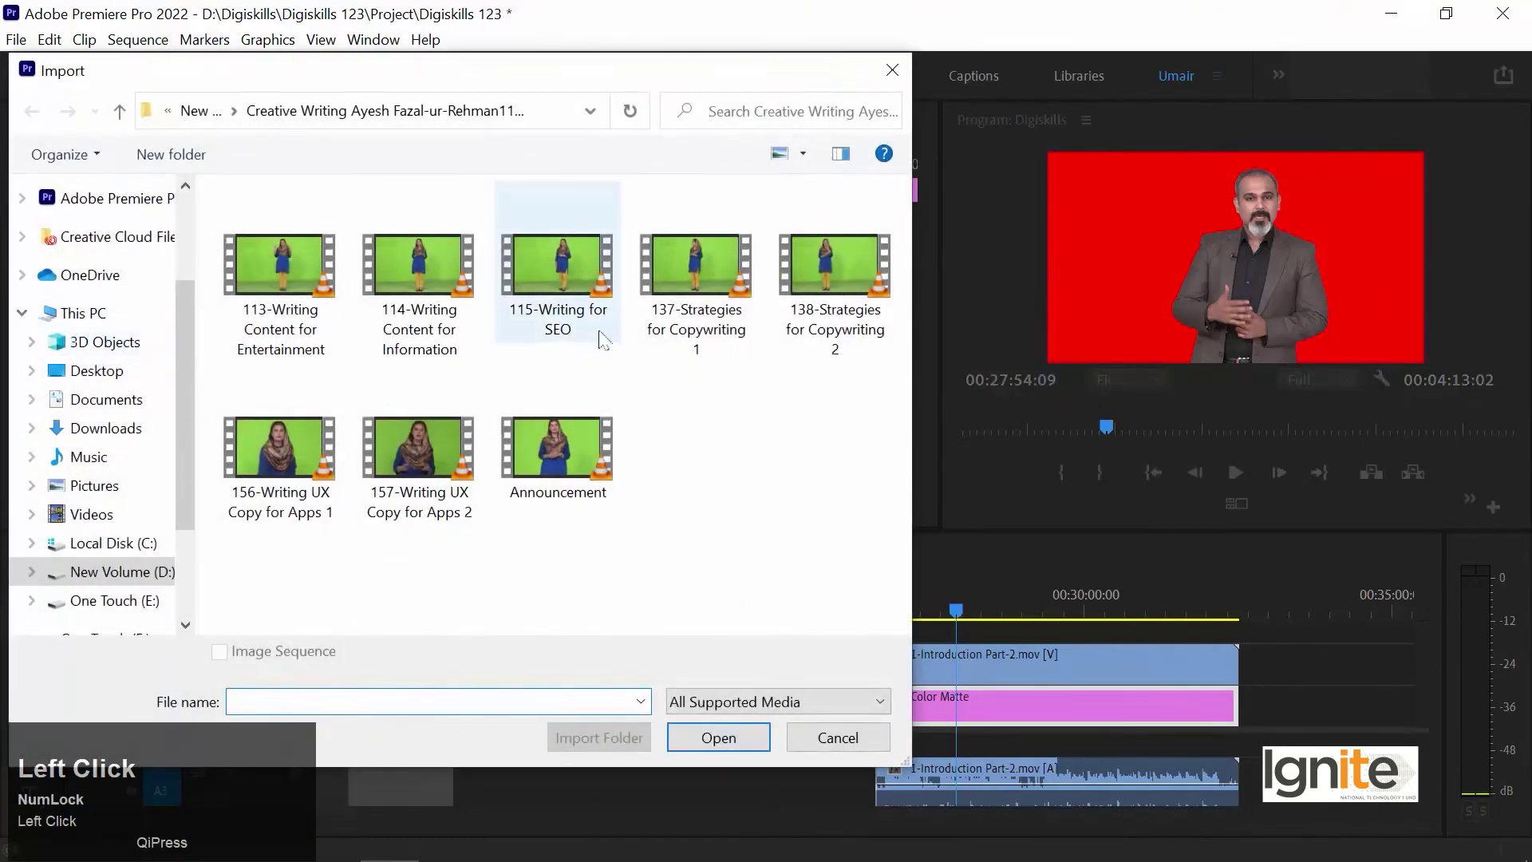
click(119, 110)
double_click(275, 377)
double_click(275, 227)
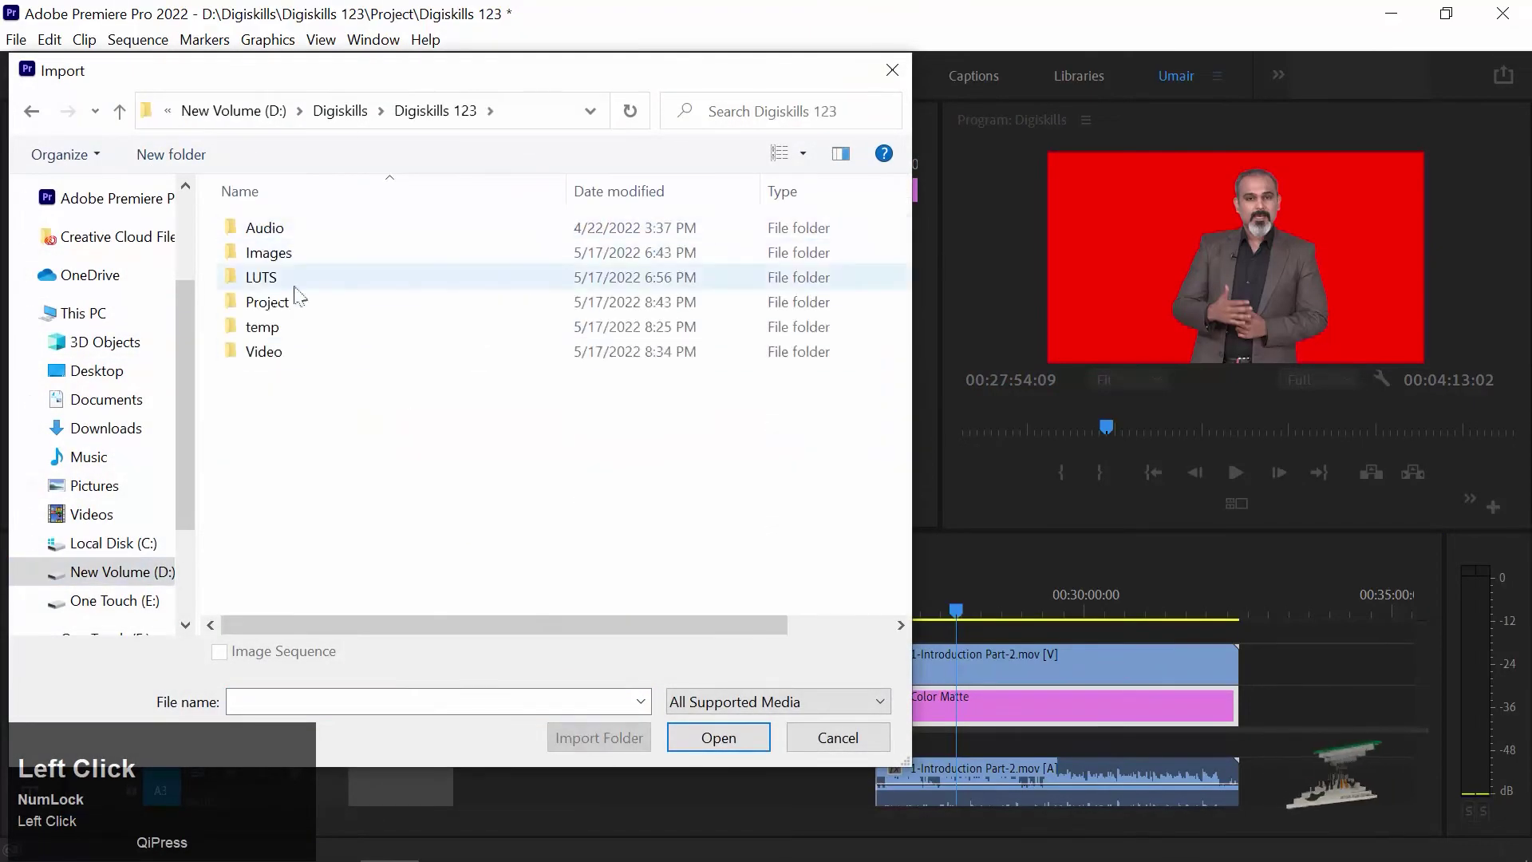
double_click(263, 352)
scroll(431, 337, down, 5)
click(318, 492)
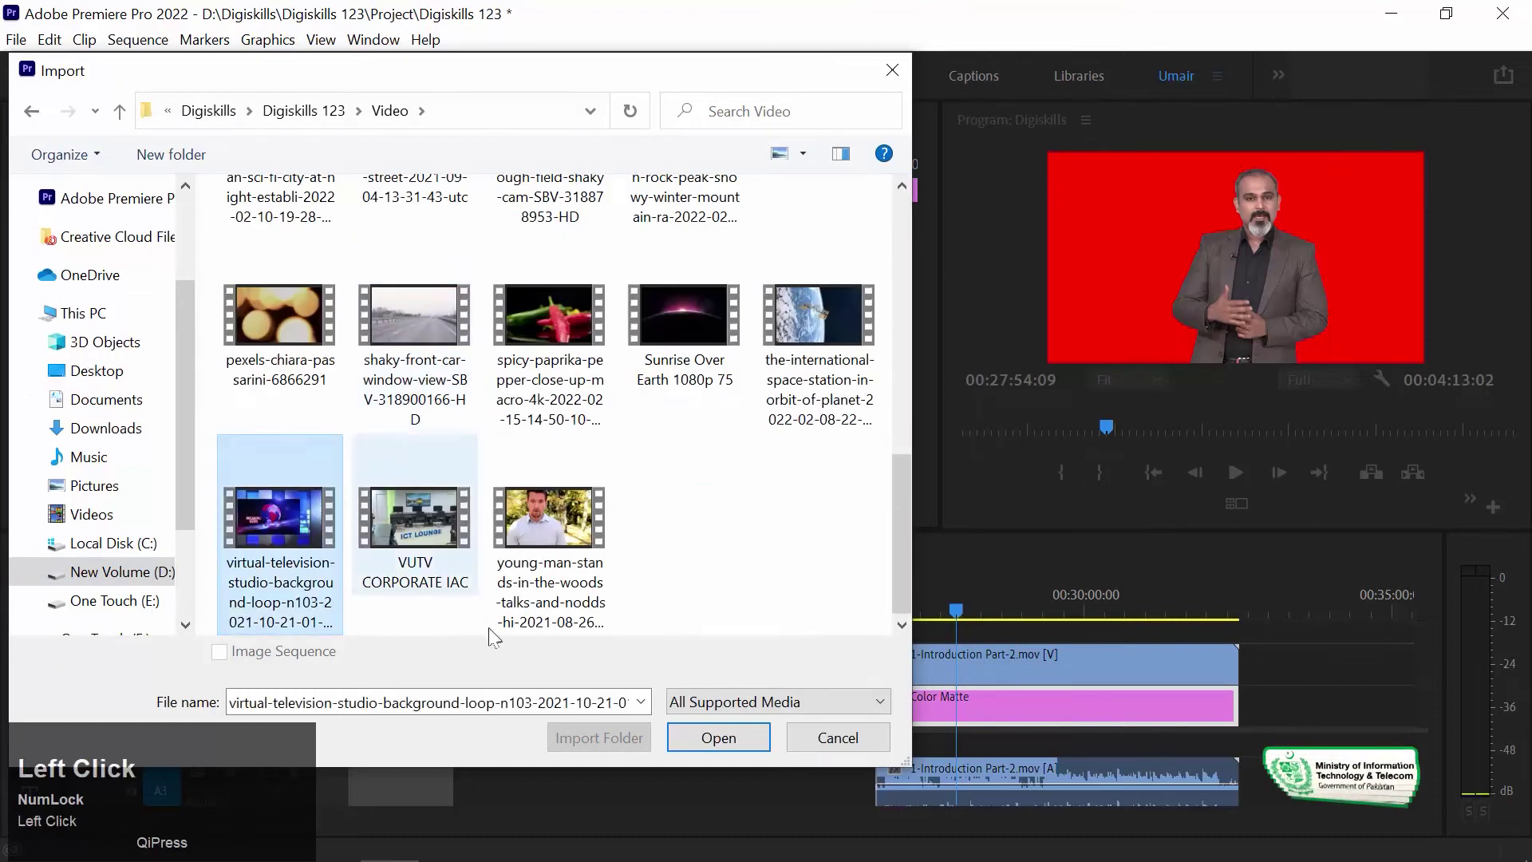
click(741, 729)
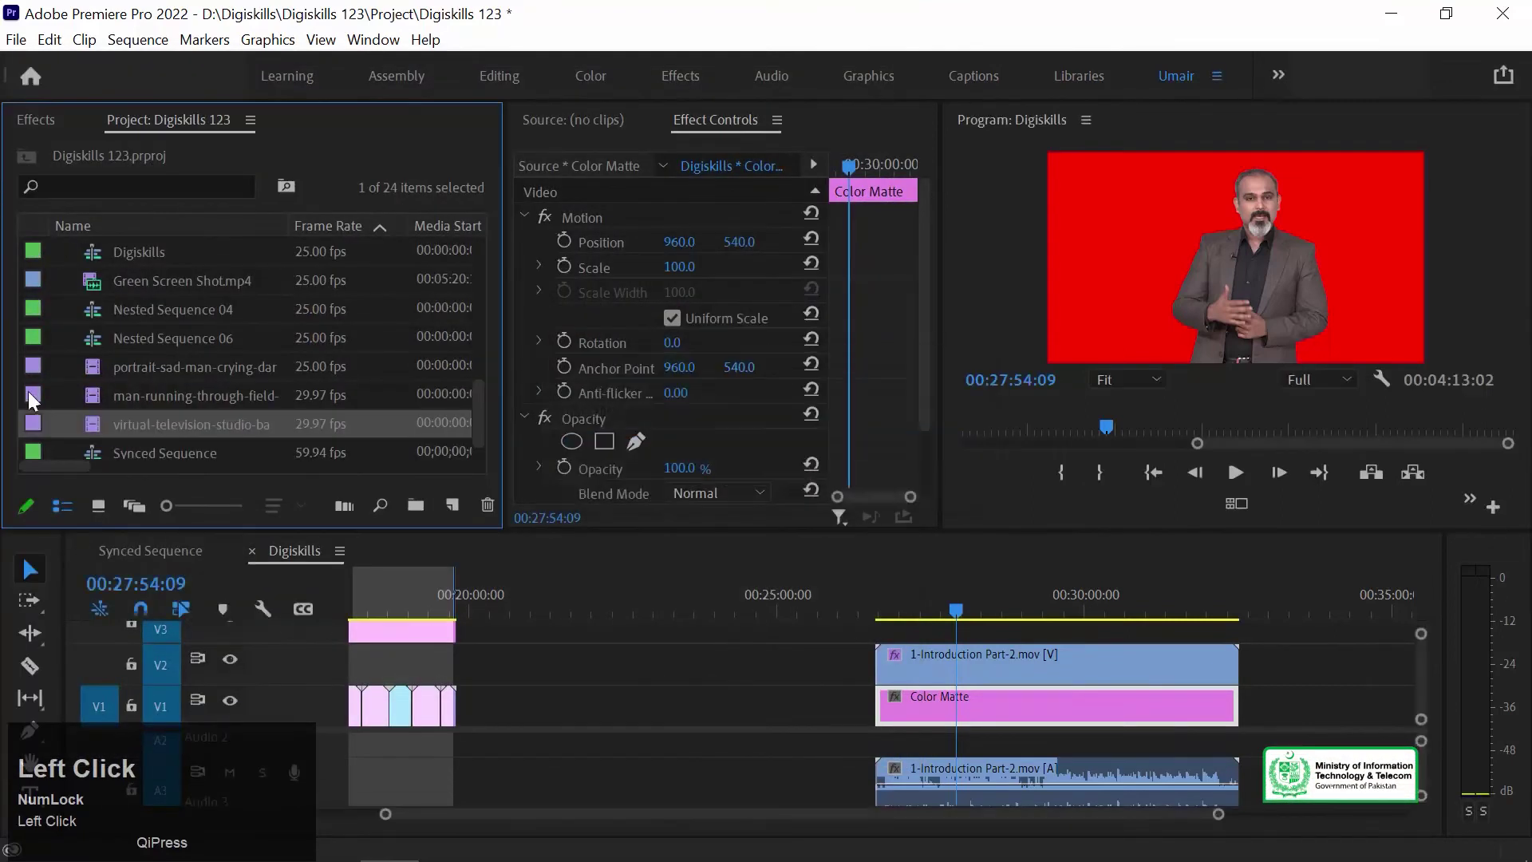
- Replace the Color Matte beneath the keyed clip on V1 with the virtual television studio clip, moving the matte earlier on the track
drag(1049, 695, 686, 706)
drag(192, 424, 883, 691)
click(892, 595)
key(=)
key(=)
key(=)
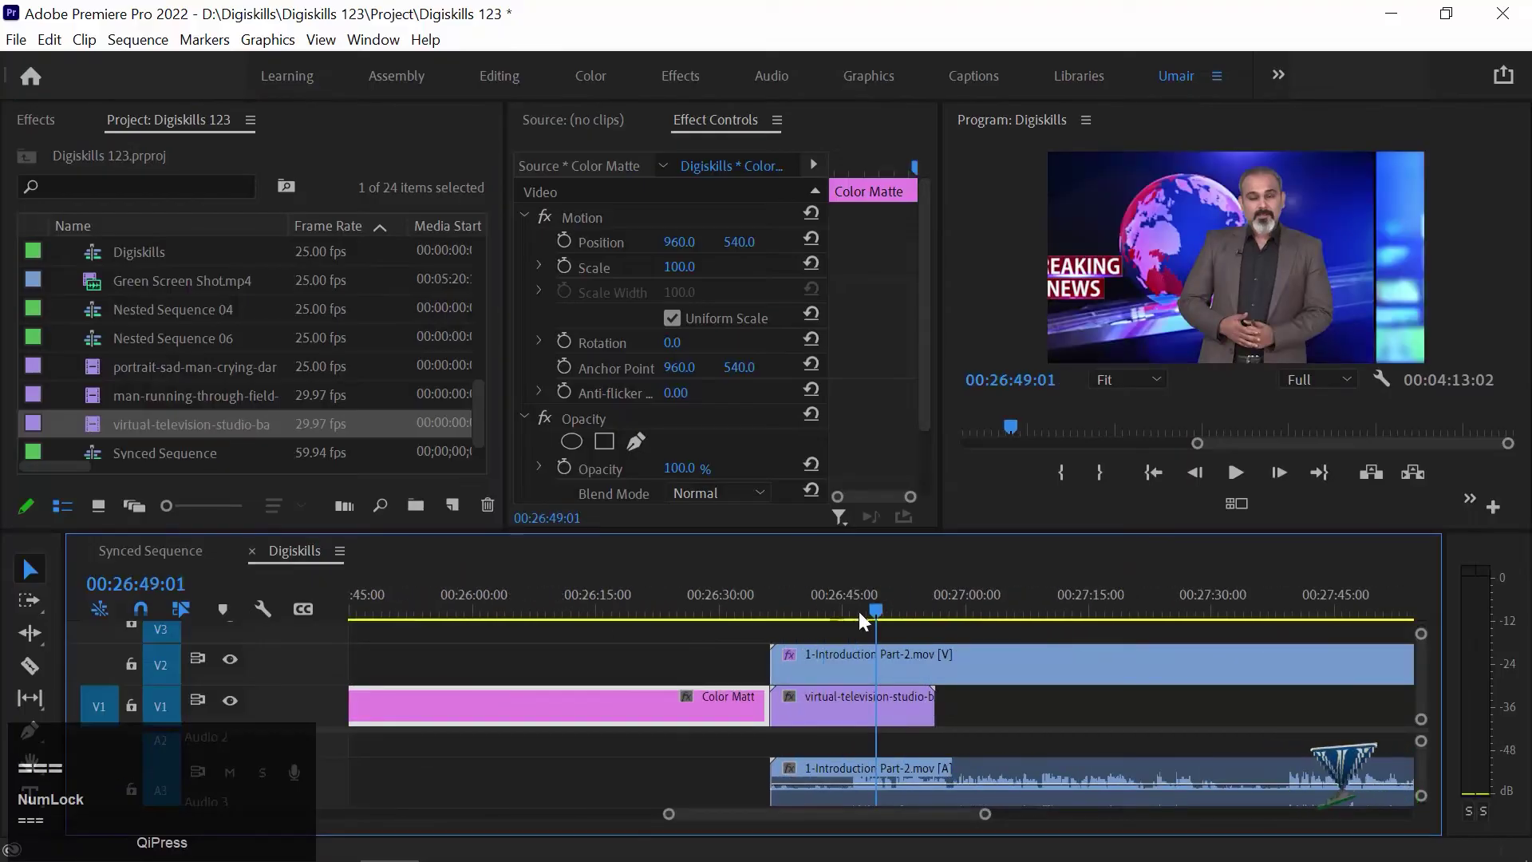
click(812, 612)
- Try a Scale of 54 for the studio background and a horizontal Position of 467 for 1-Introduction Part-2.mov
click(846, 697)
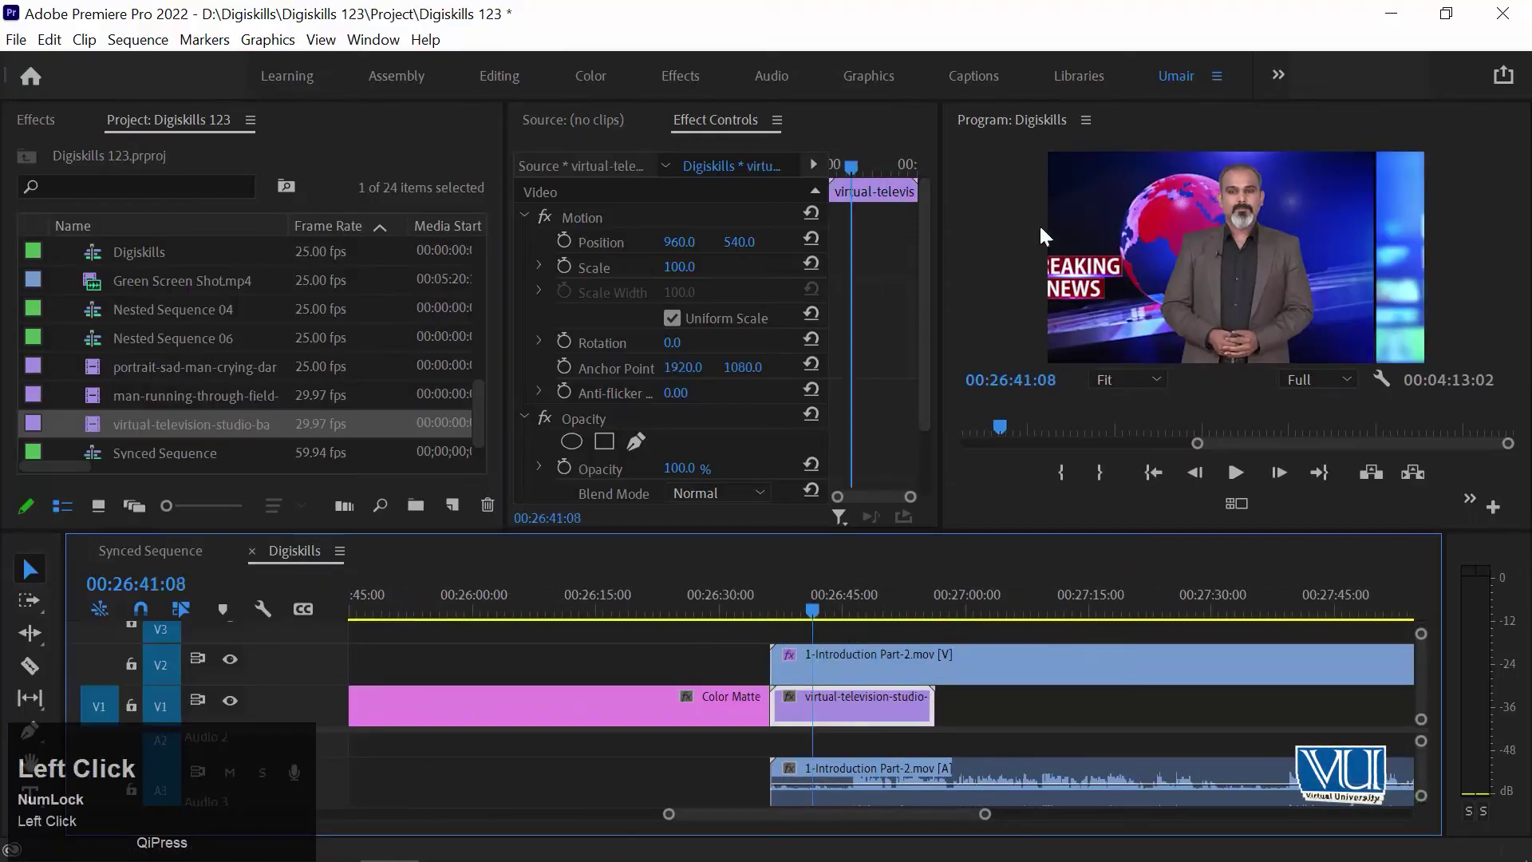
drag(679, 267, 643, 267)
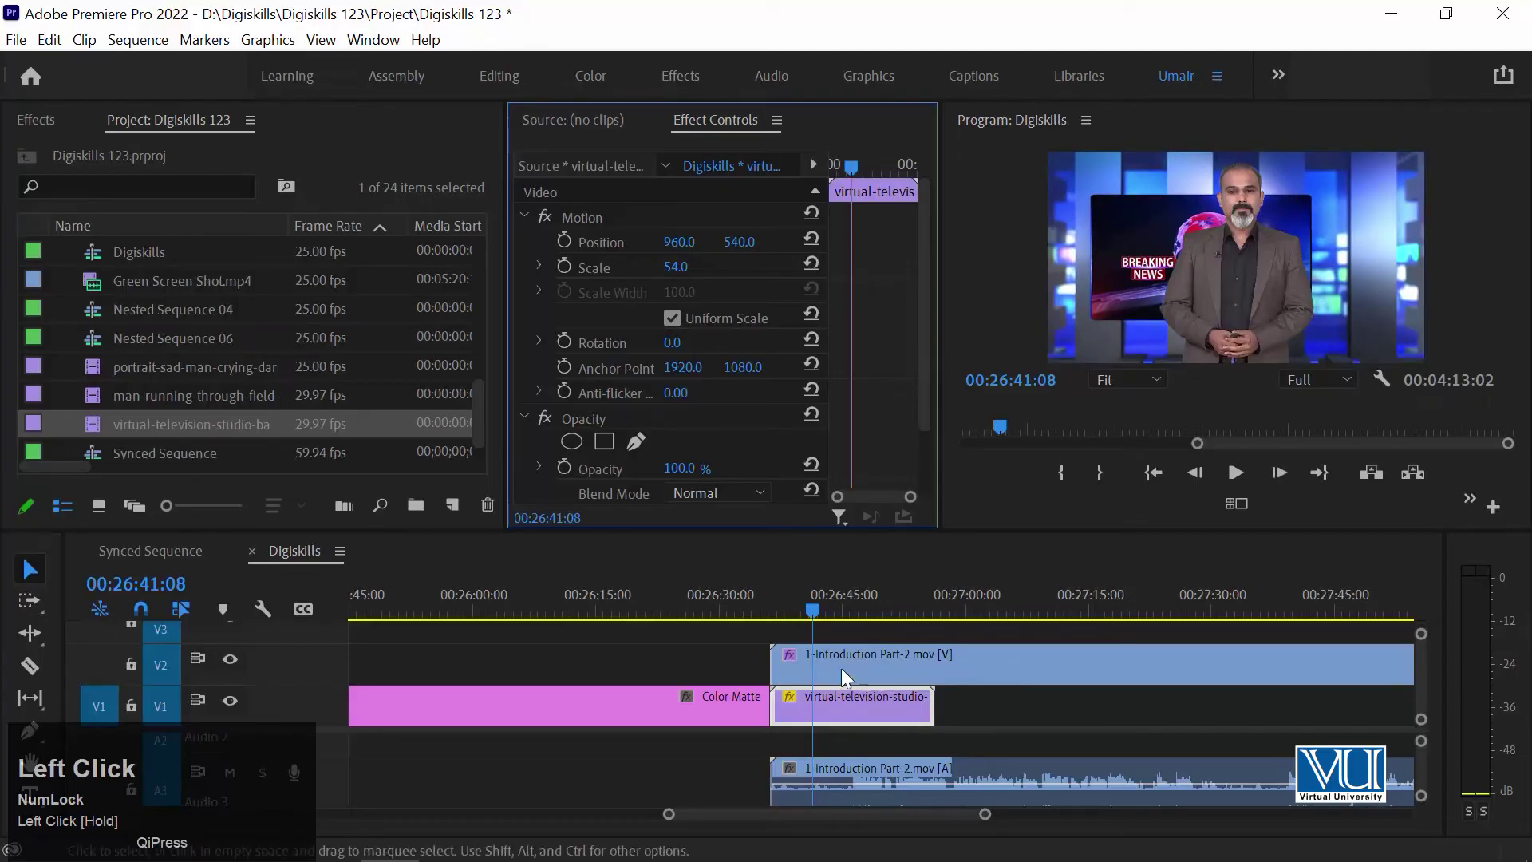
click(798, 662)
drag(679, 242, 286, 241)
- Try a Scale of 77 and a horizontal Position of 1472 for the studio background, and play the composite
click(867, 720)
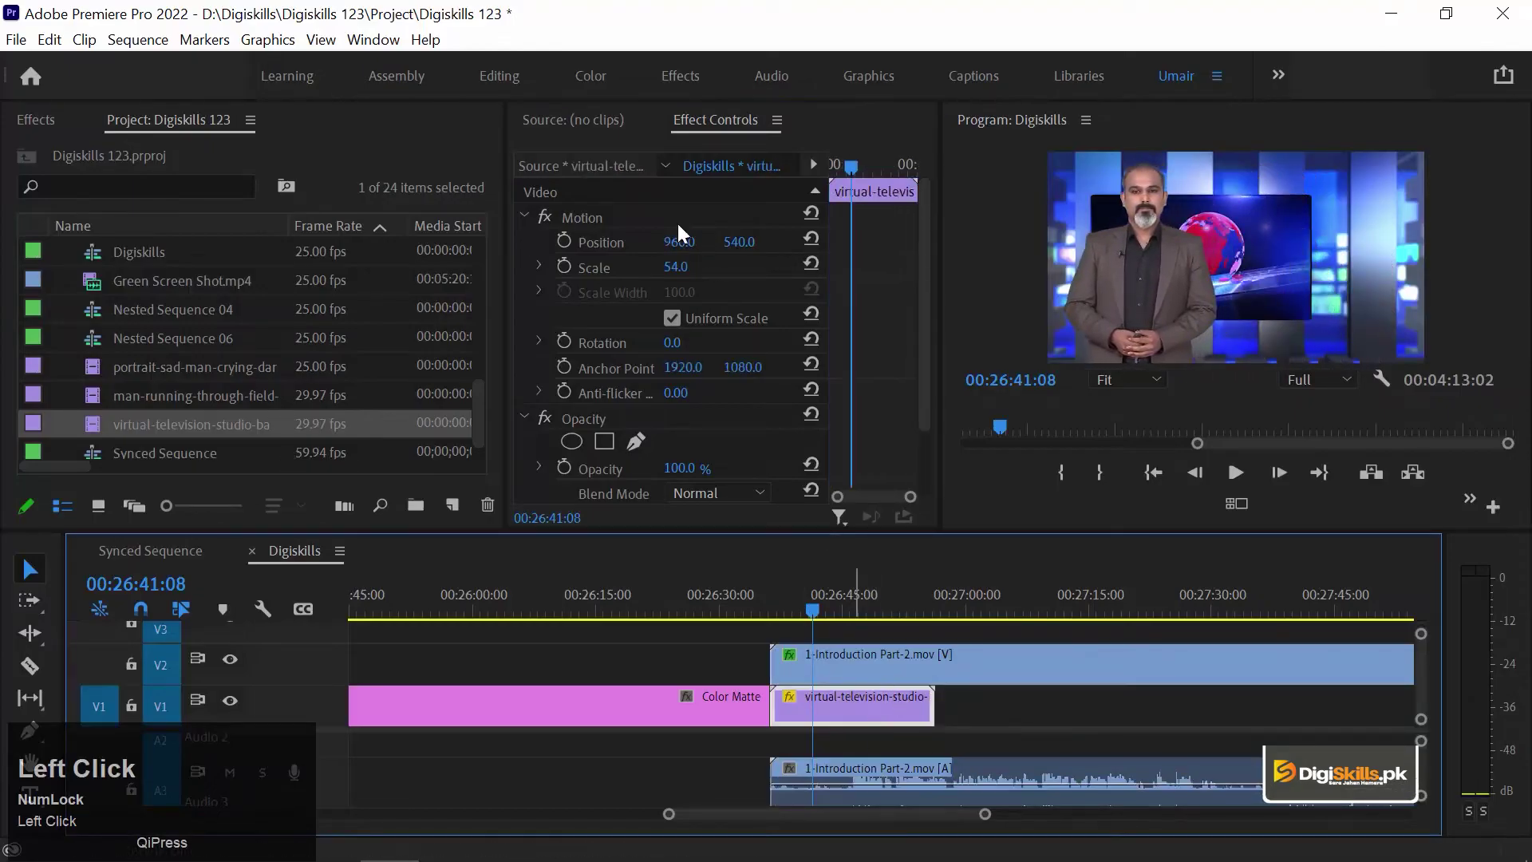
drag(680, 274, 878, 242)
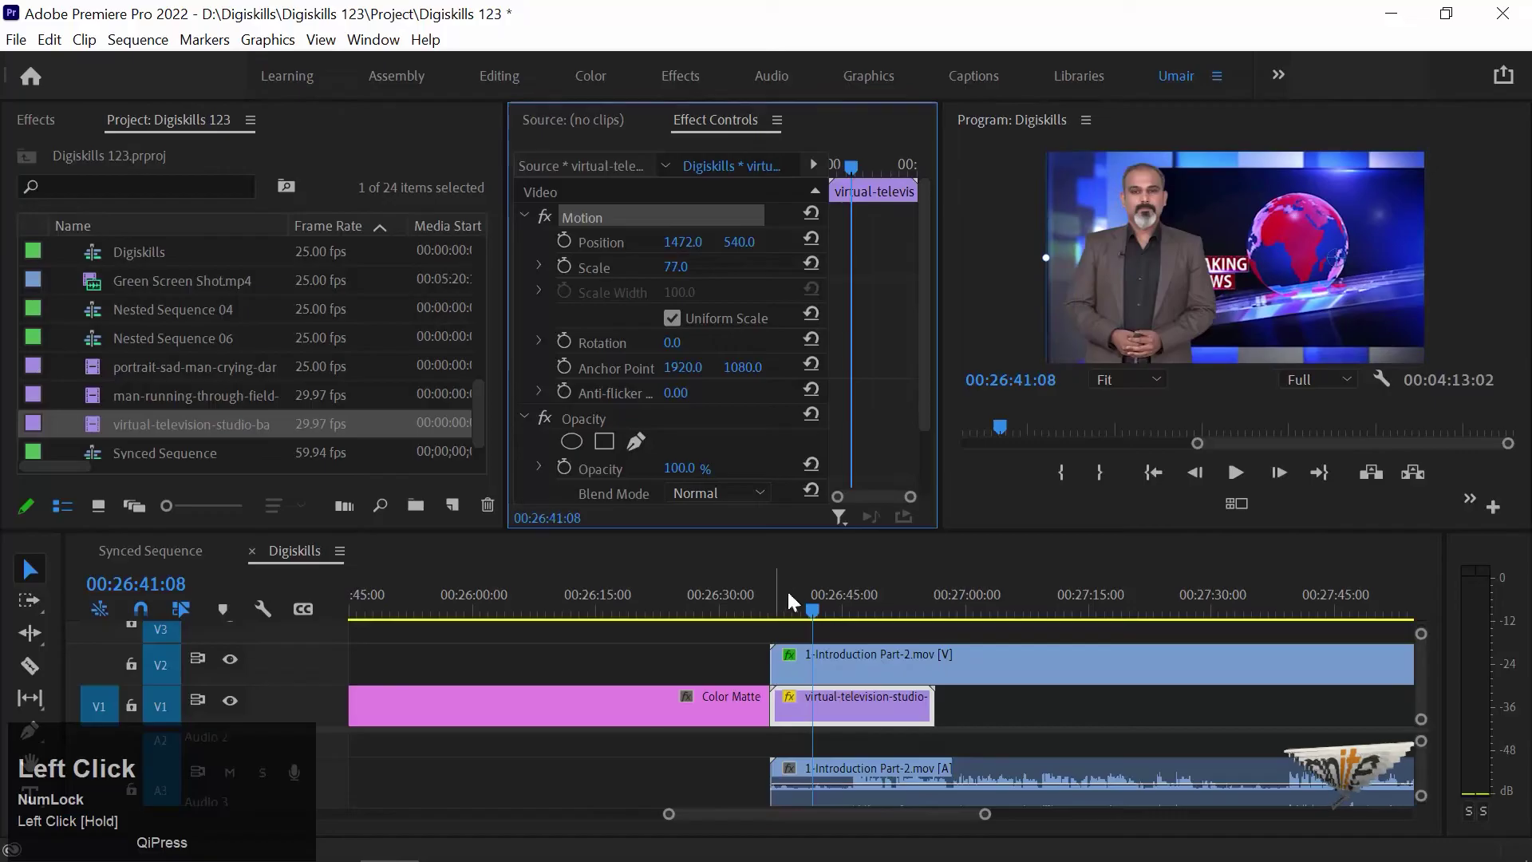
key(space)
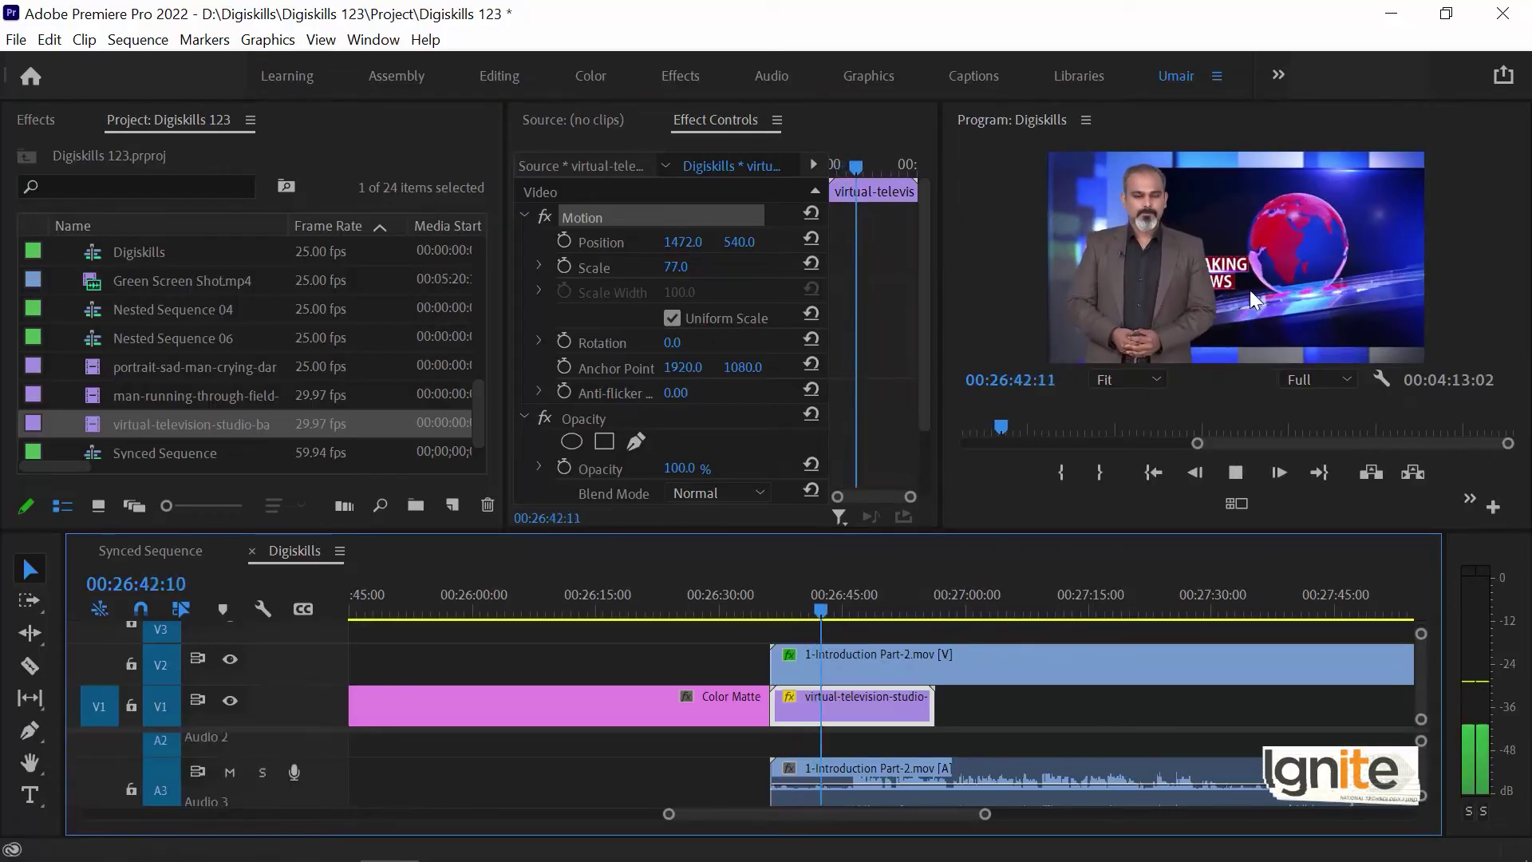
key(space)
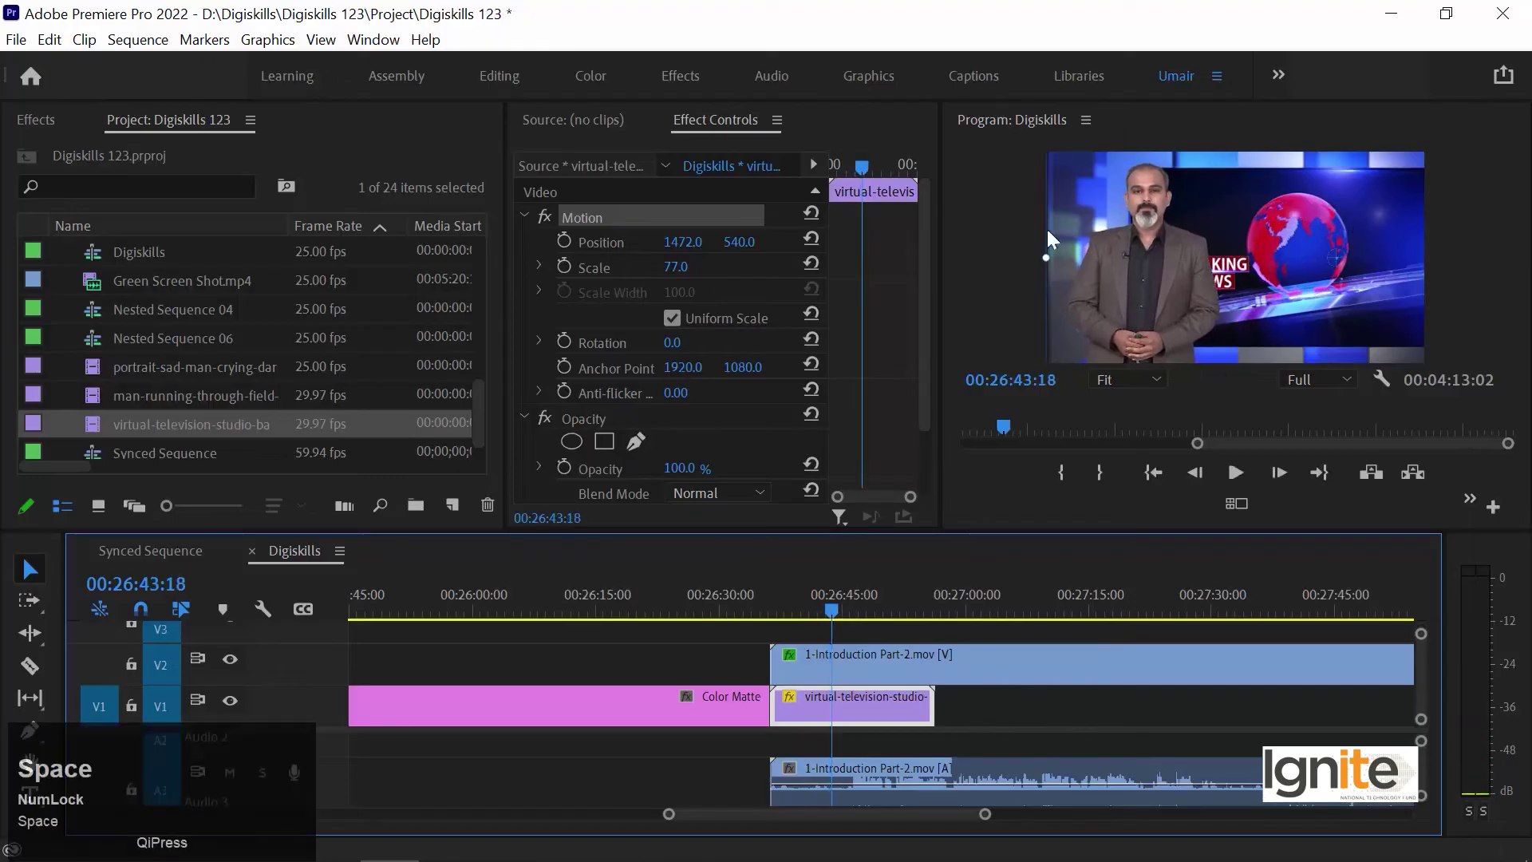
- Reset the studio background's Motion settings and set its Scale to 50
click(811, 253)
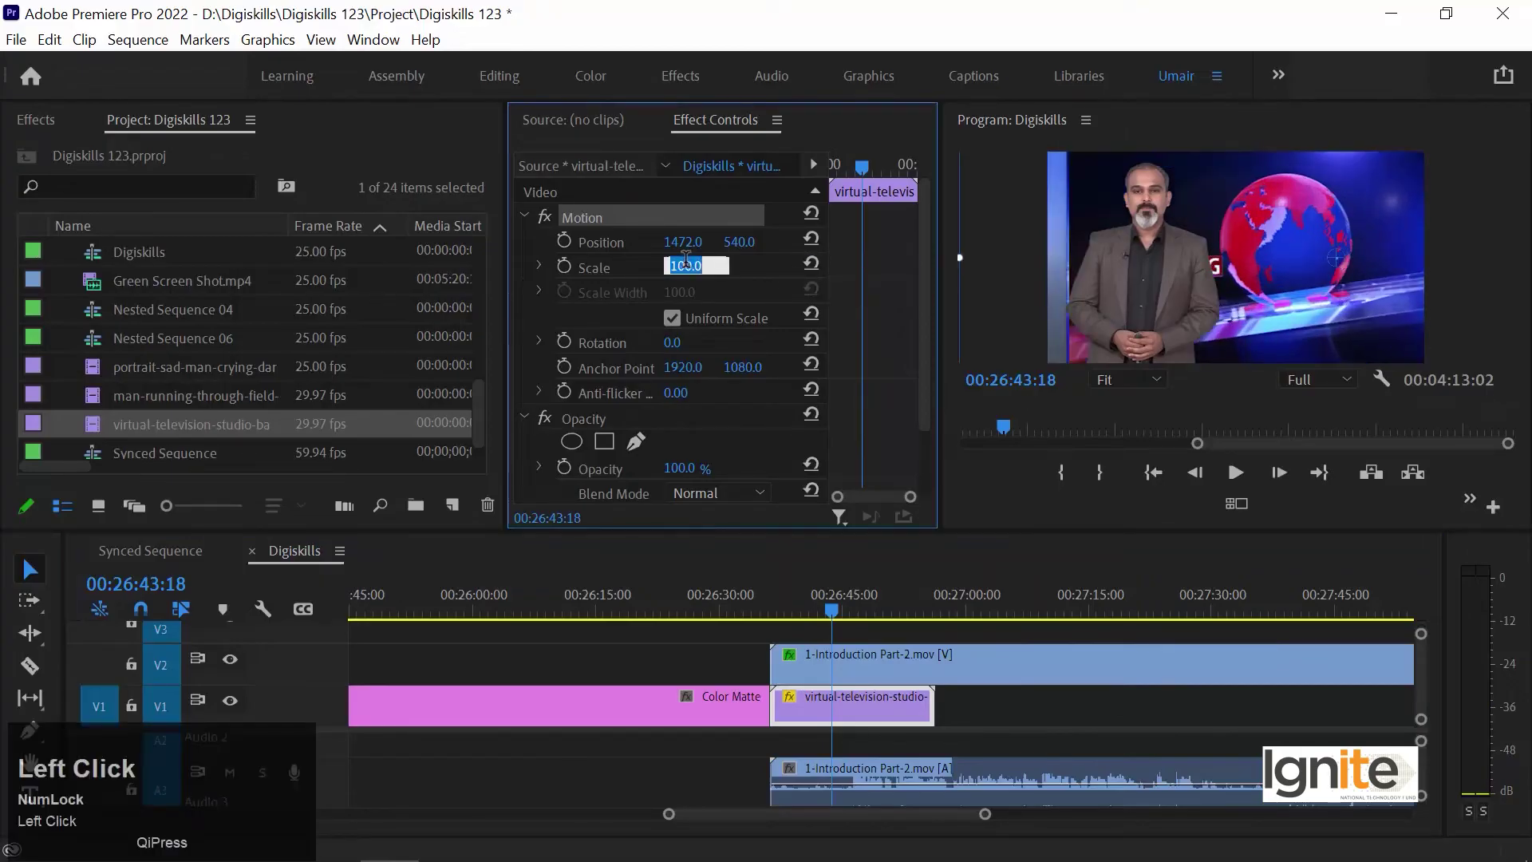
click(685, 260)
text(50)
key(Return)
click(811, 213)
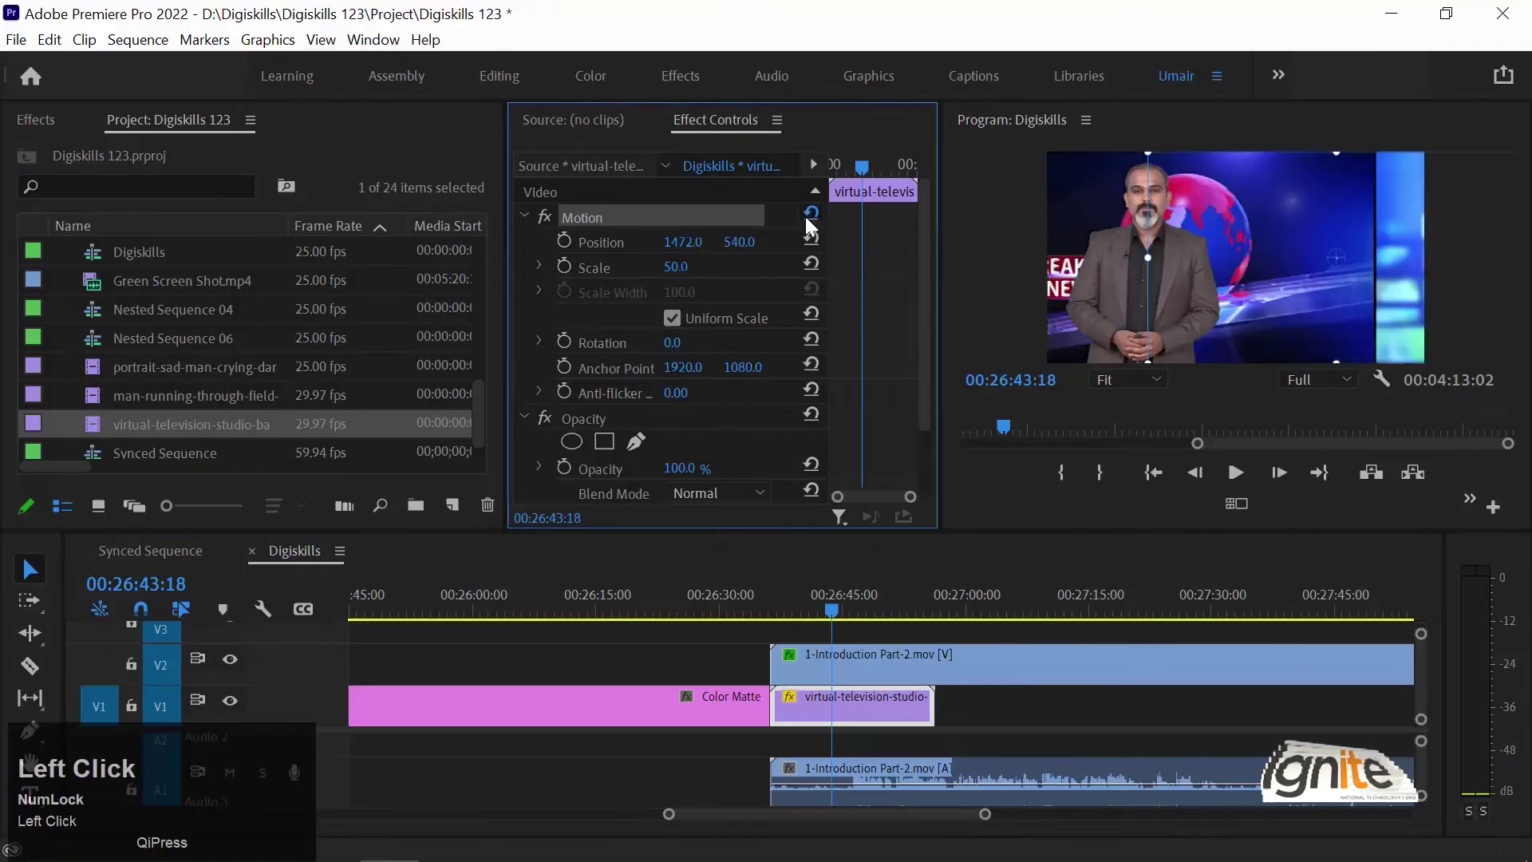
click(679, 267)
text(50)
key(Return)
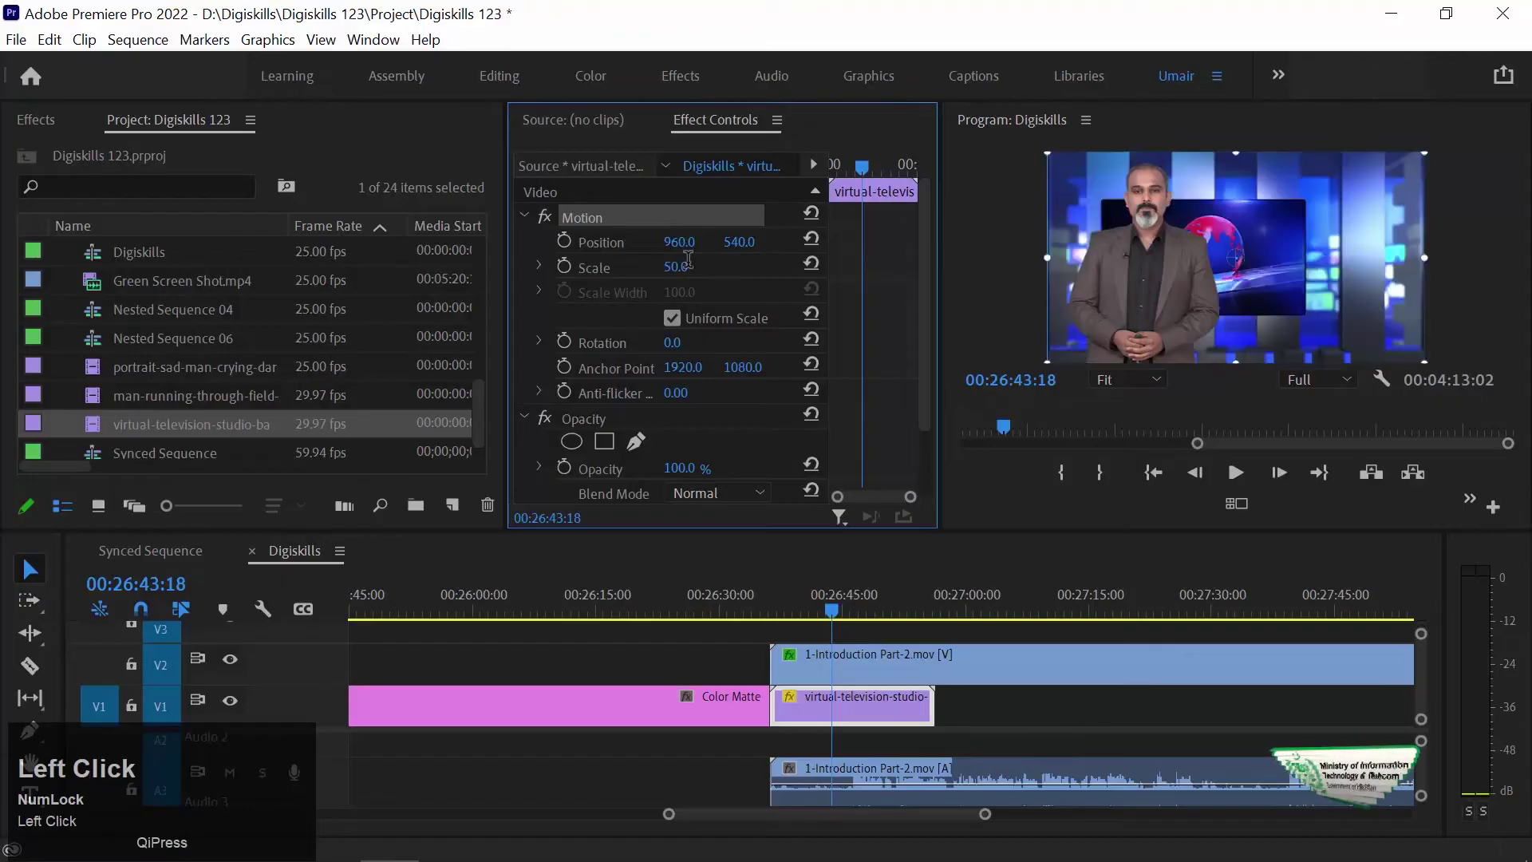
- Try placing 1-Introduction Part-2.mov at Position 1433, 603 with a Scale of 89
click(860, 671)
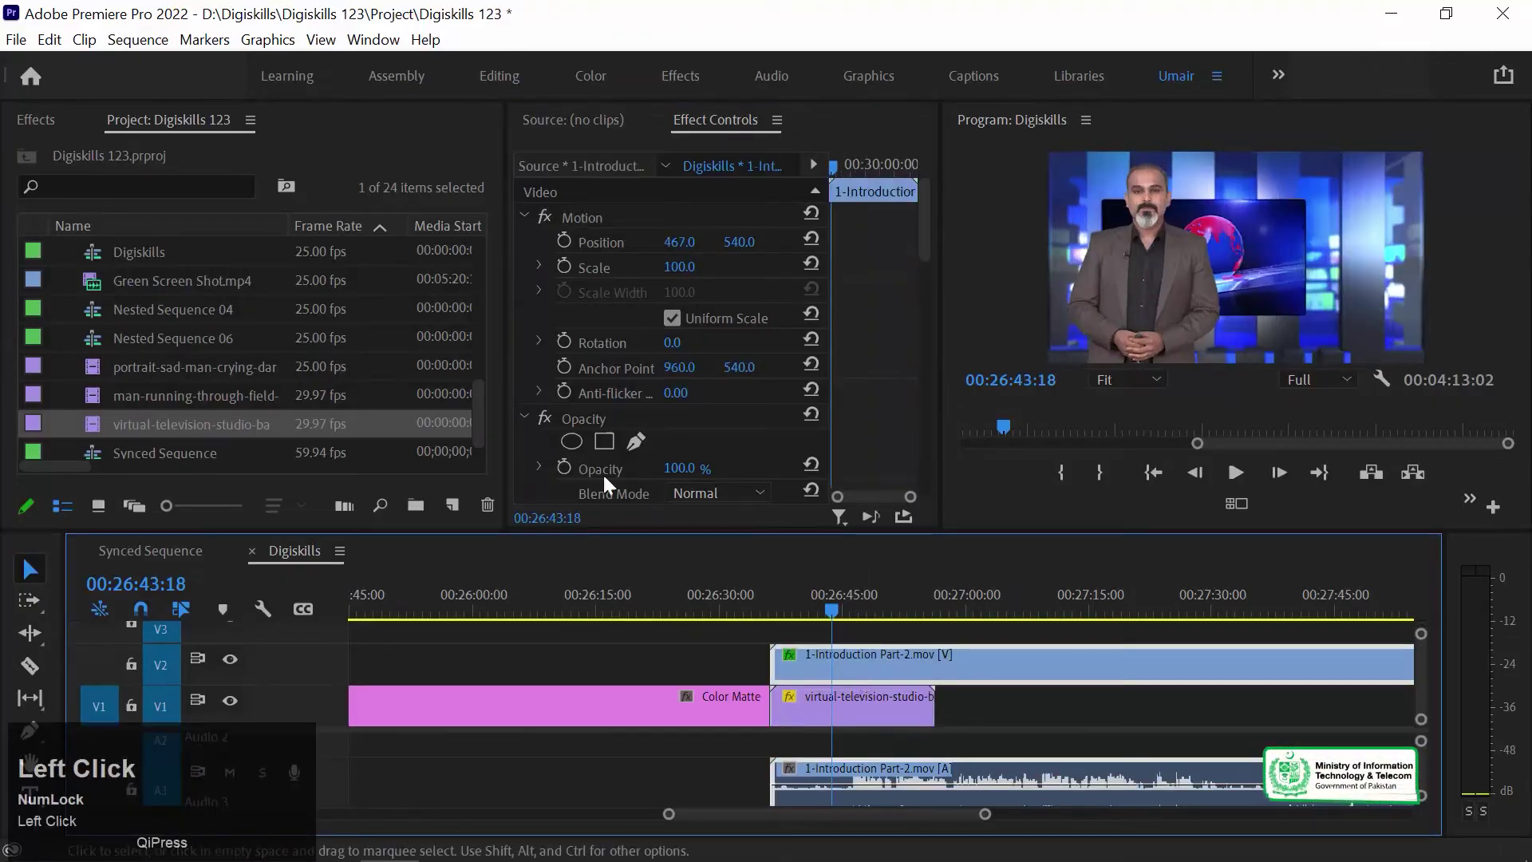
drag(674, 241, 1045, 242)
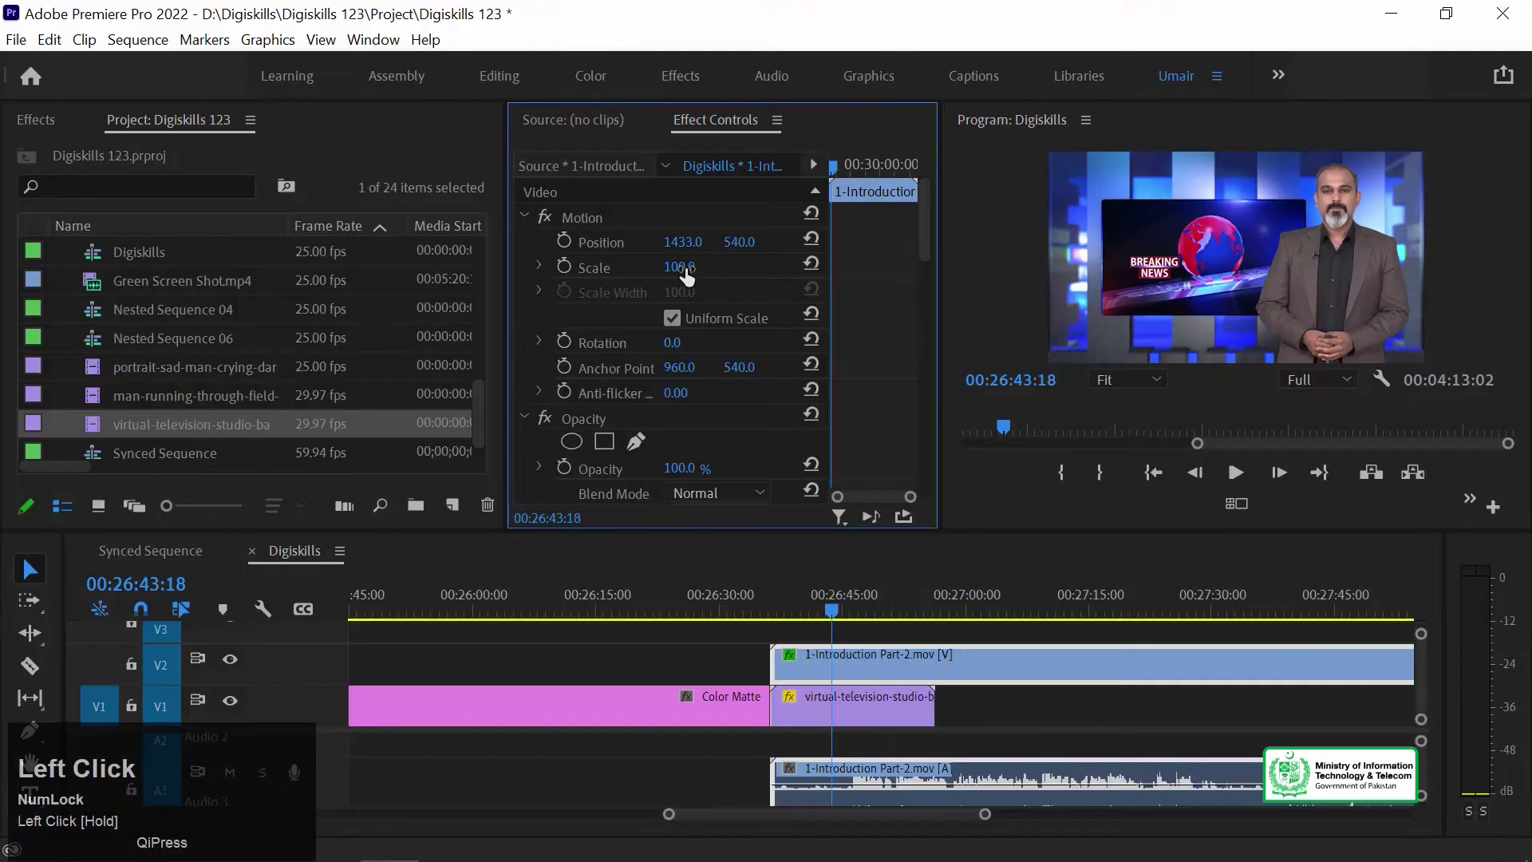
drag(675, 267, 878, 260)
drag(750, 248, 827, 248)
drag(675, 267, 718, 267)
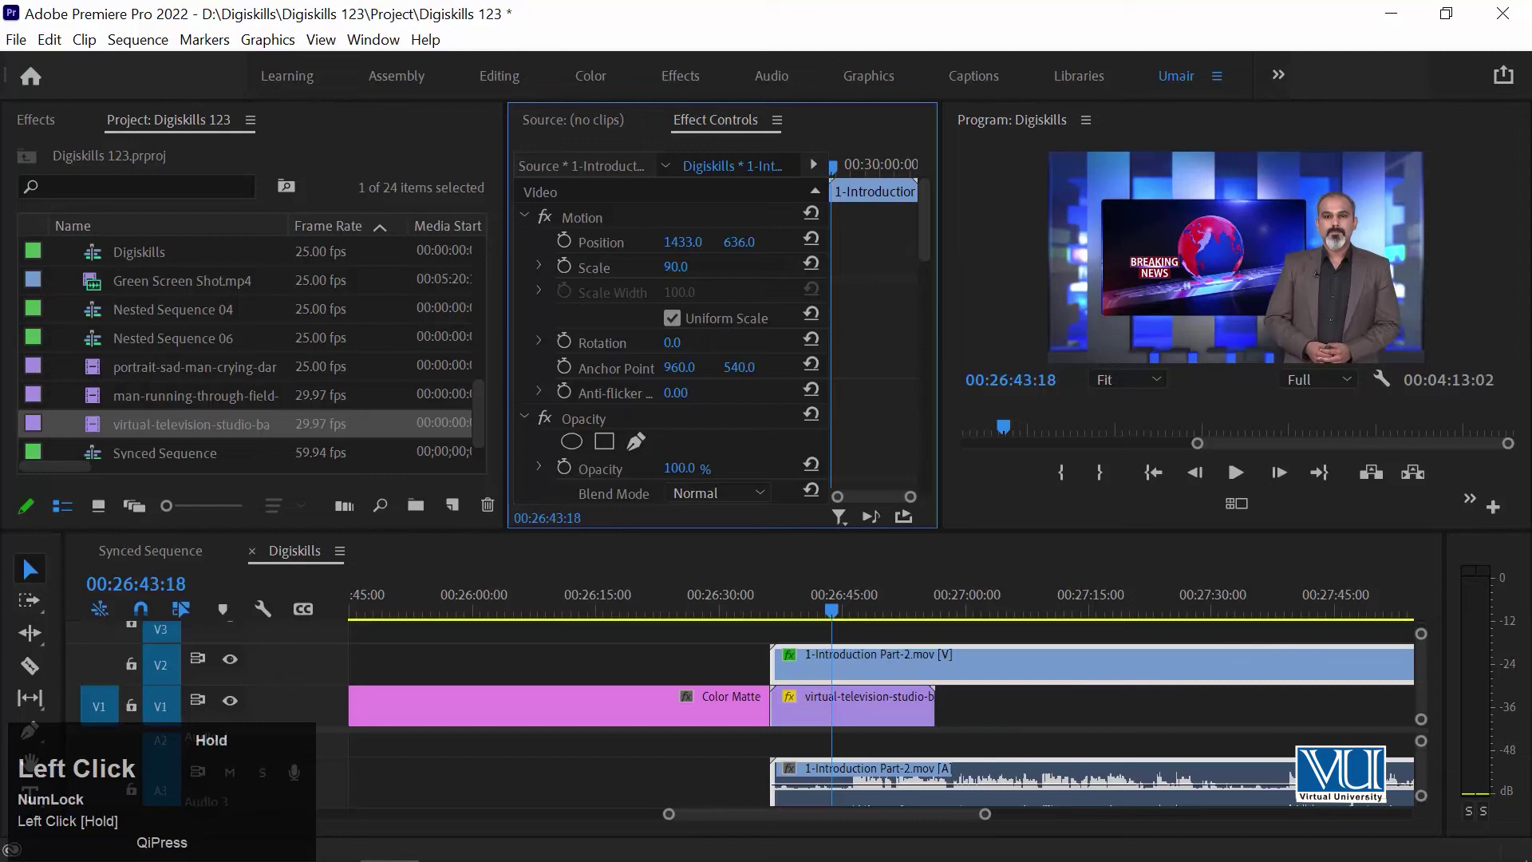
drag(739, 242, 721, 242)
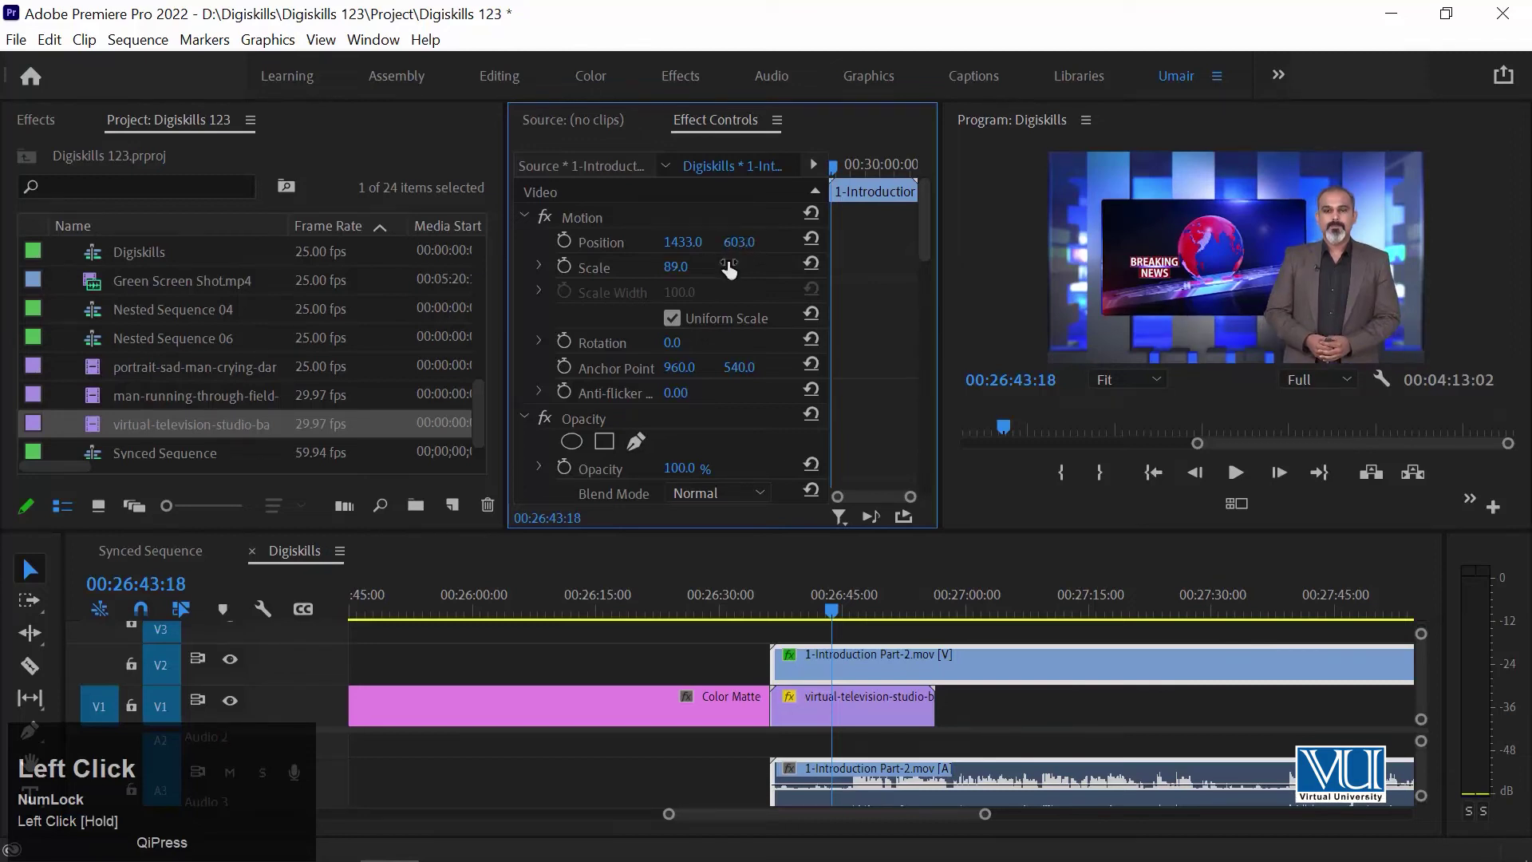
- Reset the Scale and Position of 1-Introduction Part-2.mov and set its horizontal Position to 1438
click(809, 264)
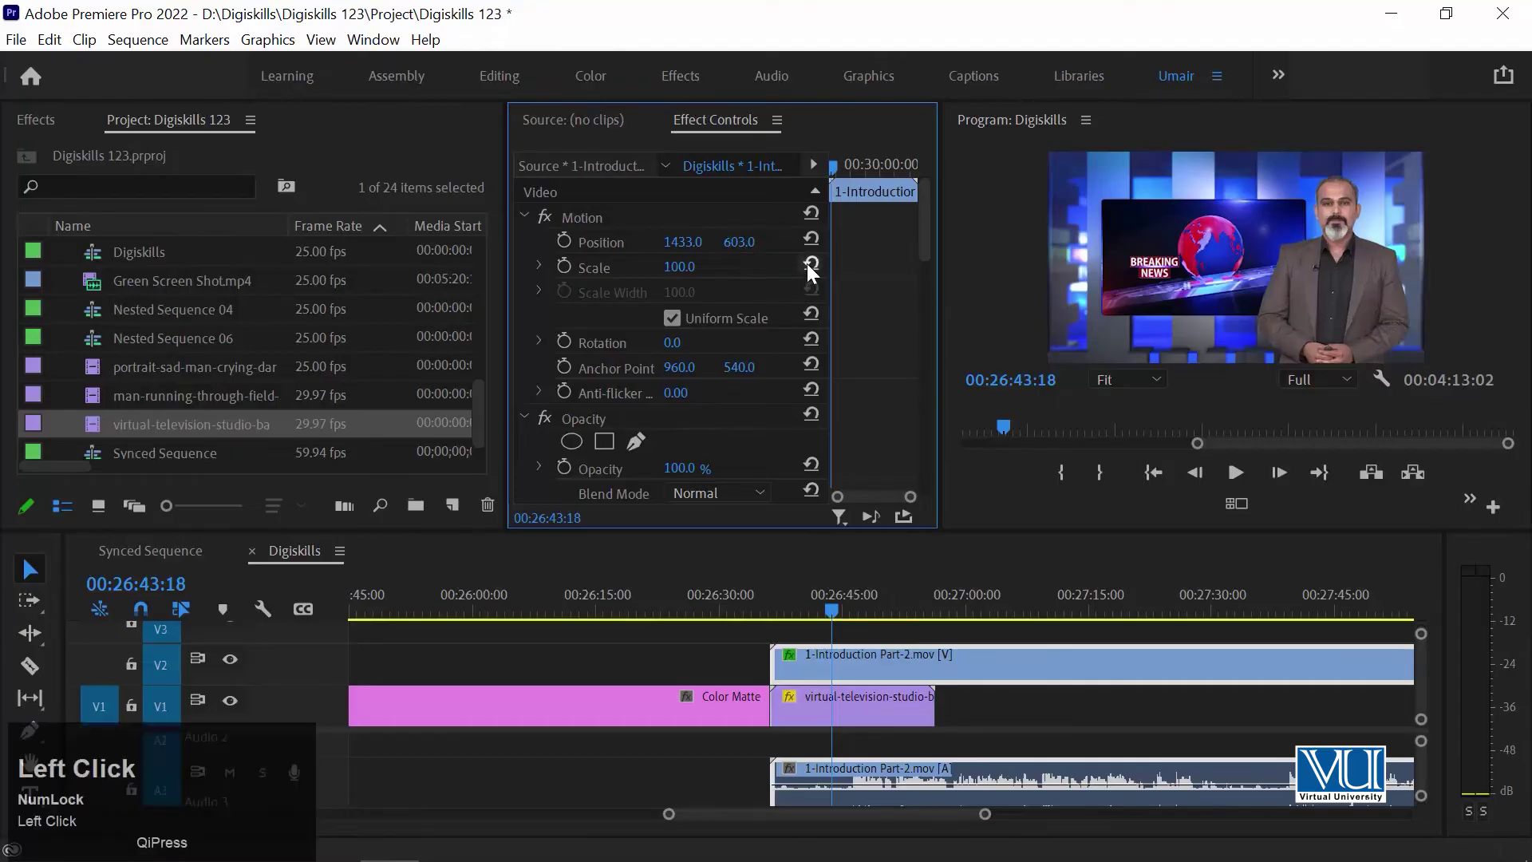
click(810, 239)
drag(683, 242, 1063, 242)
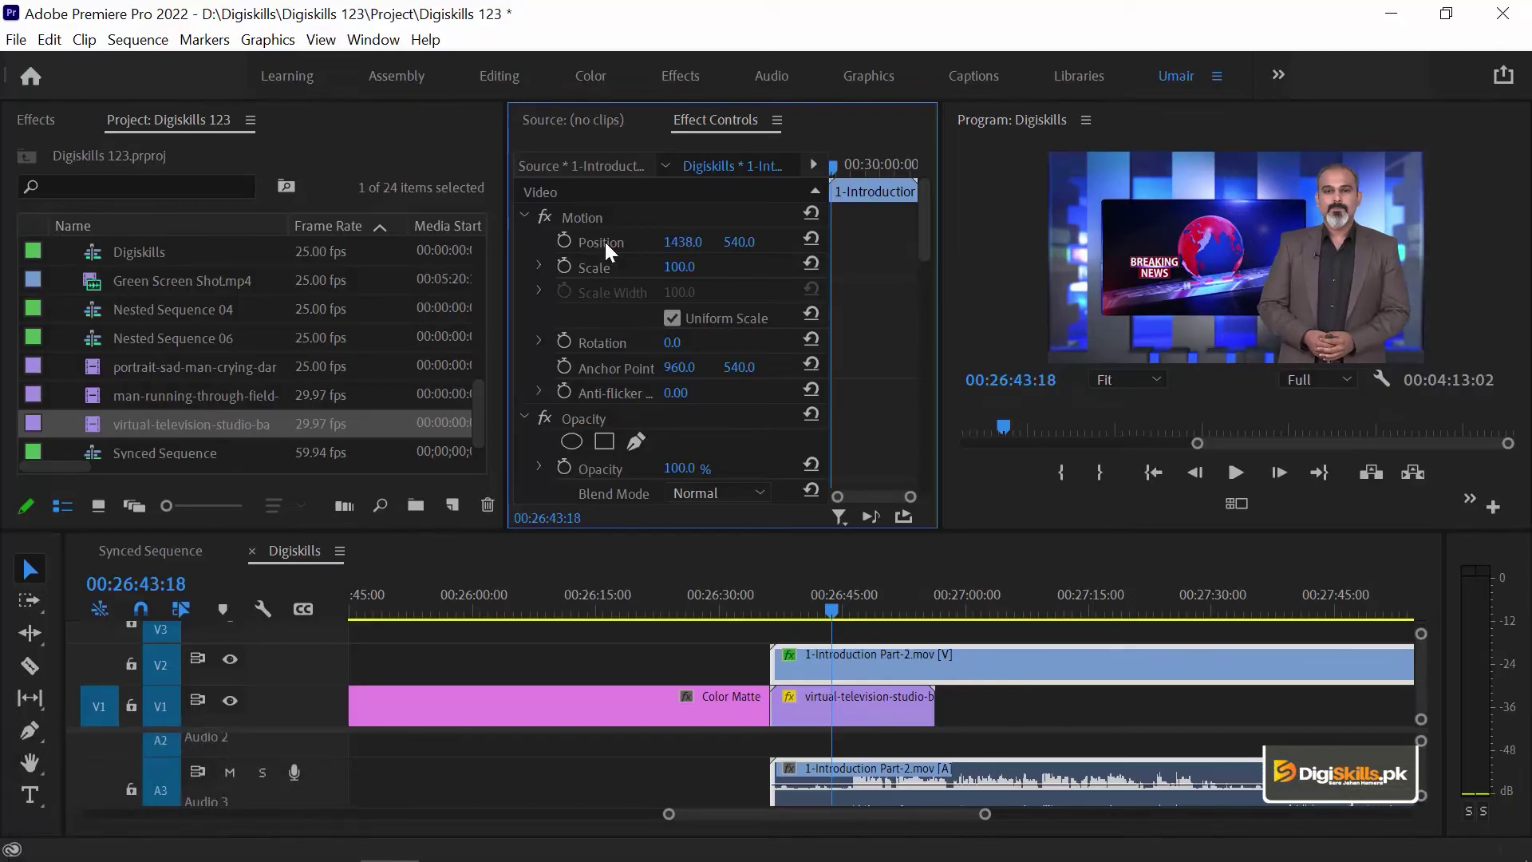
- Scrub through the composited studio shot and save the project
drag(855, 611, 860, 613)
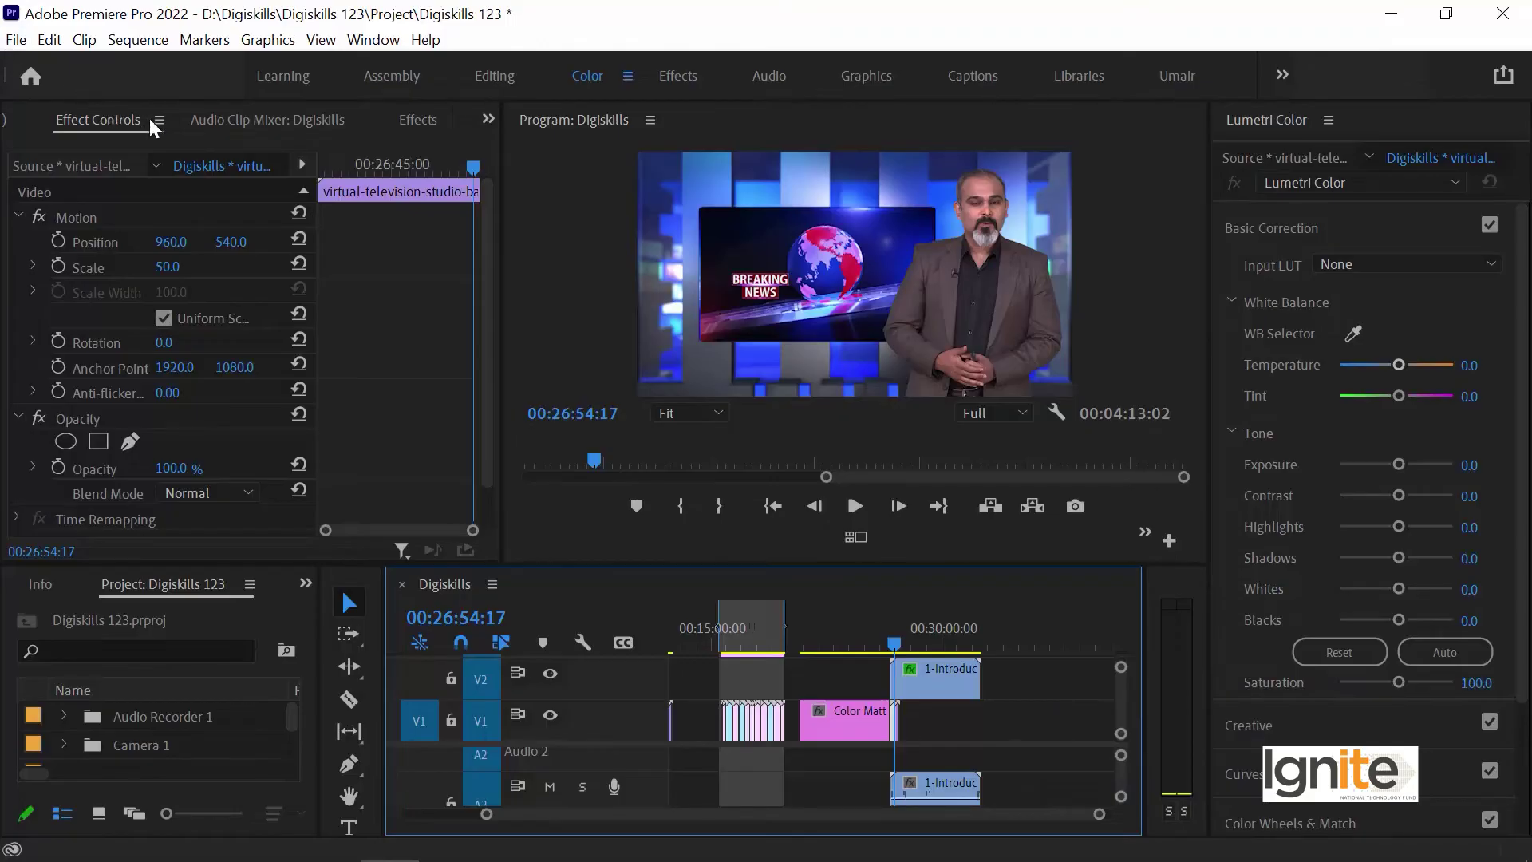
key(ctrl+s)
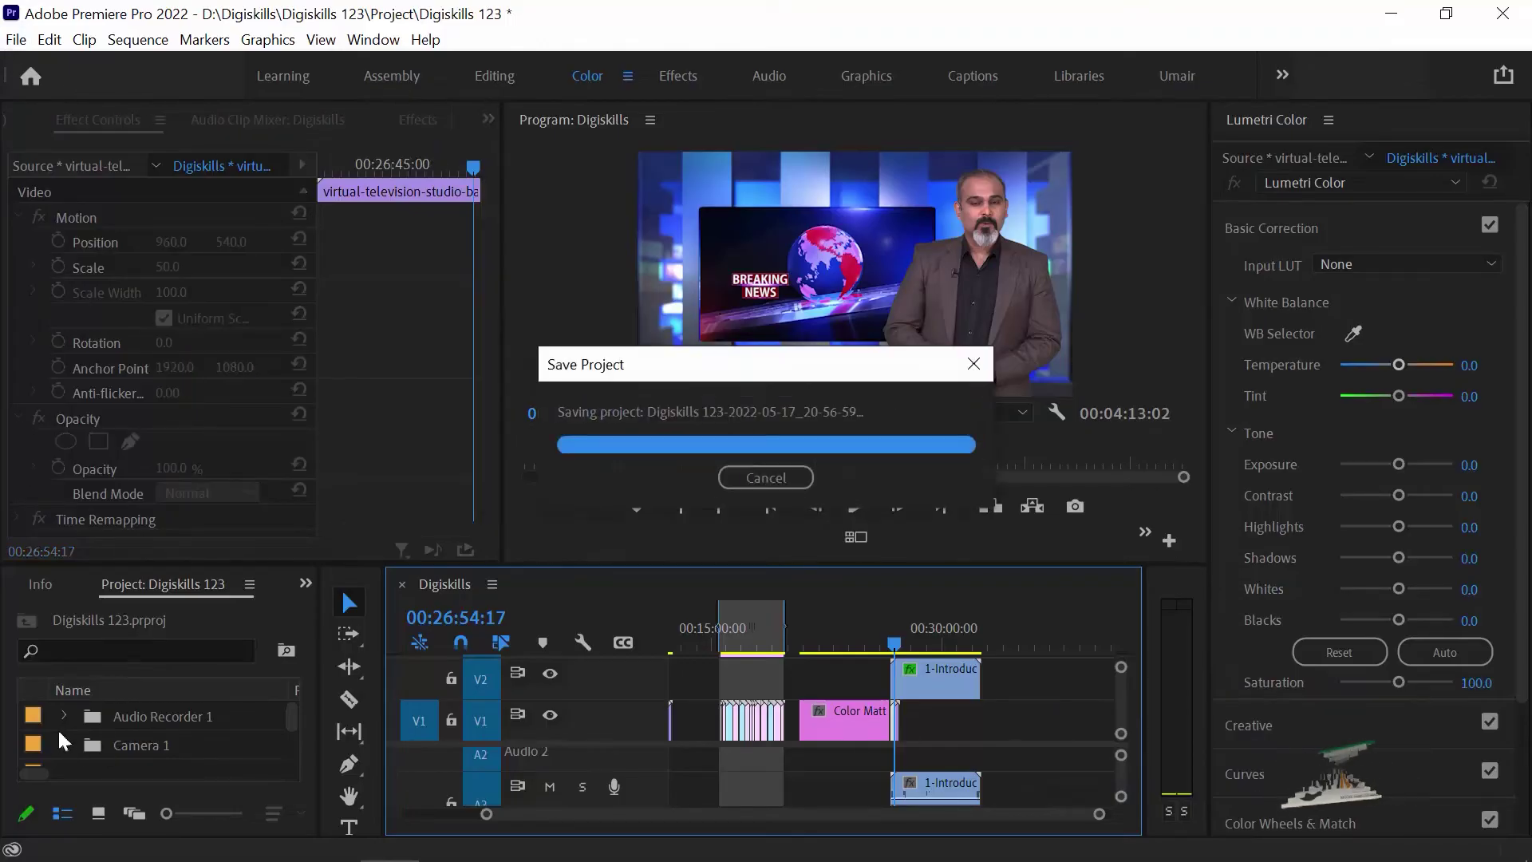
- Import the woman-using-laptop-with-green-chroma-key-screen clip from the Video folder
double_click(51, 729)
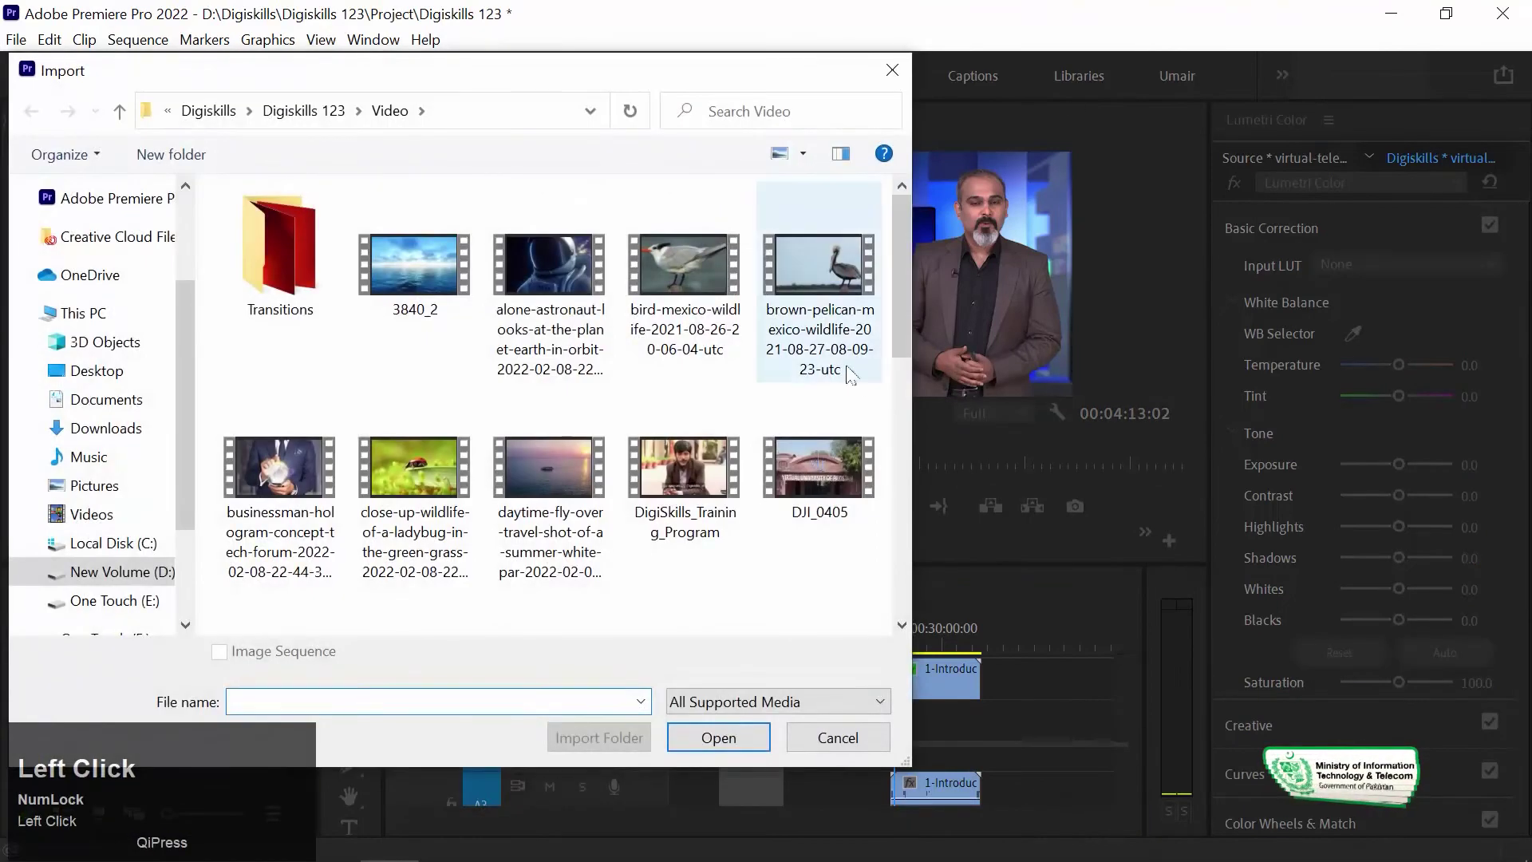
drag(903, 312, 894, 533)
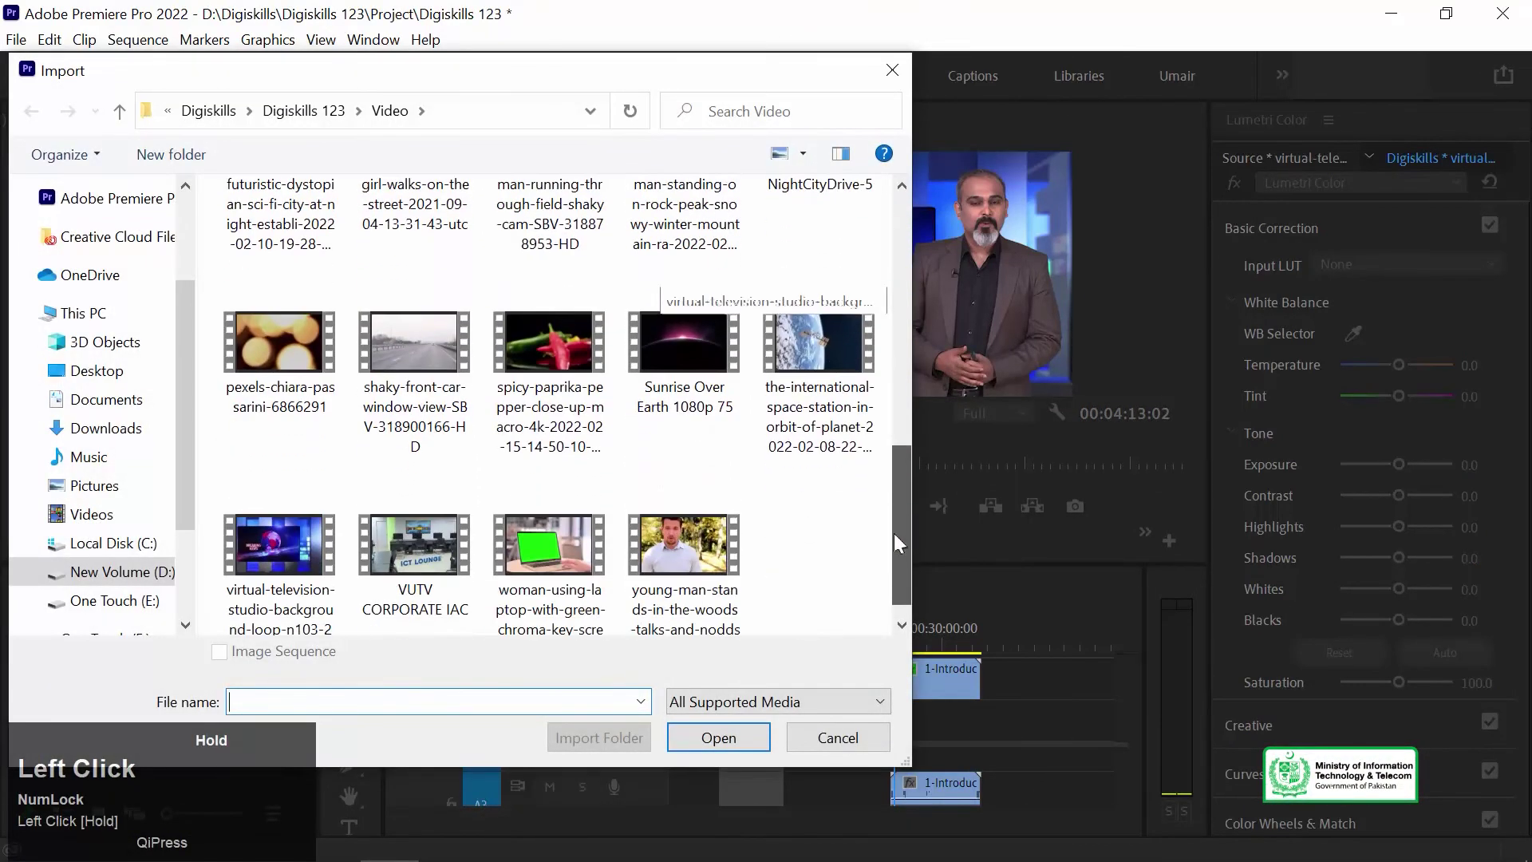
click(540, 541)
click(691, 733)
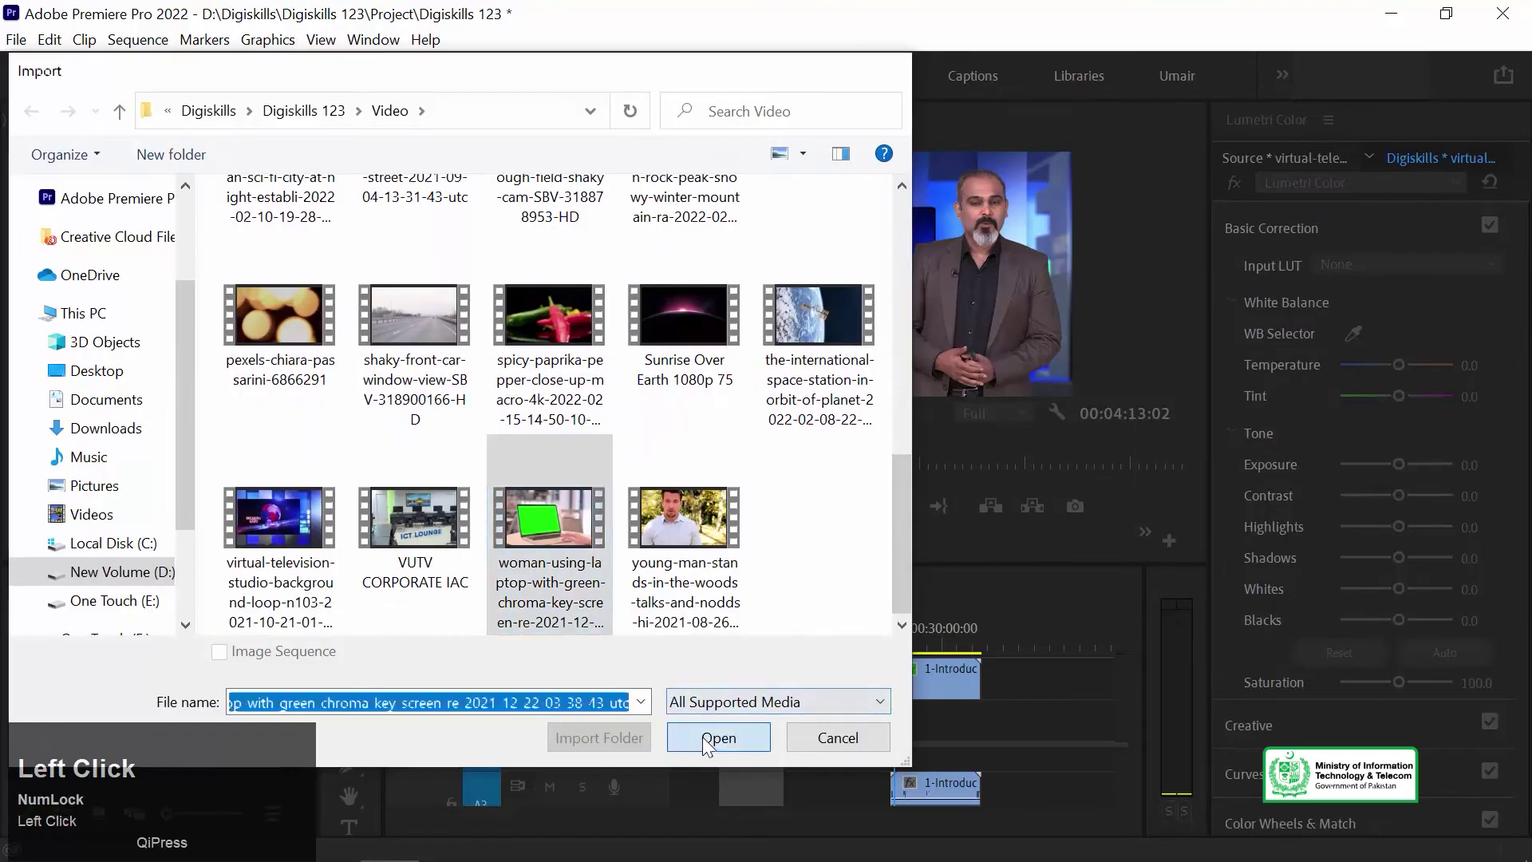
- Place the woman-using-laptop clip on track V1 after the existing timeline clips
scroll(207, 743, down, 2)
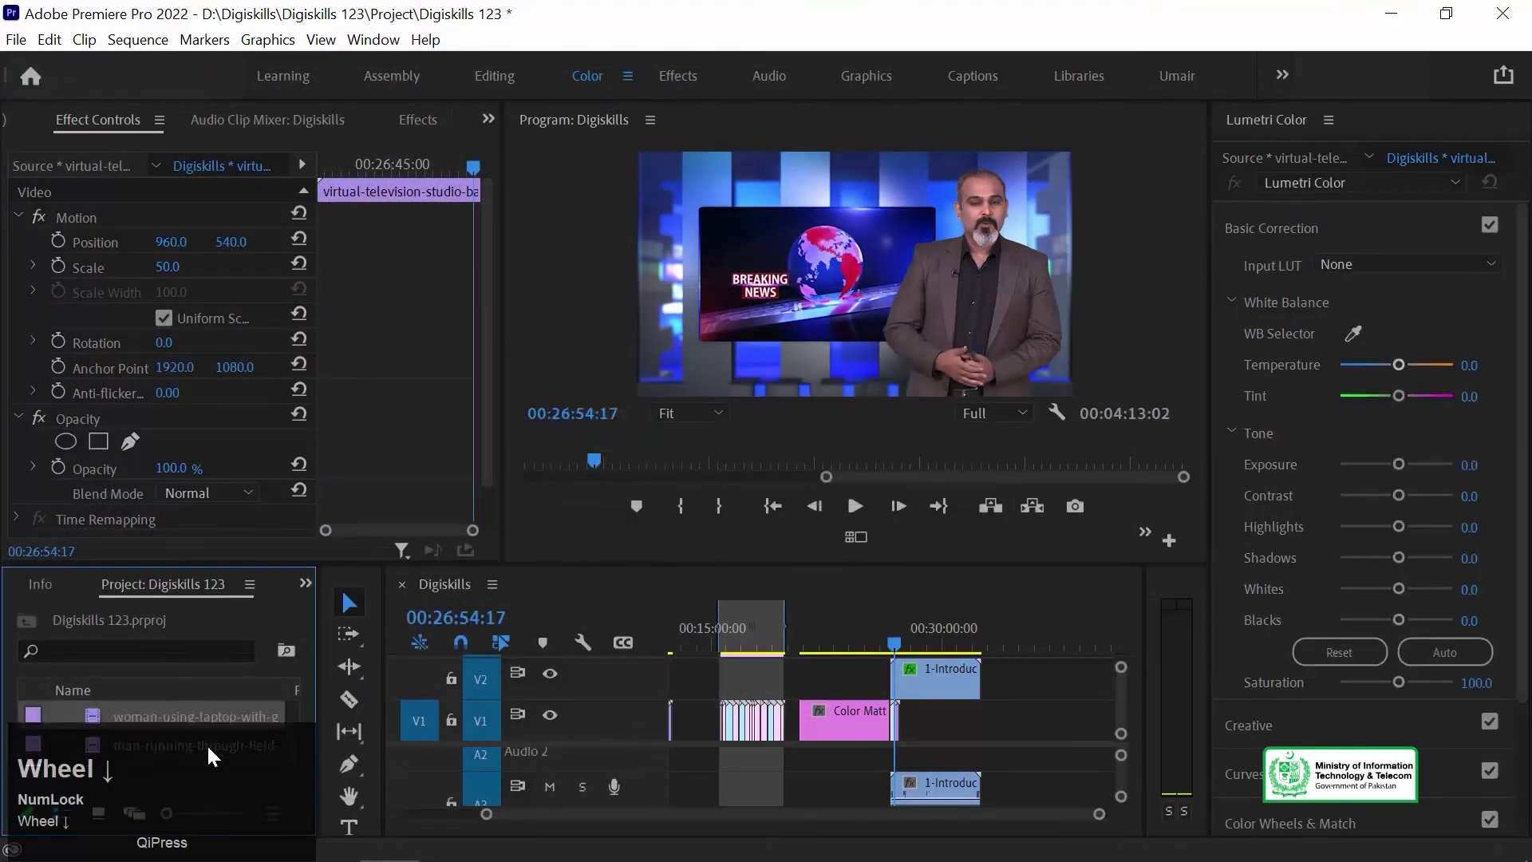
scroll(185, 748, up, 1)
drag(92, 709, 1029, 718)
click(1012, 630)
key(equal)
key(equal)
key(equal)
key(equal)
- Play the woman-using-laptop clip from its start to review the green laptop screen
click(884, 637)
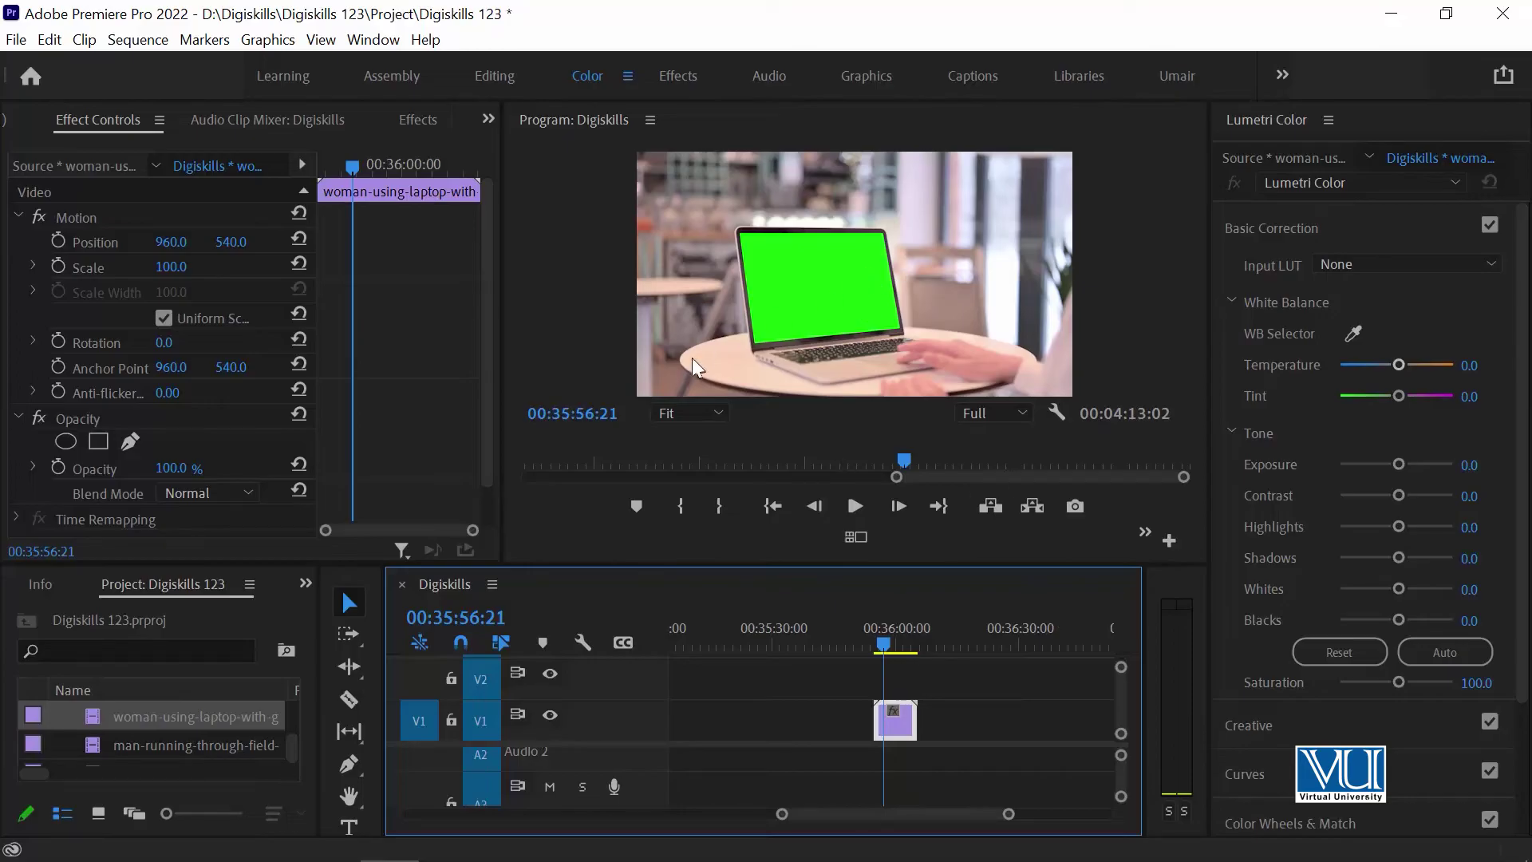
click(876, 630)
key(space)
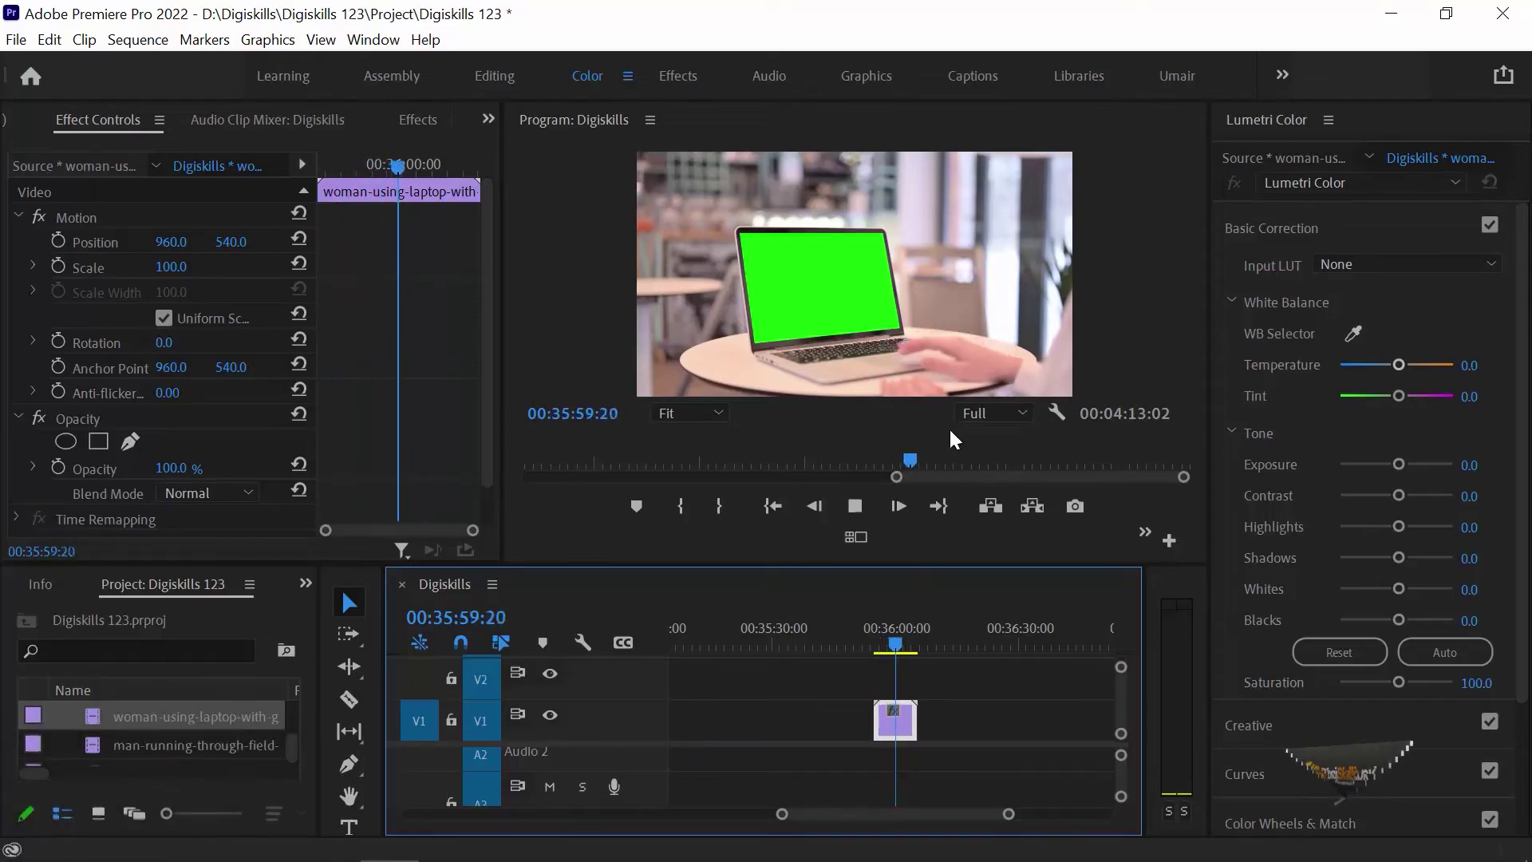
key(space)
- Cut the guests-bring-sparklers clip from the earlier V1 footage and paste it on V1 after the laptop clip
key(minus)
key(minus)
key(minus)
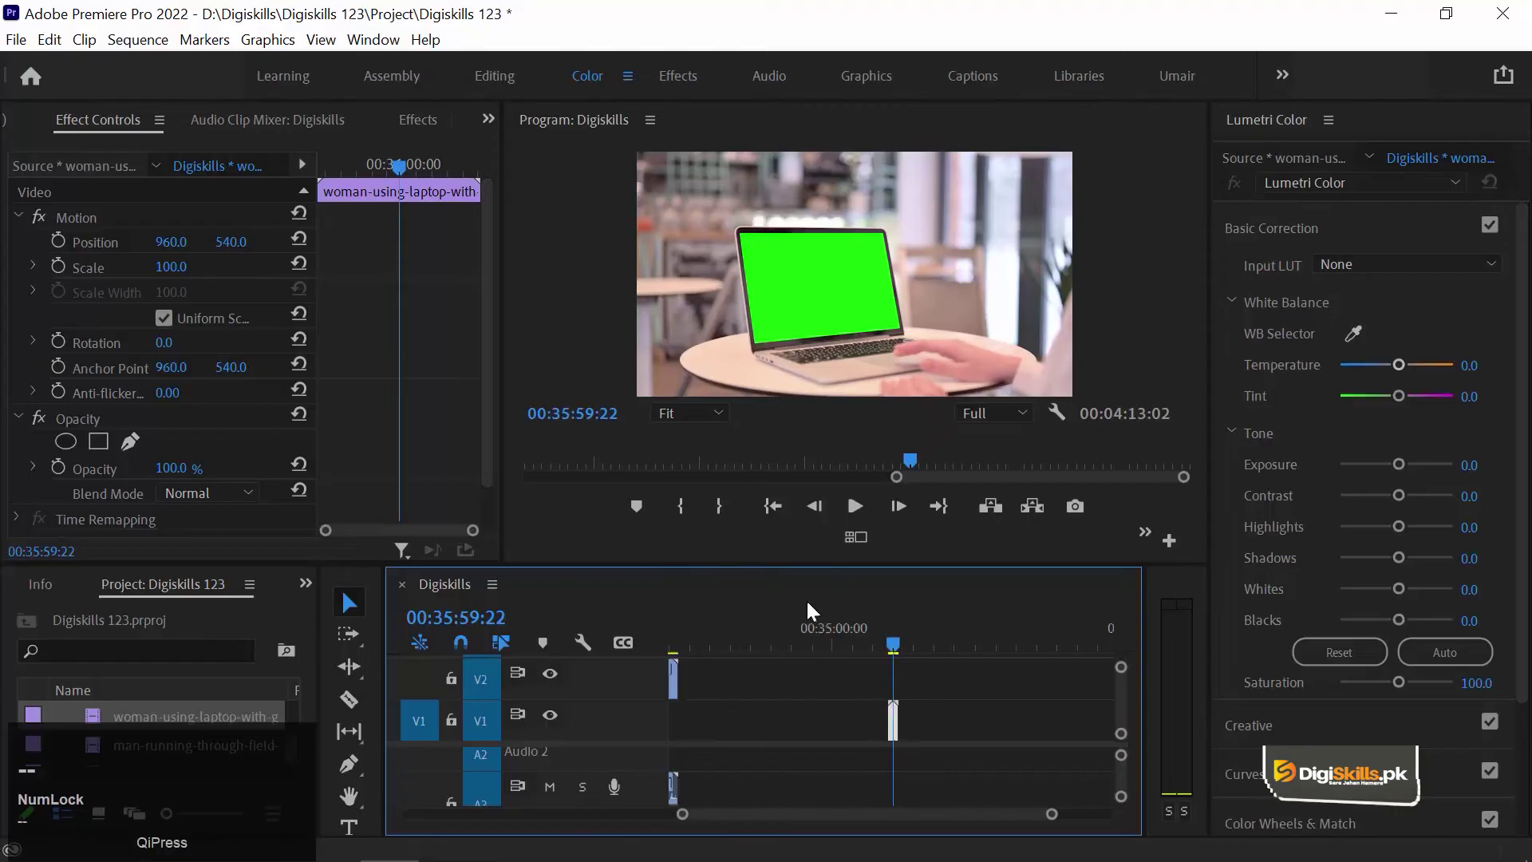
key(minus)
key(minus)
click(847, 638)
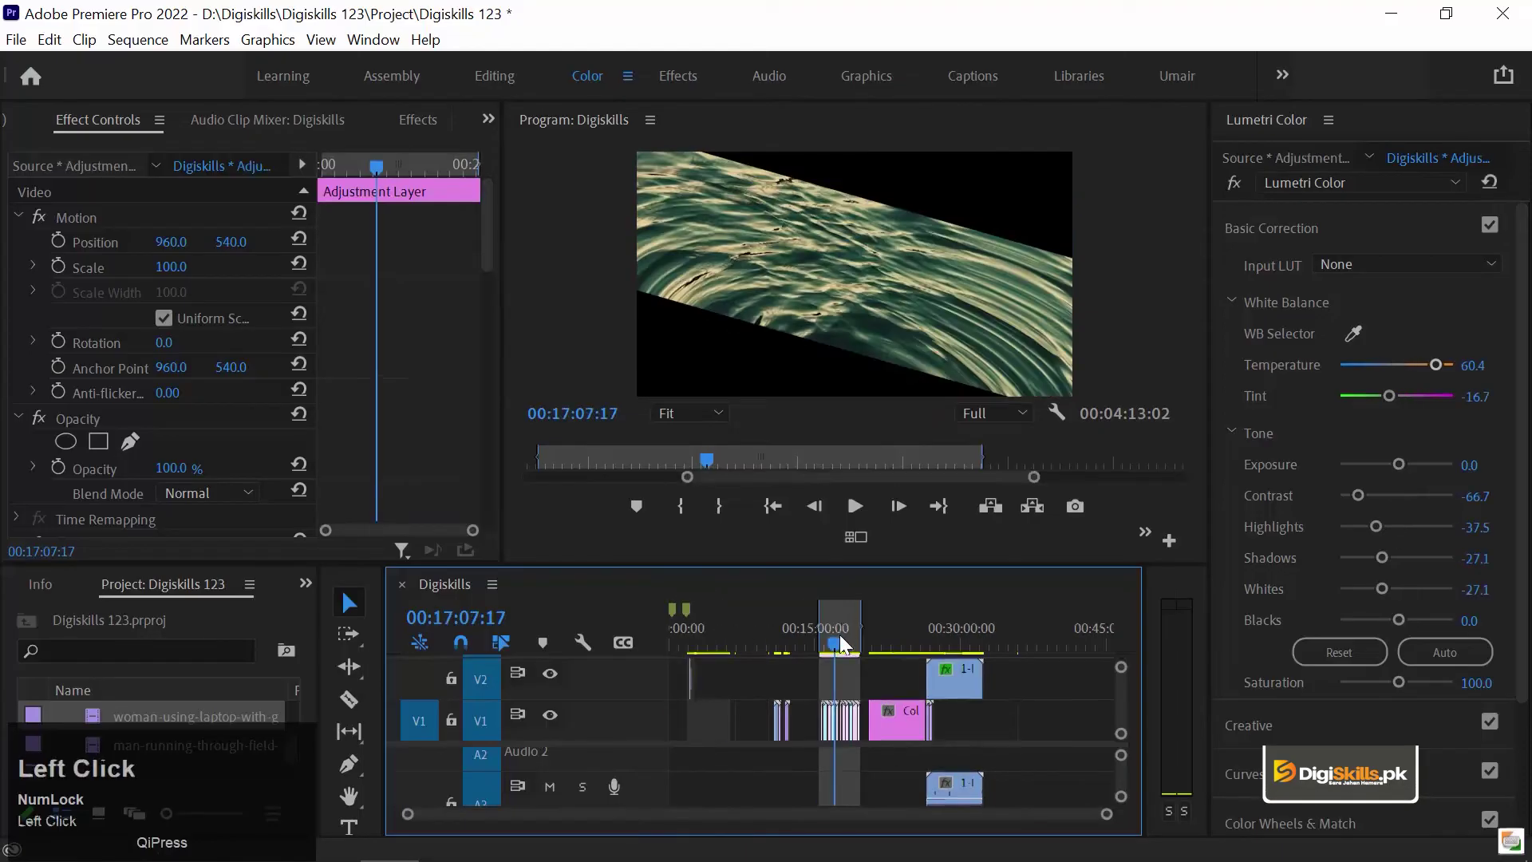
key(equal)
key(equal)
key(equal)
key(equal)
key(equal)
scroll(932, 710, down, 3)
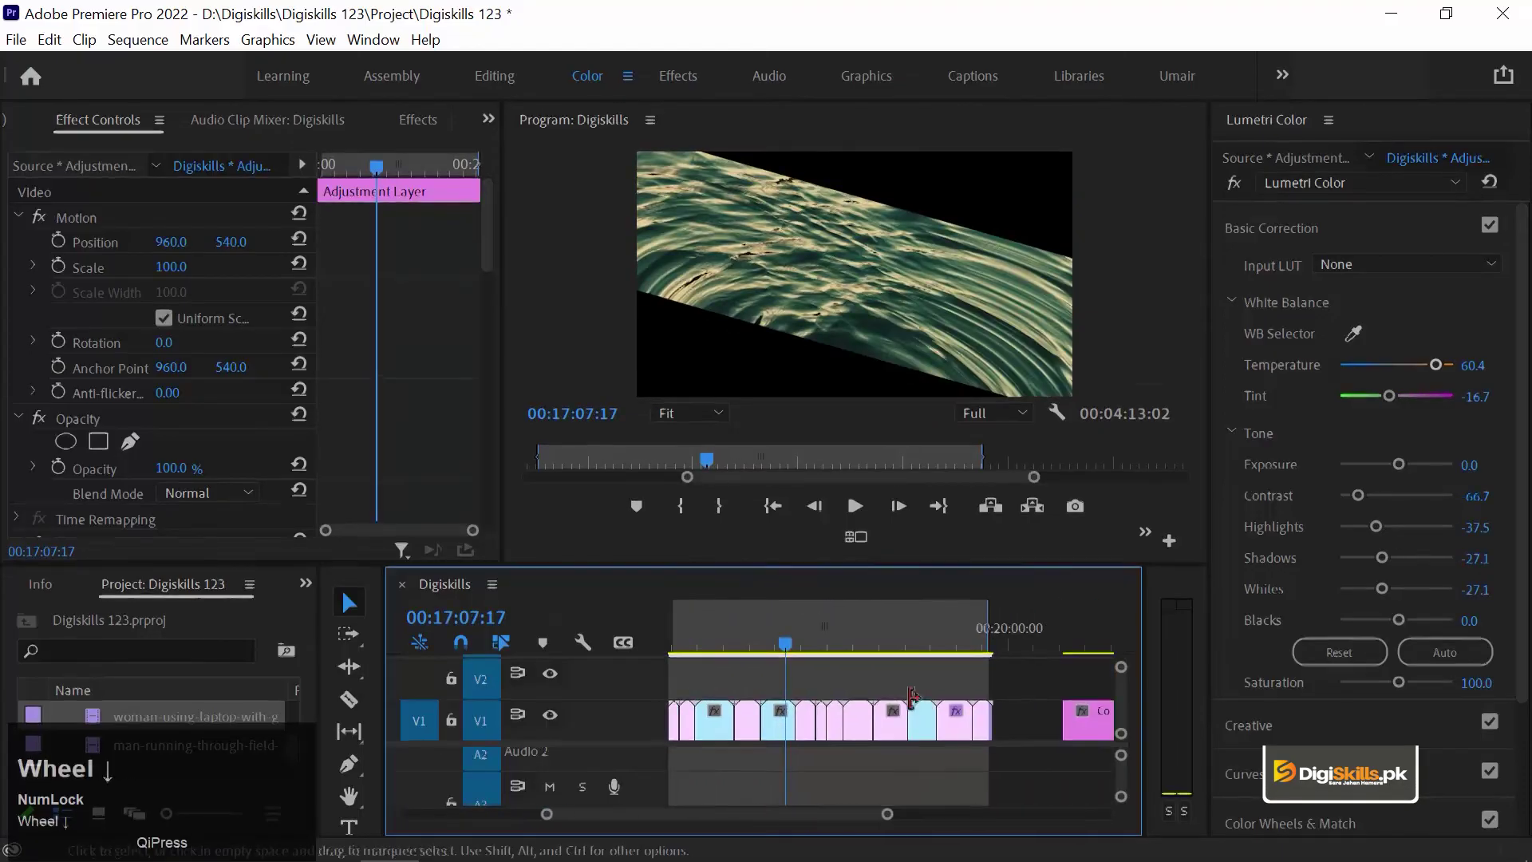
click(976, 724)
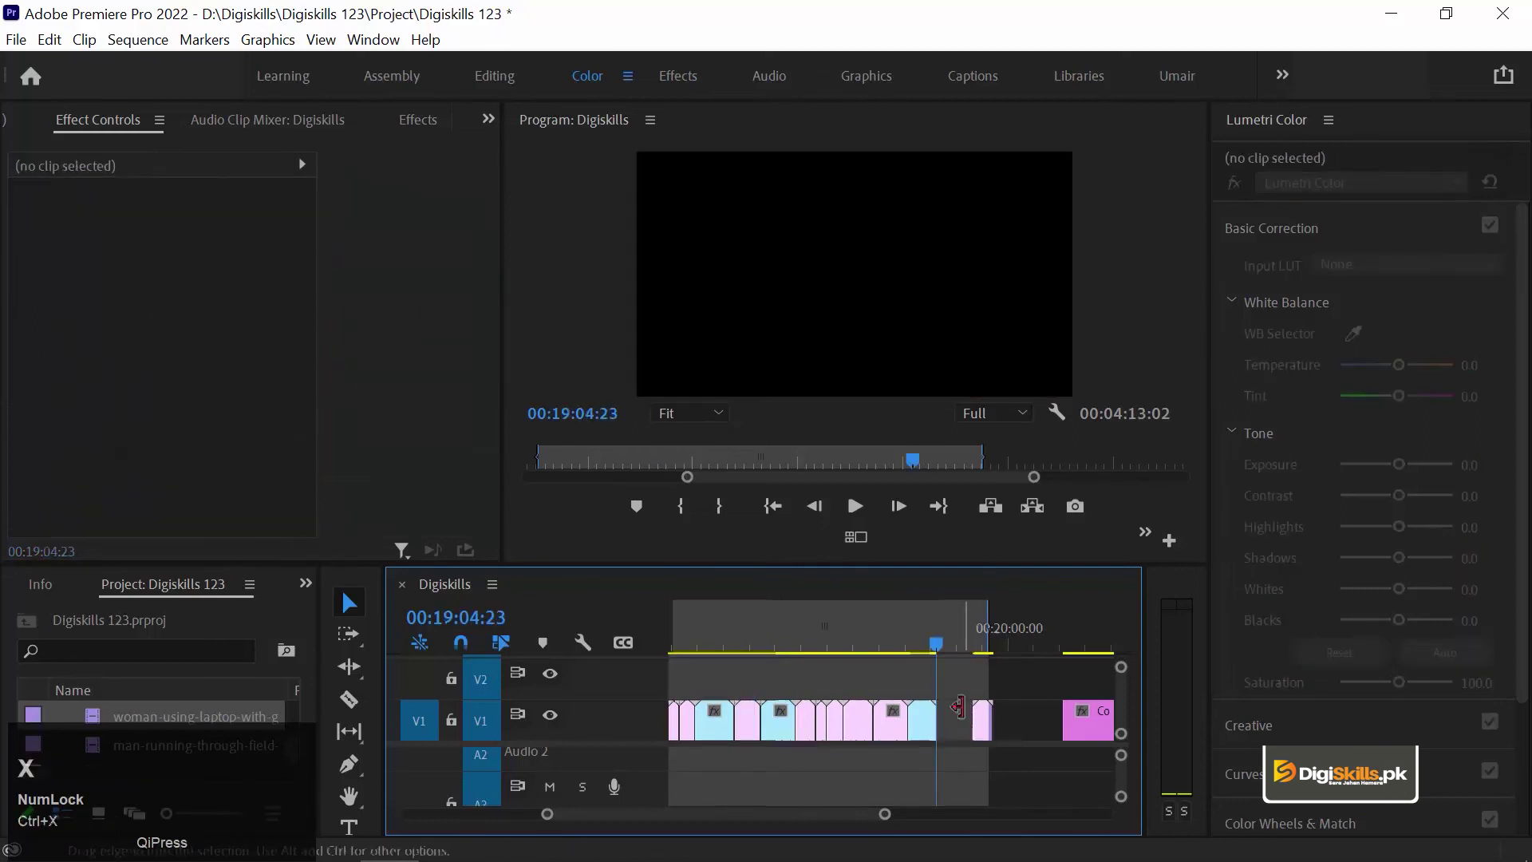
click(838, 634)
key(ctrl+v)
drag(791, 638, 786, 638)
- Preview the laptop clip full-screen and apply the Ultra Key effect to it
click(417, 119)
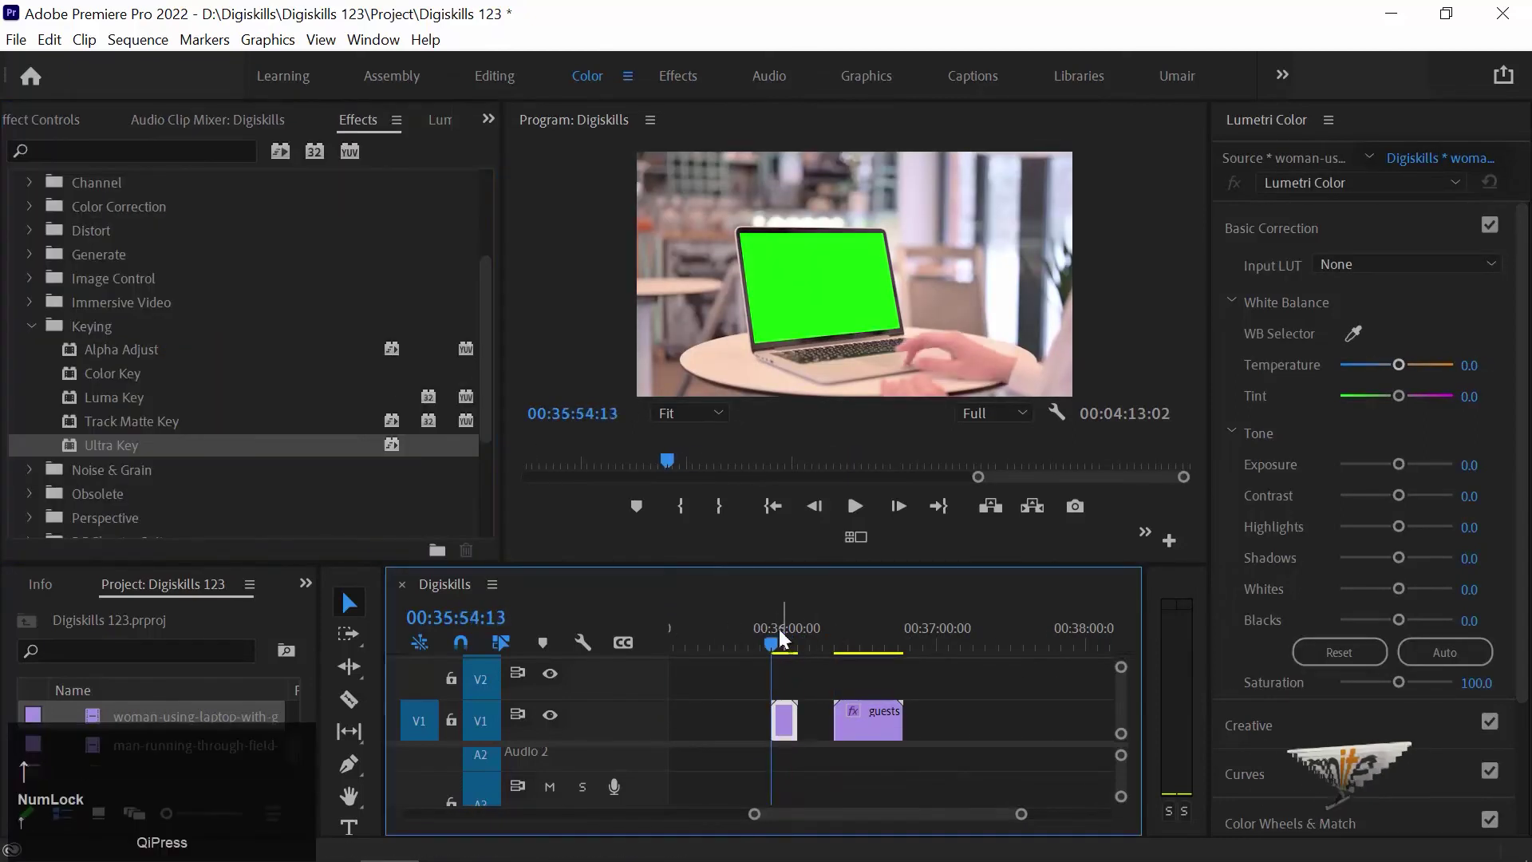
key(grave)
key(space)
key(space)
key(grave)
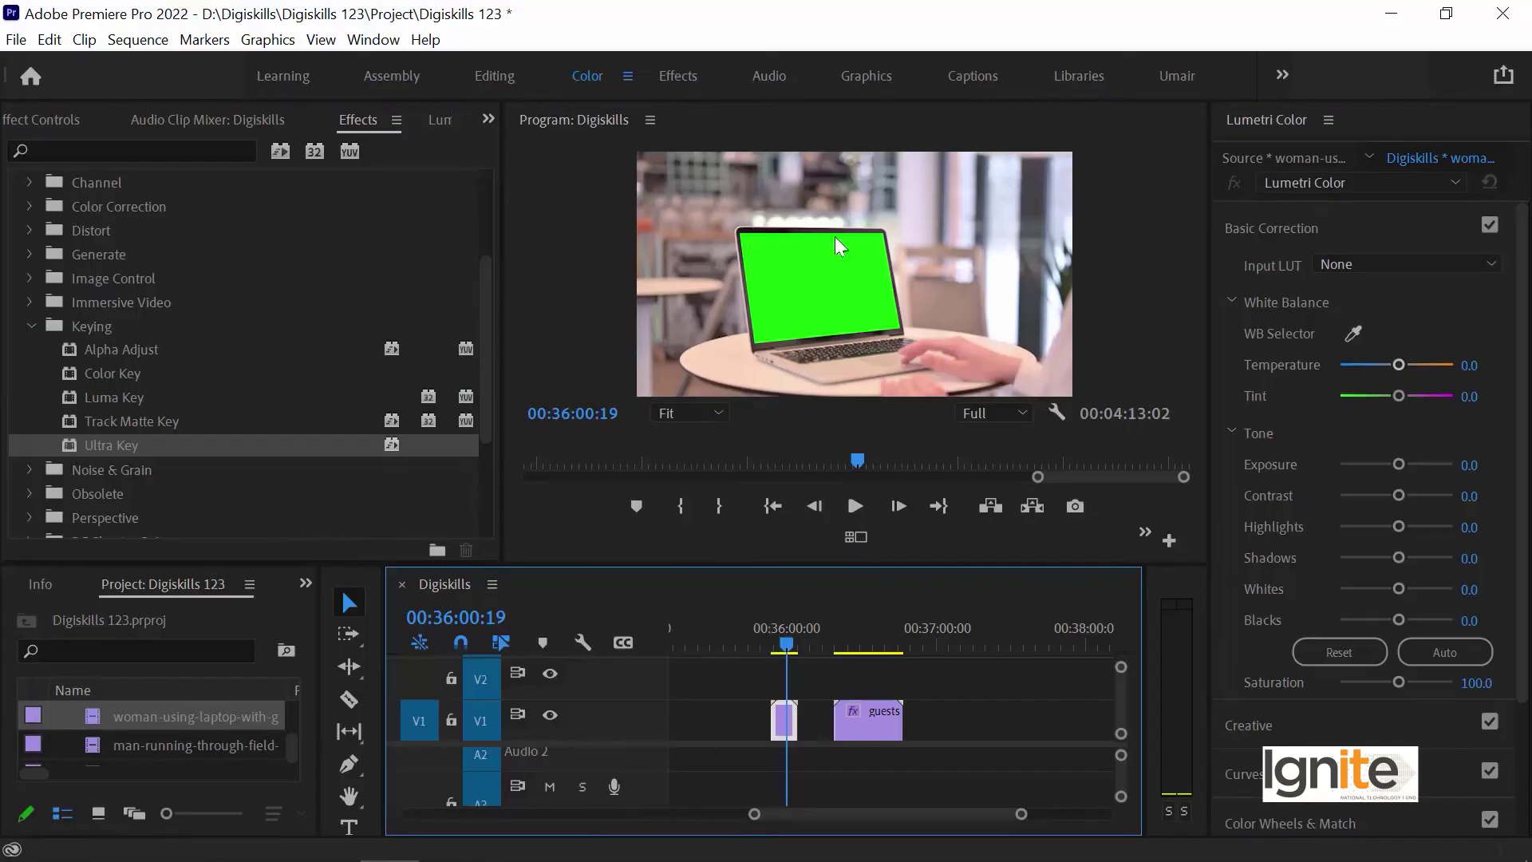
drag(136, 447, 539, 605)
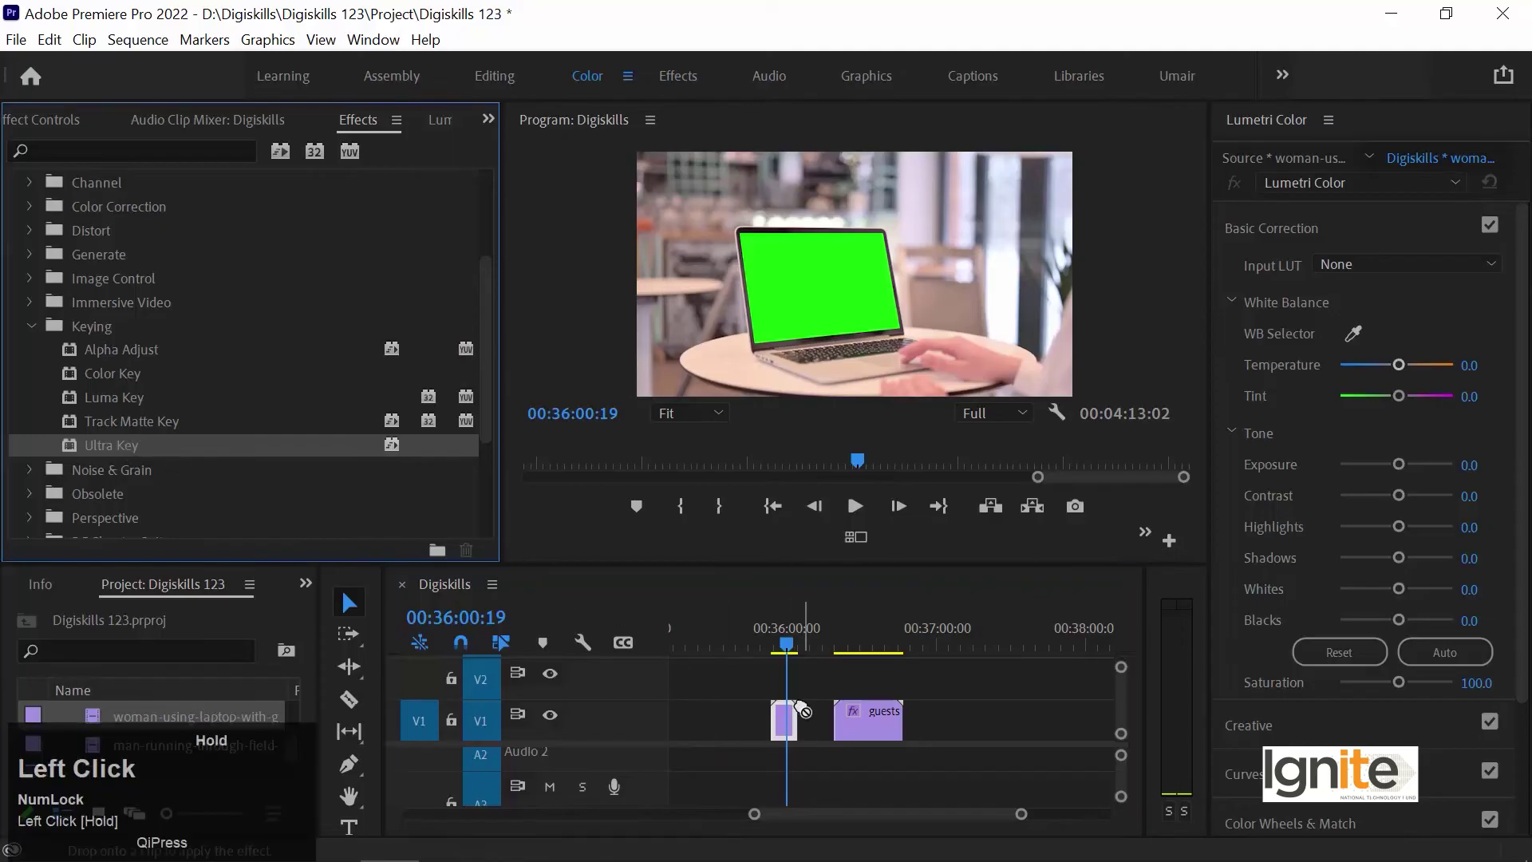
drag(793, 708, 793, 709)
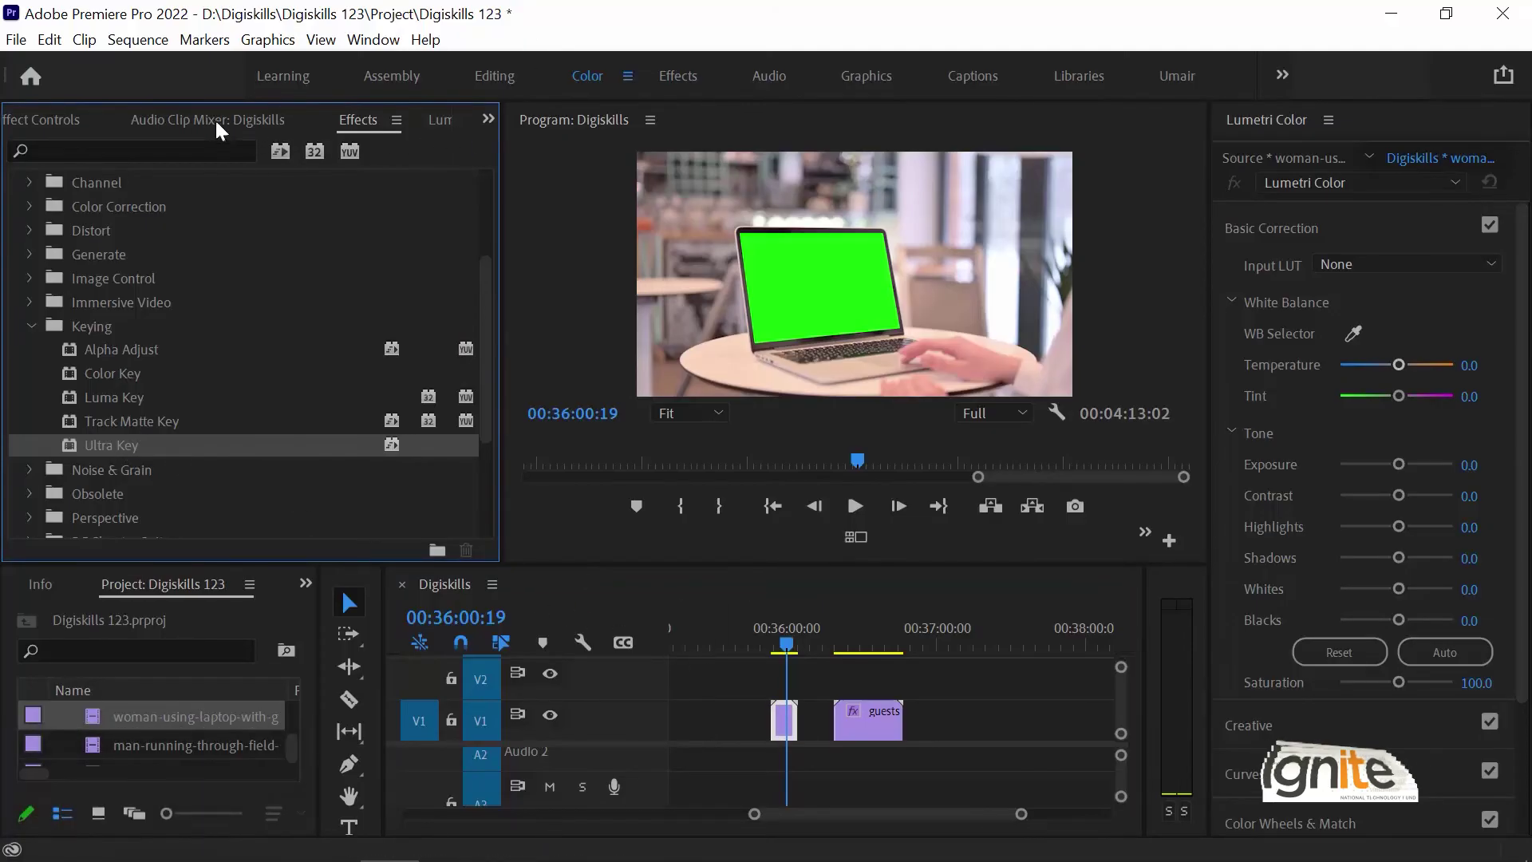
- Set the Ultra Key's Key Color by sampling the green on the laptop screen
click(61, 118)
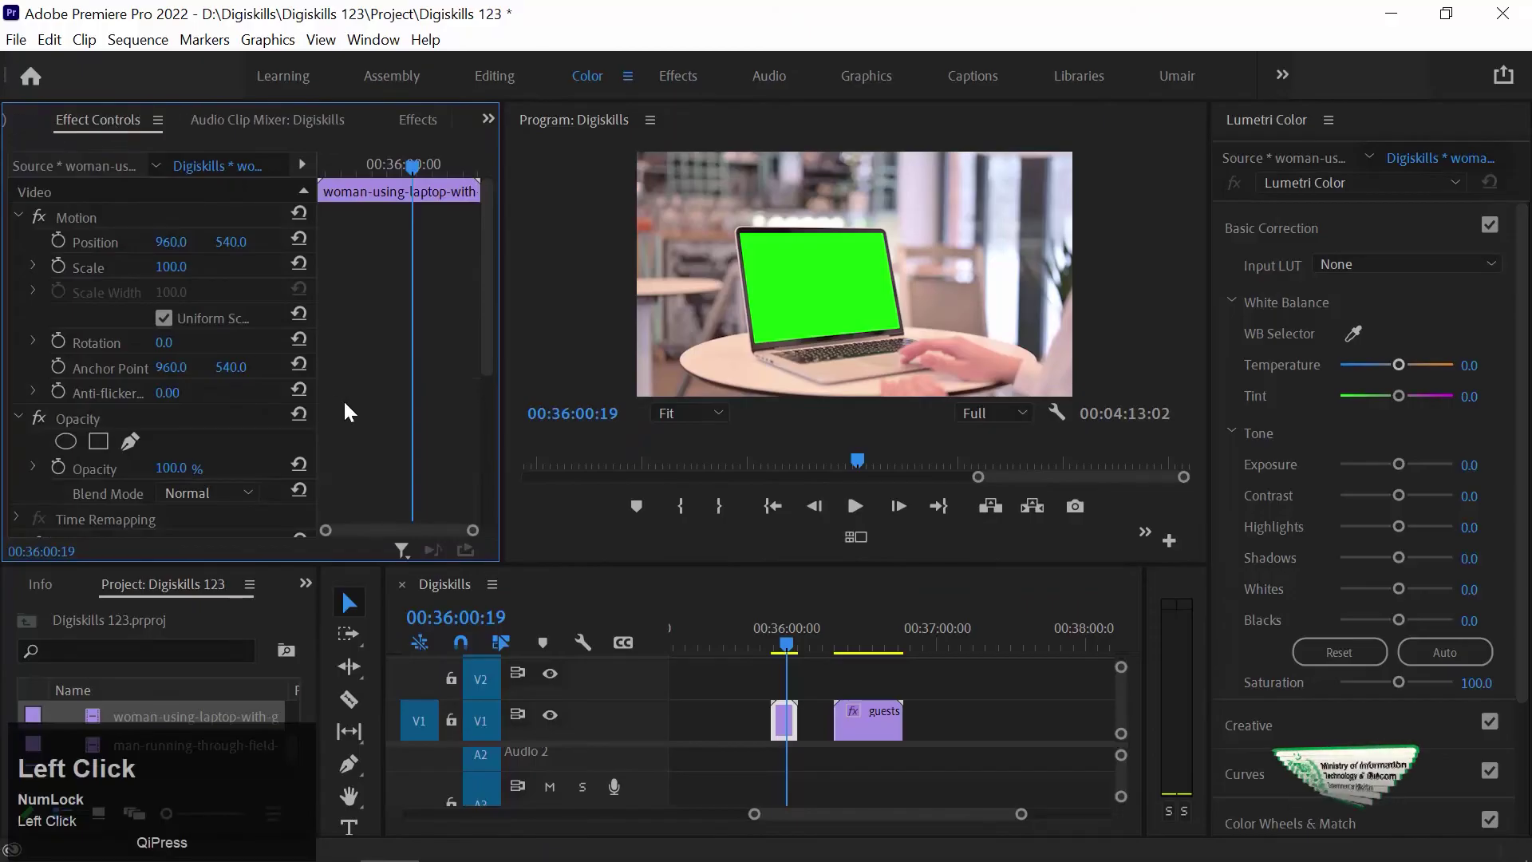
scroll(343, 402, down, 3)
scroll(342, 402, down, 2)
click(195, 381)
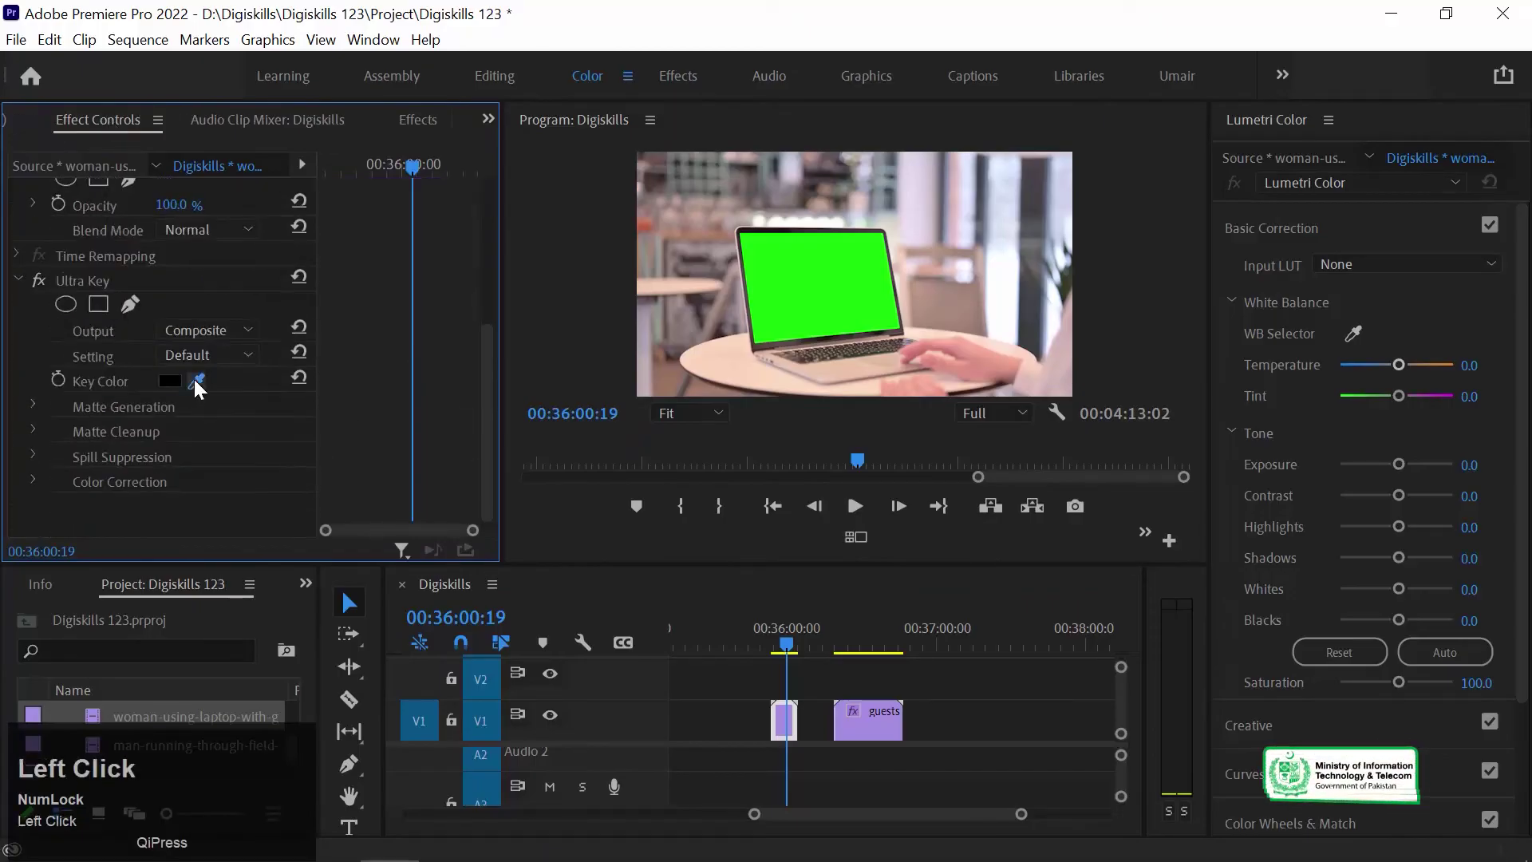
click(847, 273)
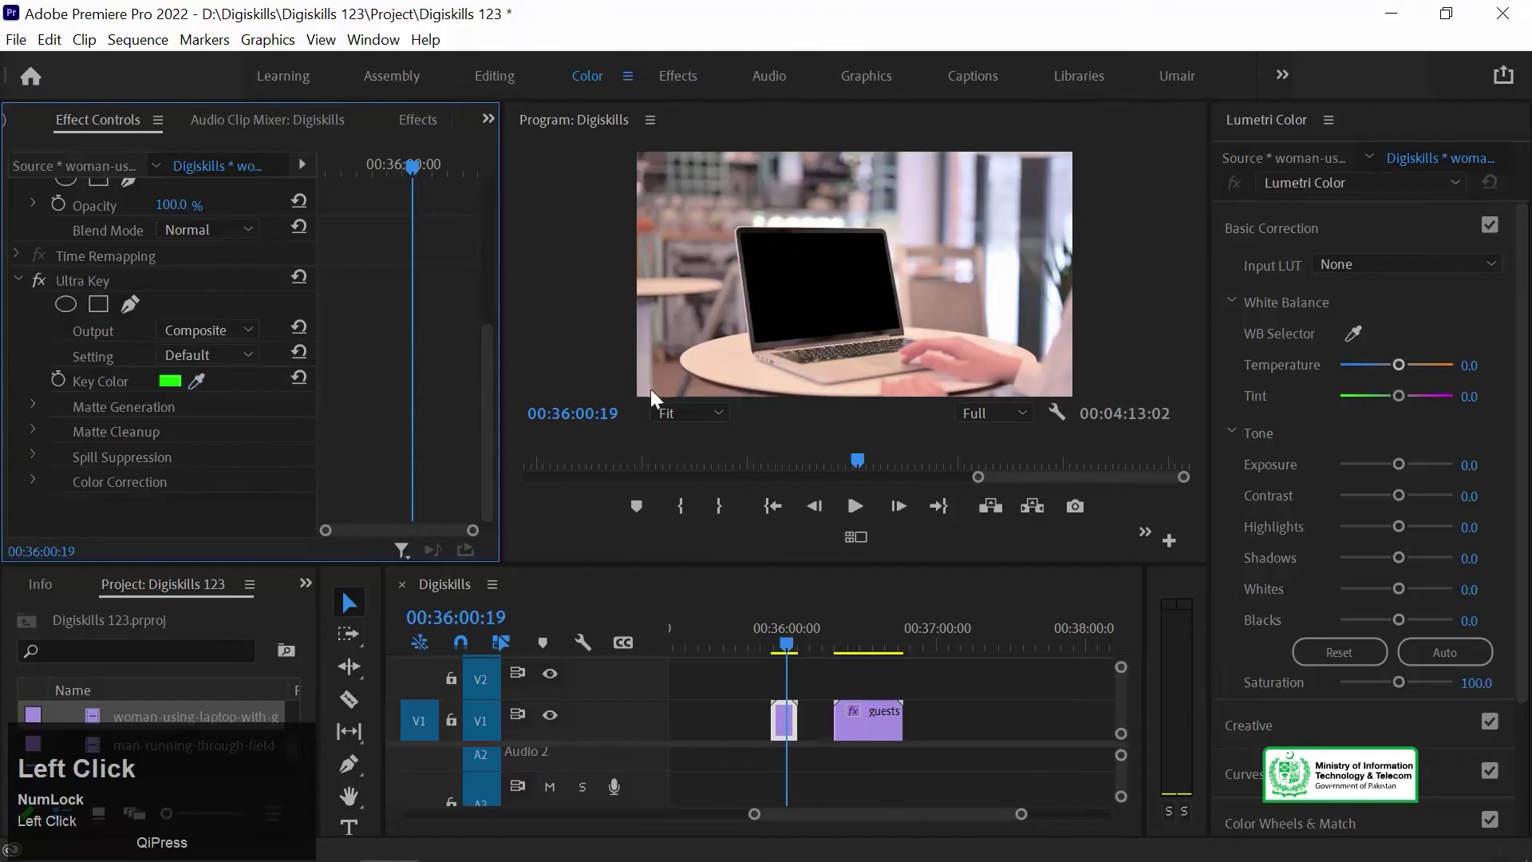
- Try other Ultra Key Setting presets on the laptop clip and restore Default
click(222, 351)
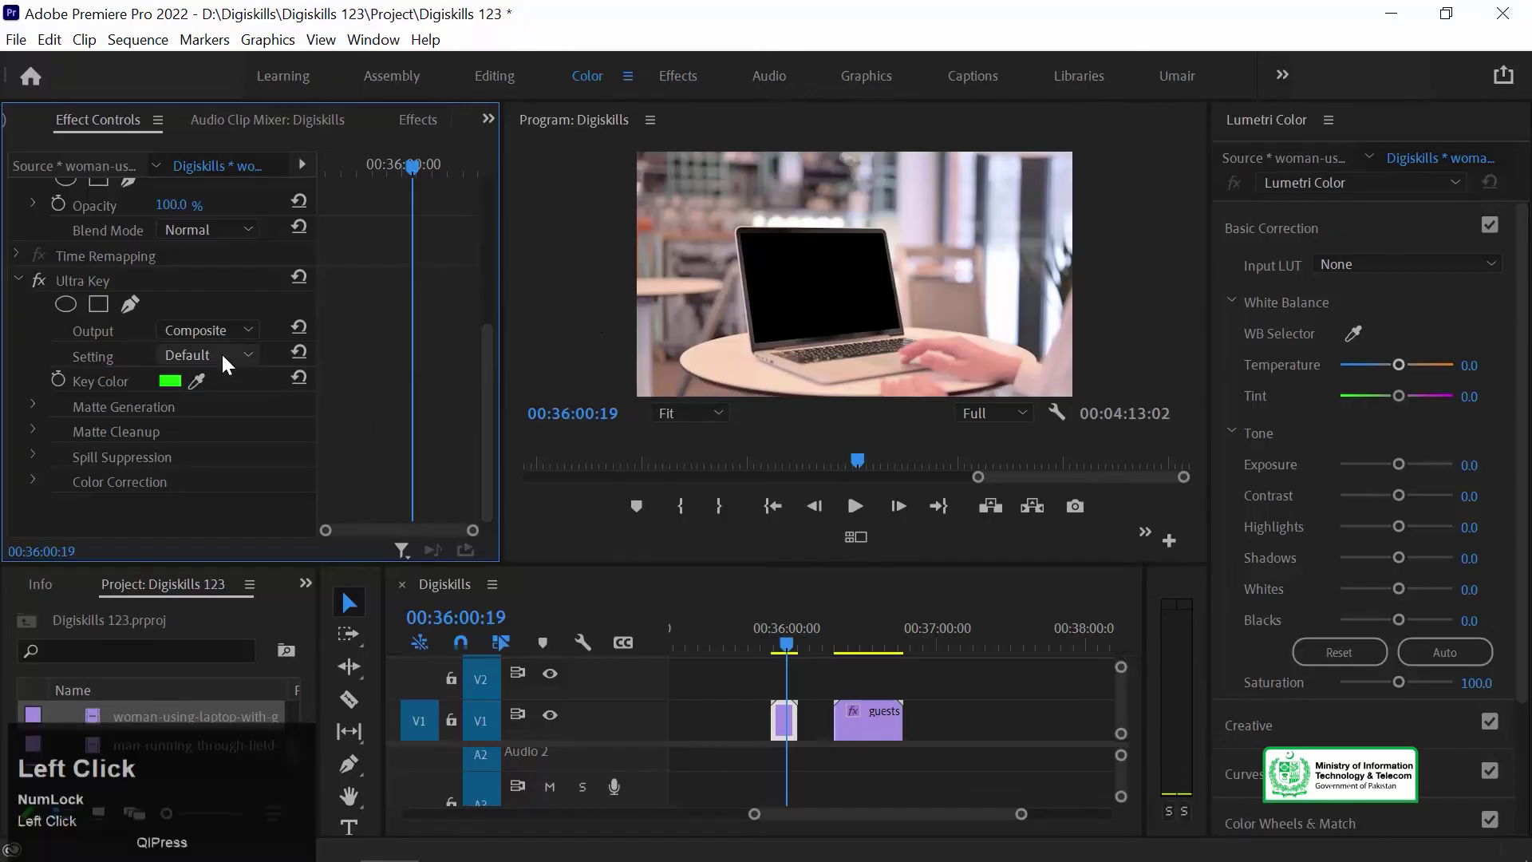
click(231, 402)
click(237, 356)
click(233, 426)
click(227, 354)
click(230, 382)
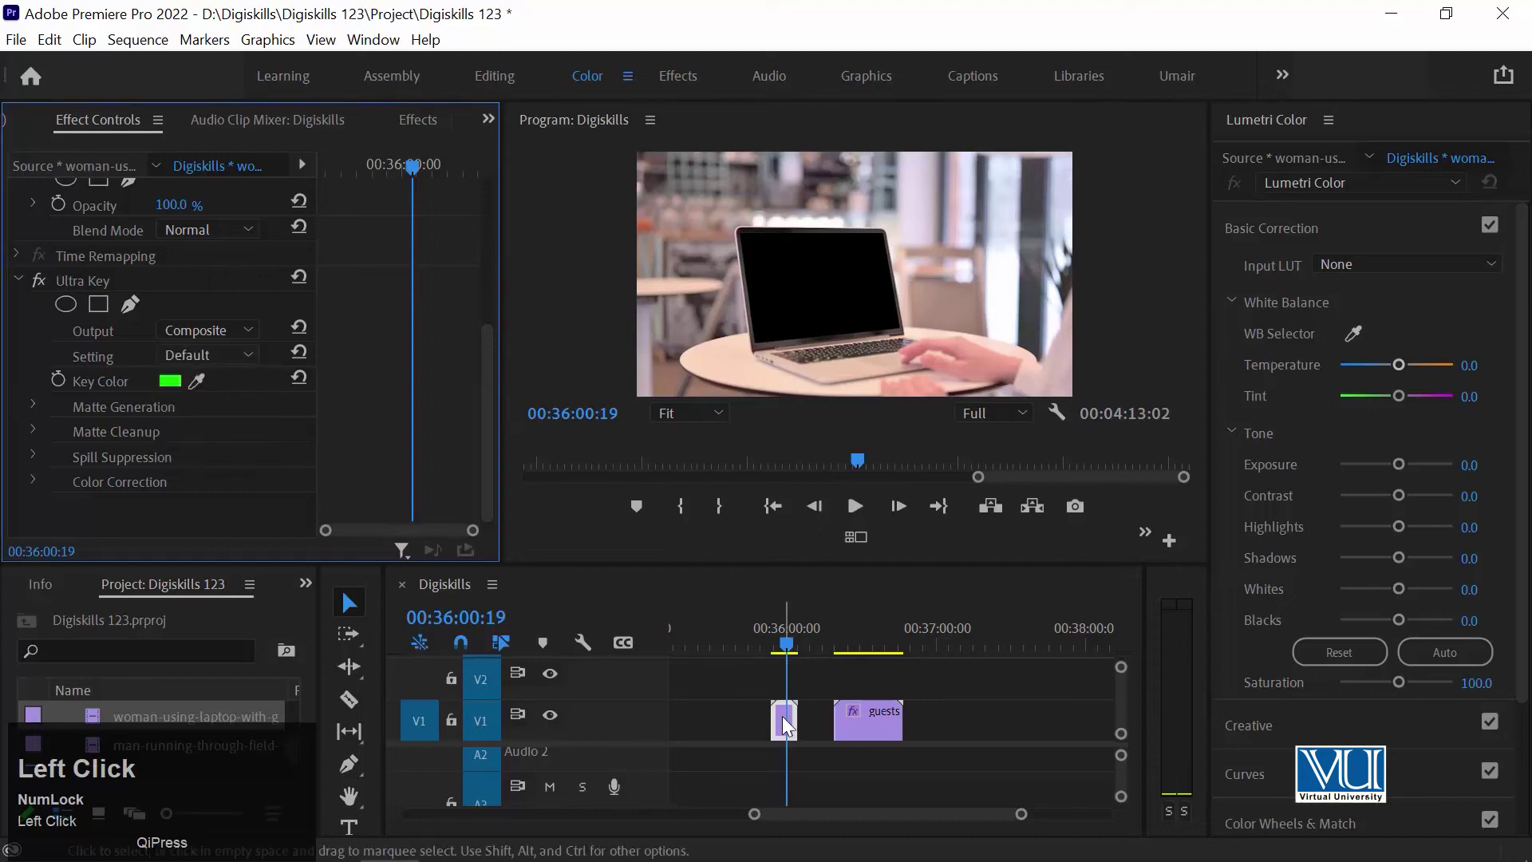
- Move the keyed laptop clip to track V2, aligned with the start of the guests-bring-sparklers clip
click(785, 639)
key(=)
key(=)
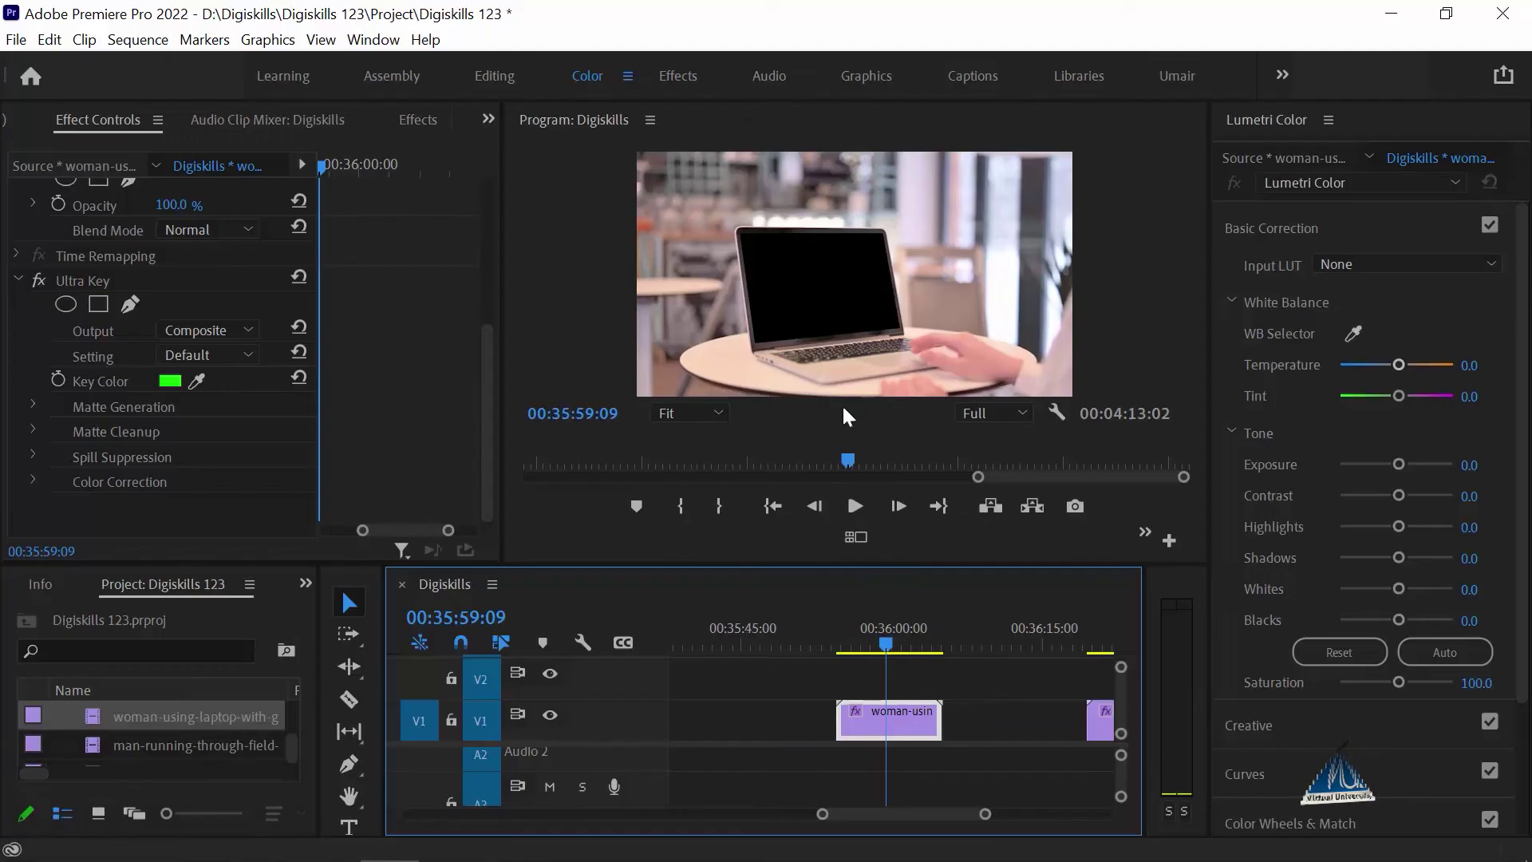
key(minus)
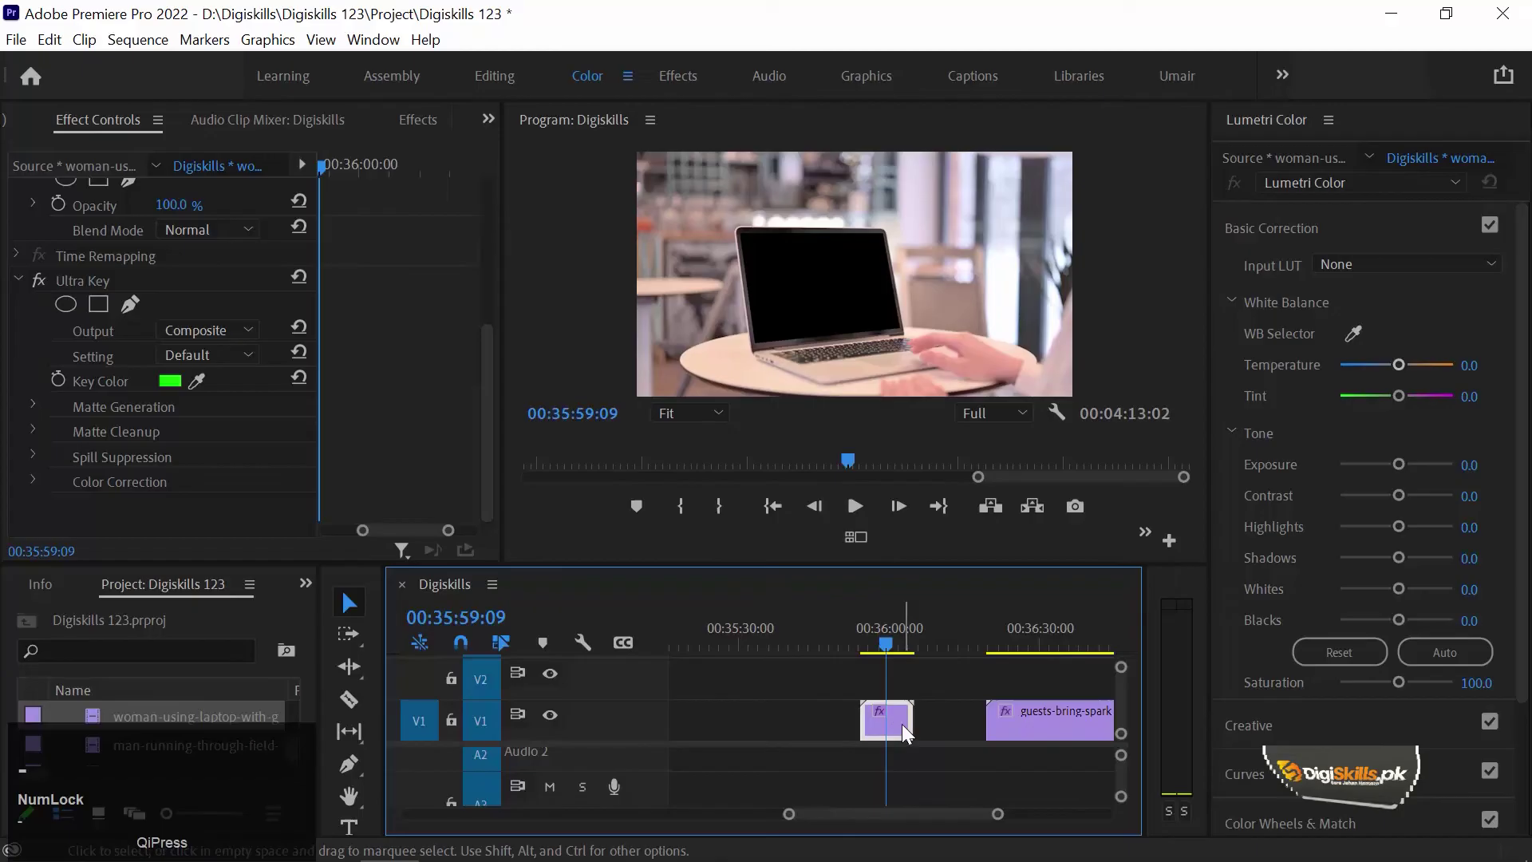
drag(903, 729, 1025, 678)
click(997, 647)
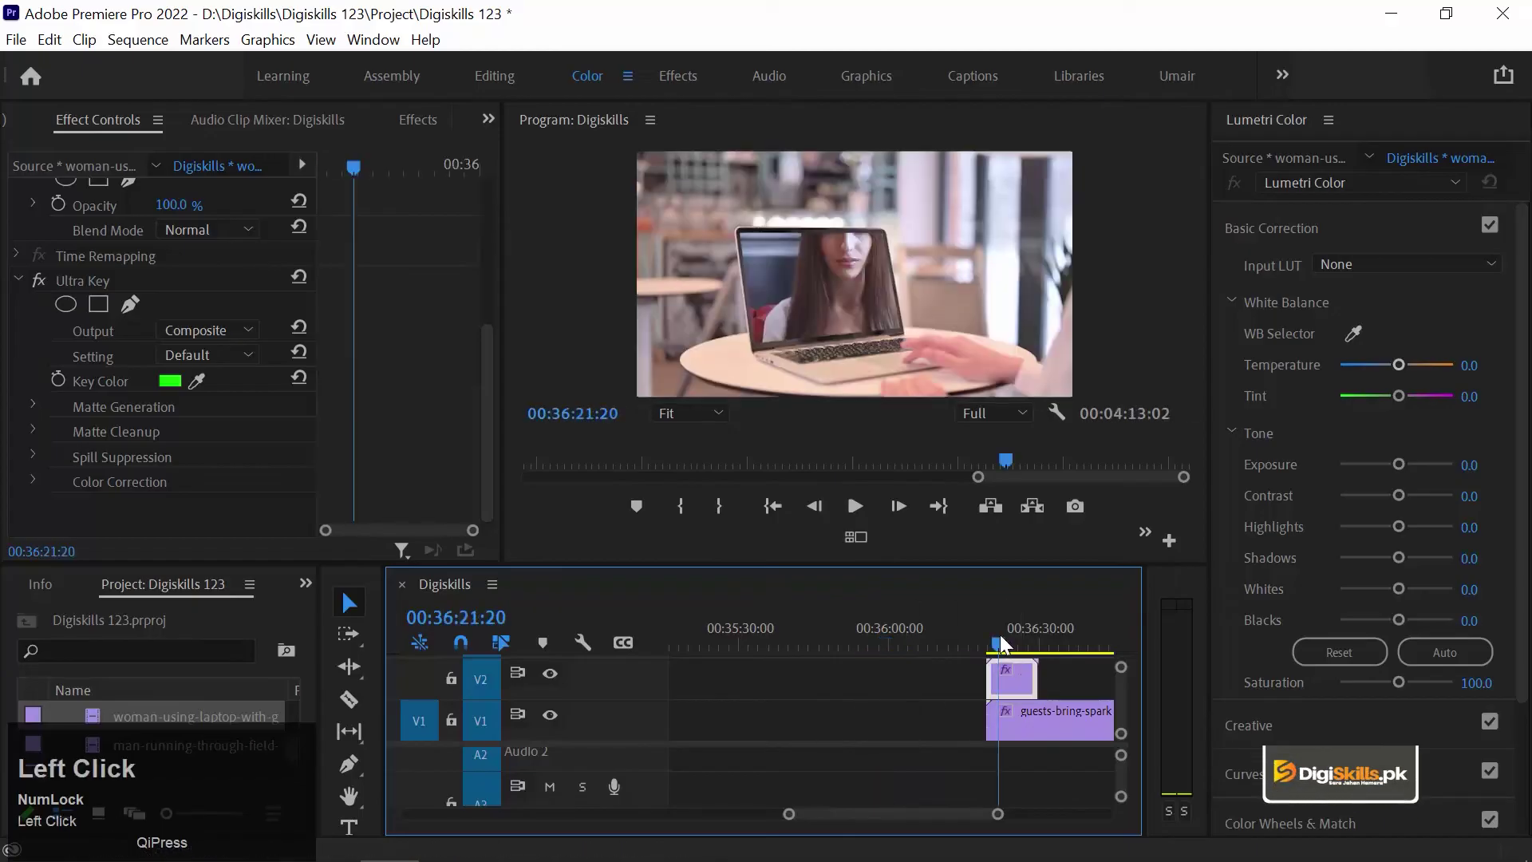
- Disable the laptop clip to examine the sparklers footage underneath, and enable it again
key(equal)
key(equal)
key(equal)
key(Up)
drag(796, 649, 835, 646)
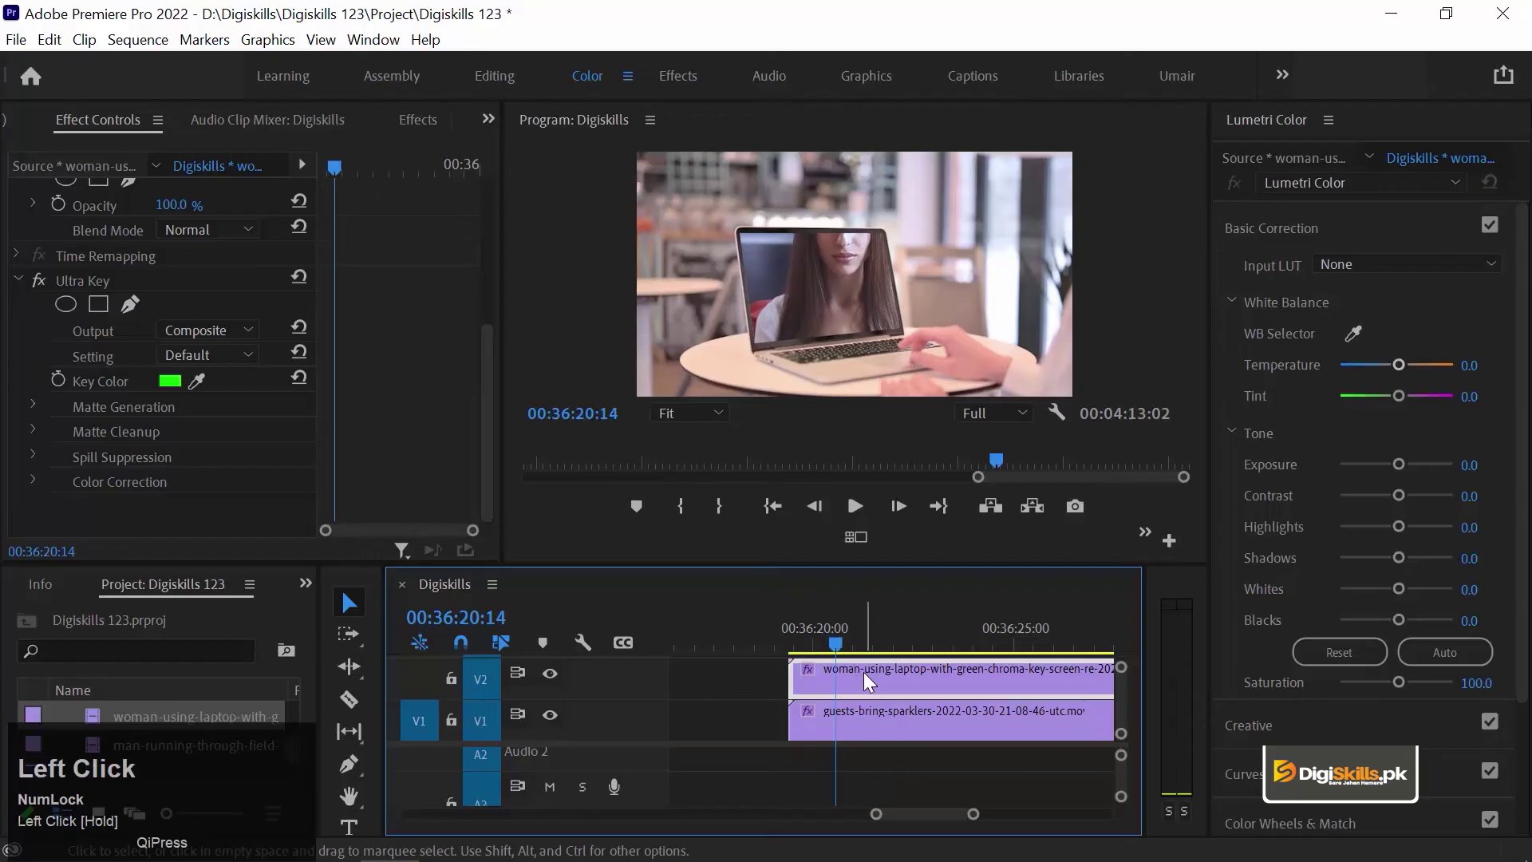
right_click(863, 672)
click(945, 401)
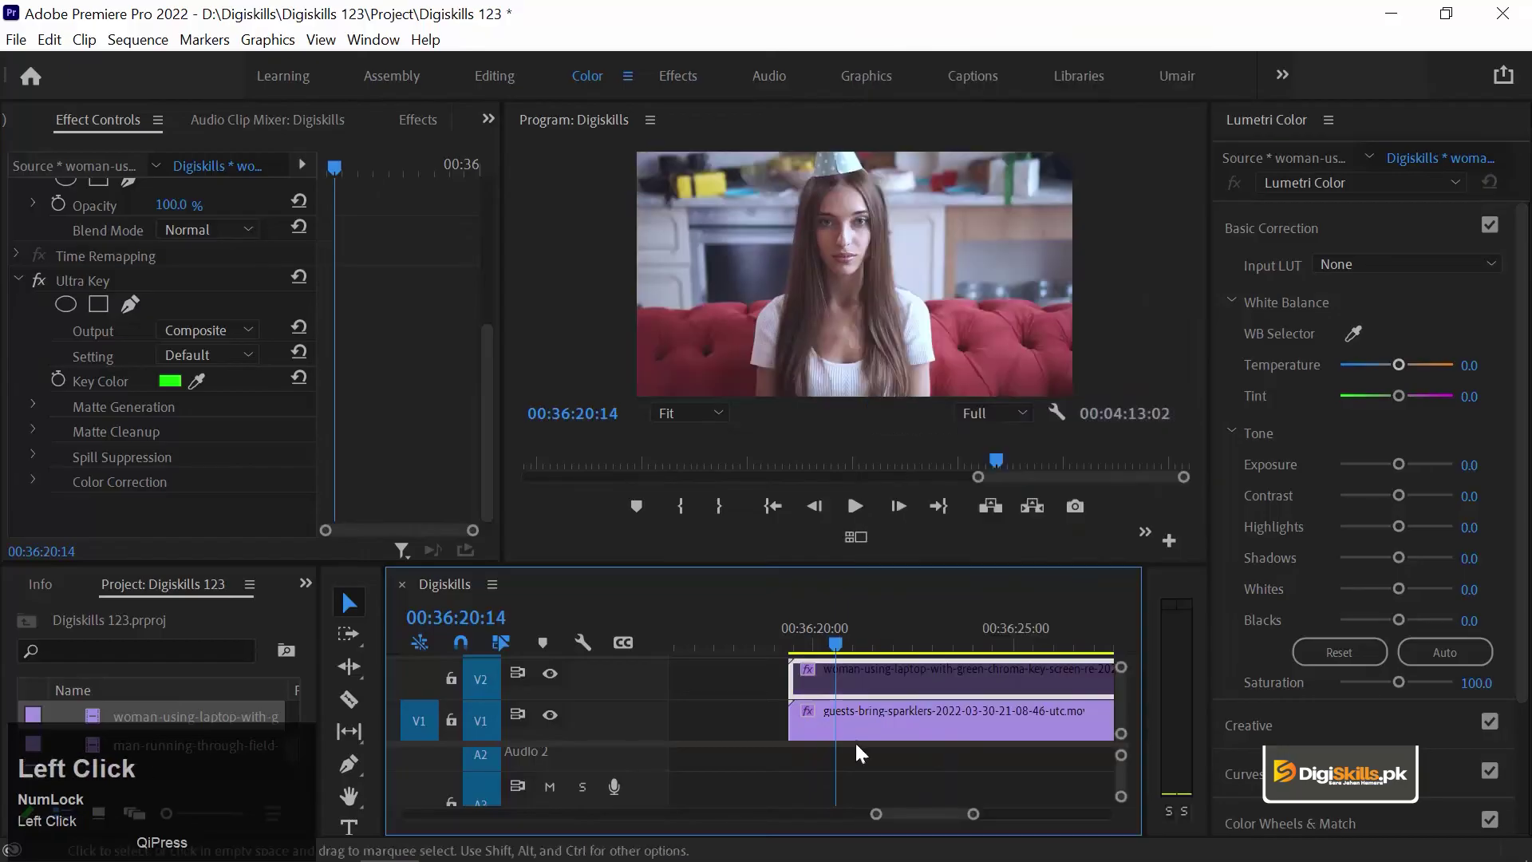
mouse_move(850, 639)
mouse_down()
mouse_move(907, 622)
mouse_move(1100, 624)
mouse_move(896, 630)
mouse_move(873, 660)
mouse_up()
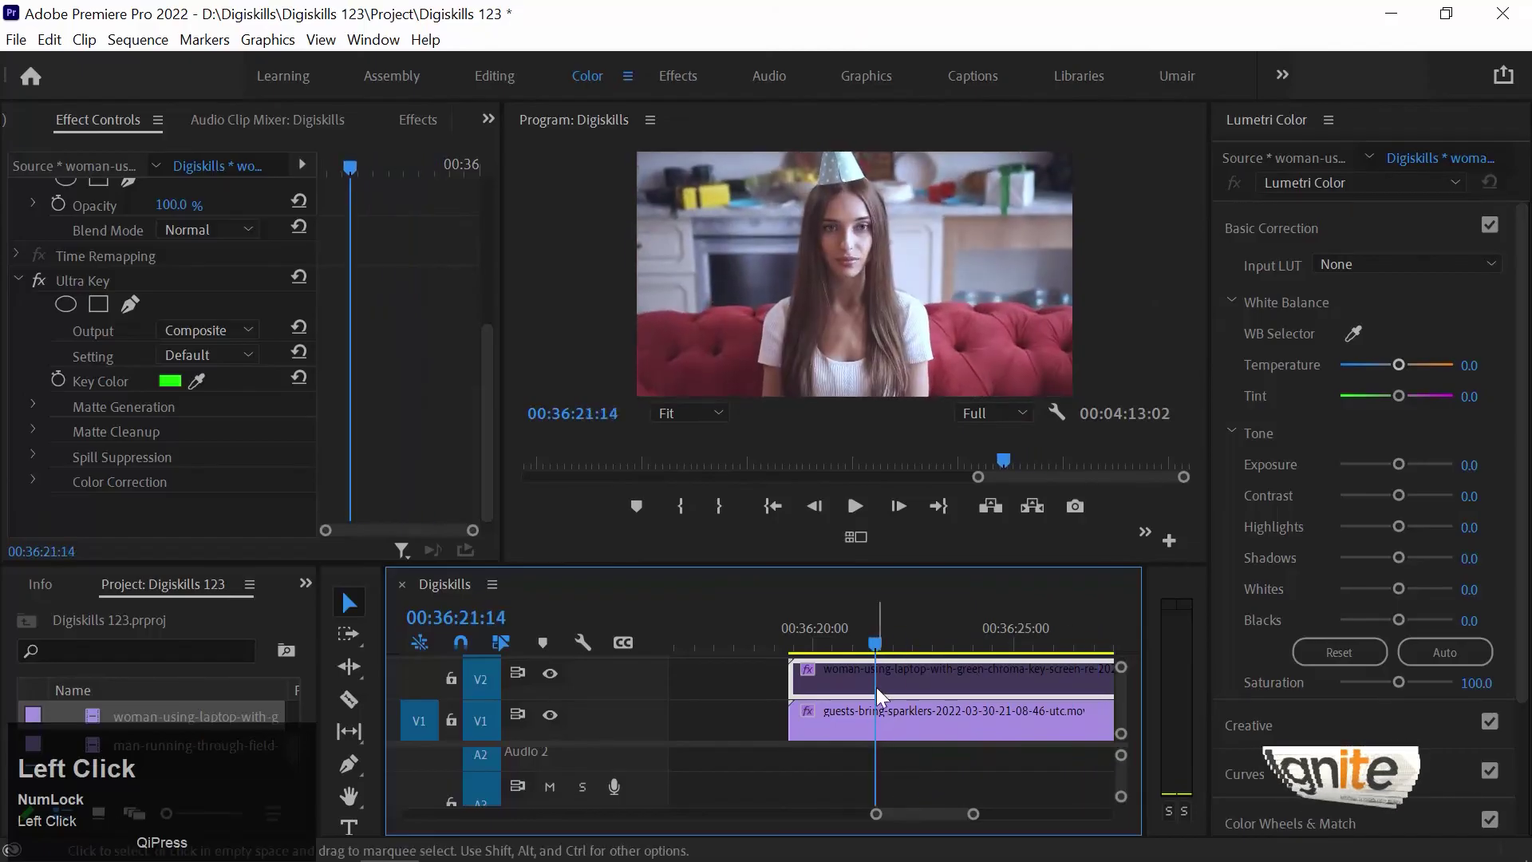
scroll(874, 687, down, 2)
right_click(917, 654)
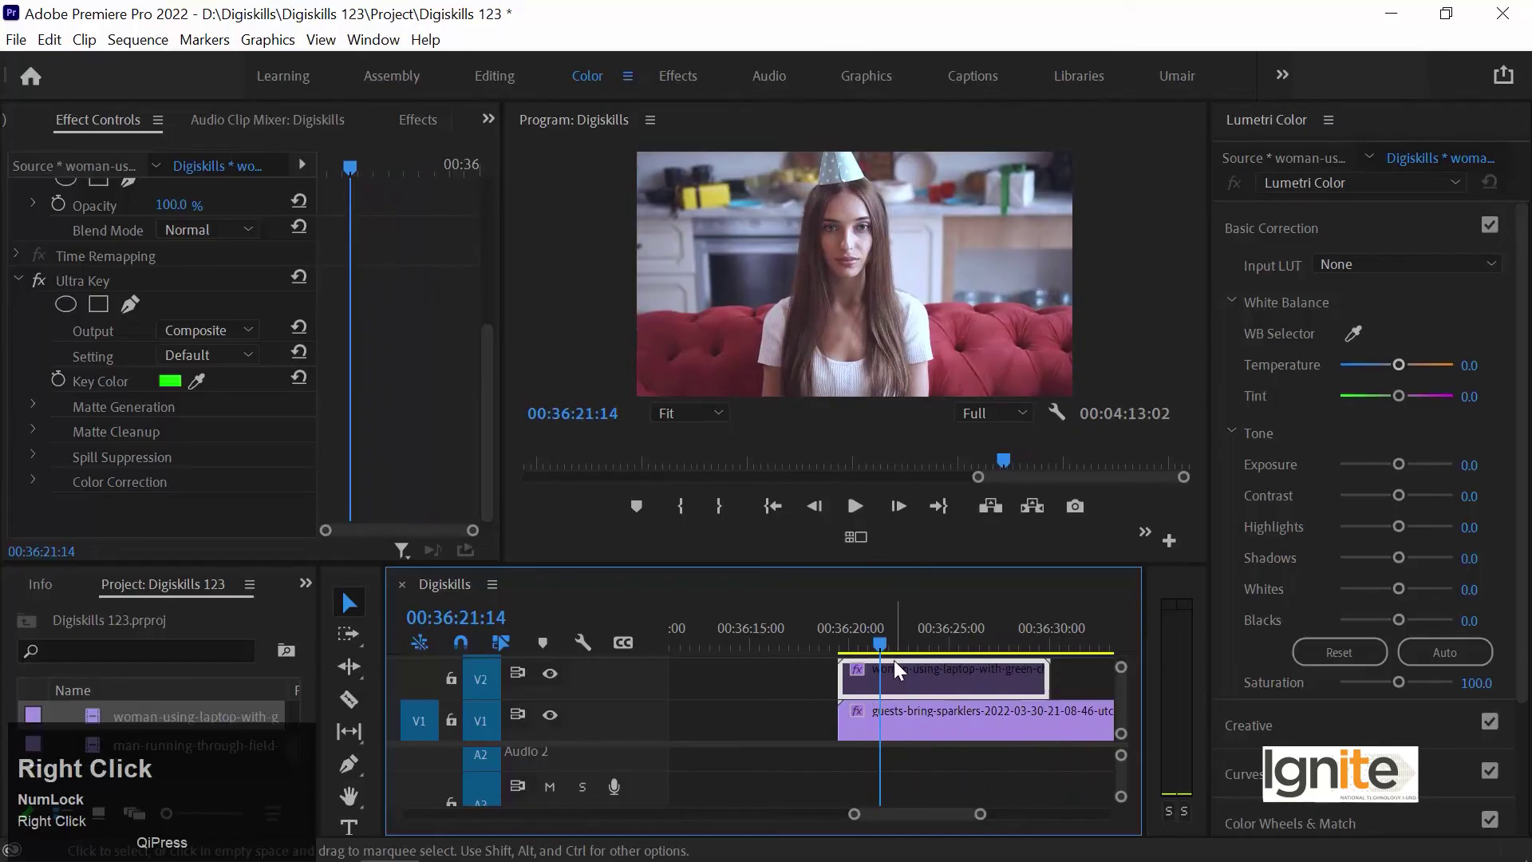
click(967, 421)
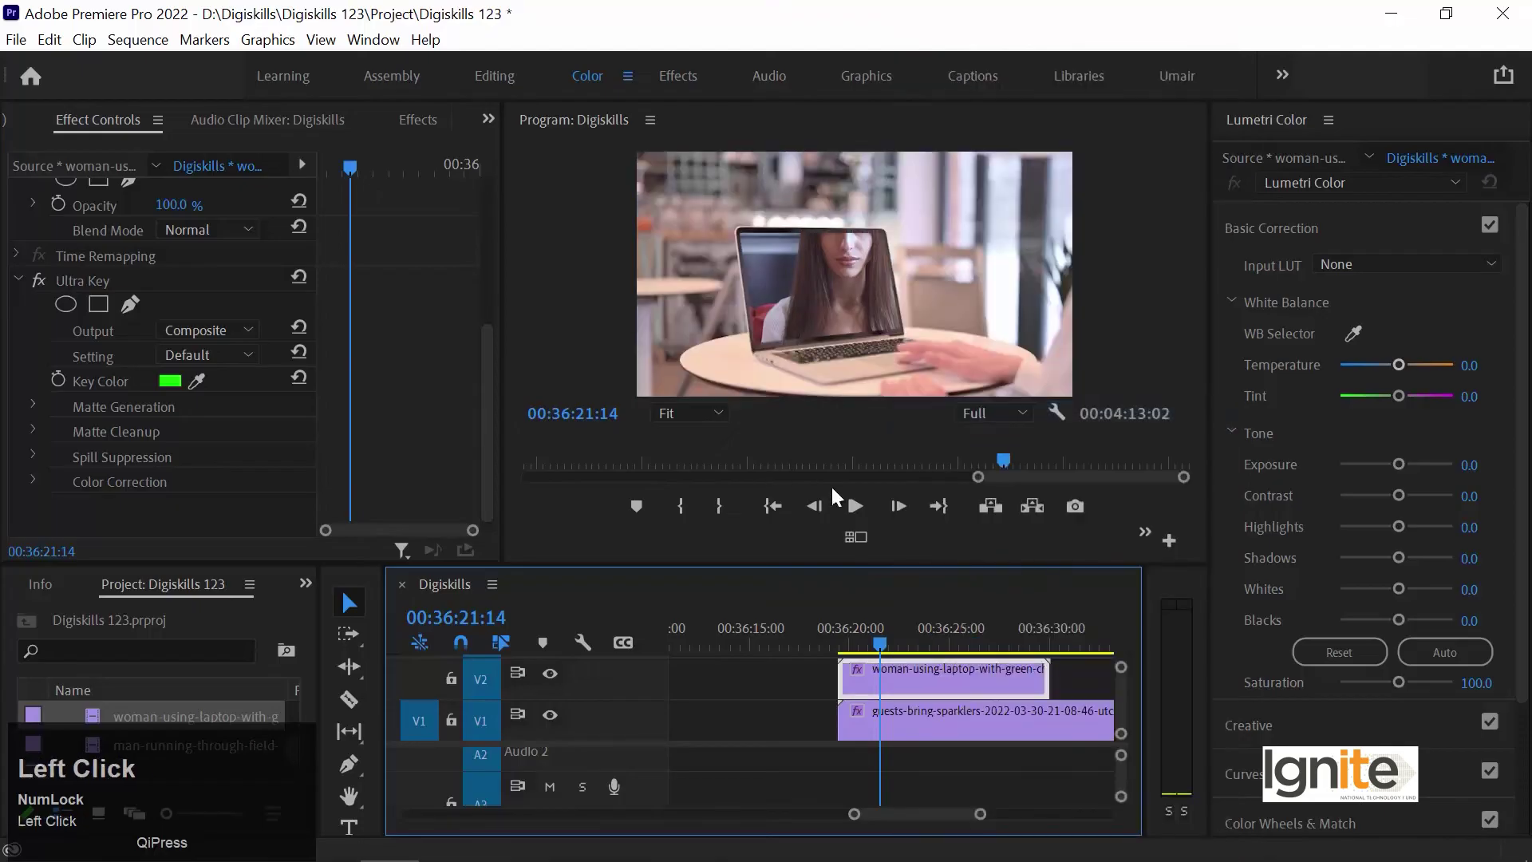
- Try scaling the guests-bring-sparklers clip down to 65.9 and undo it
click(927, 722)
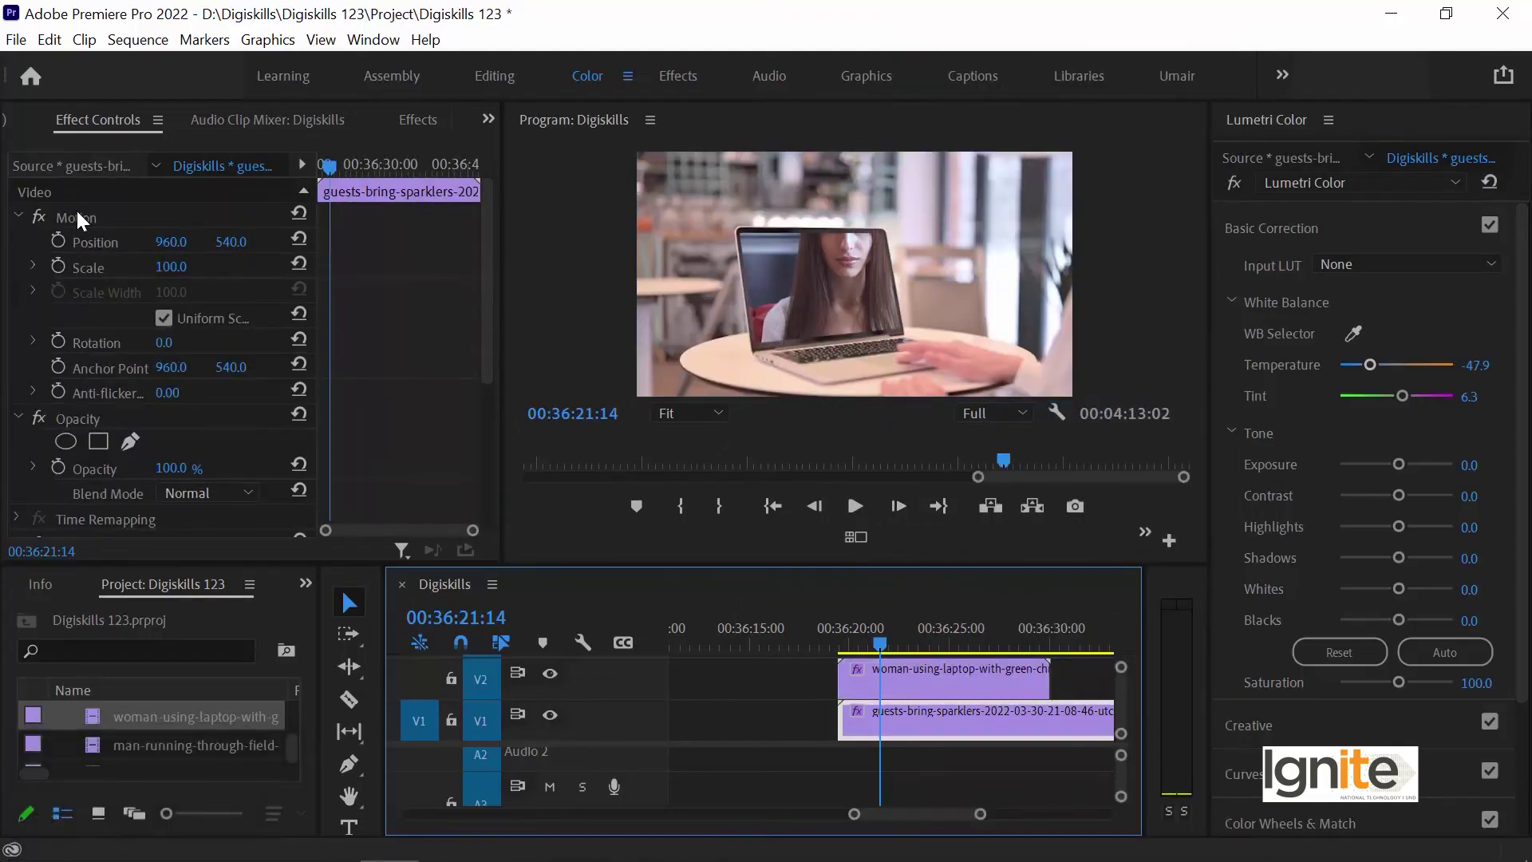
click(80, 219)
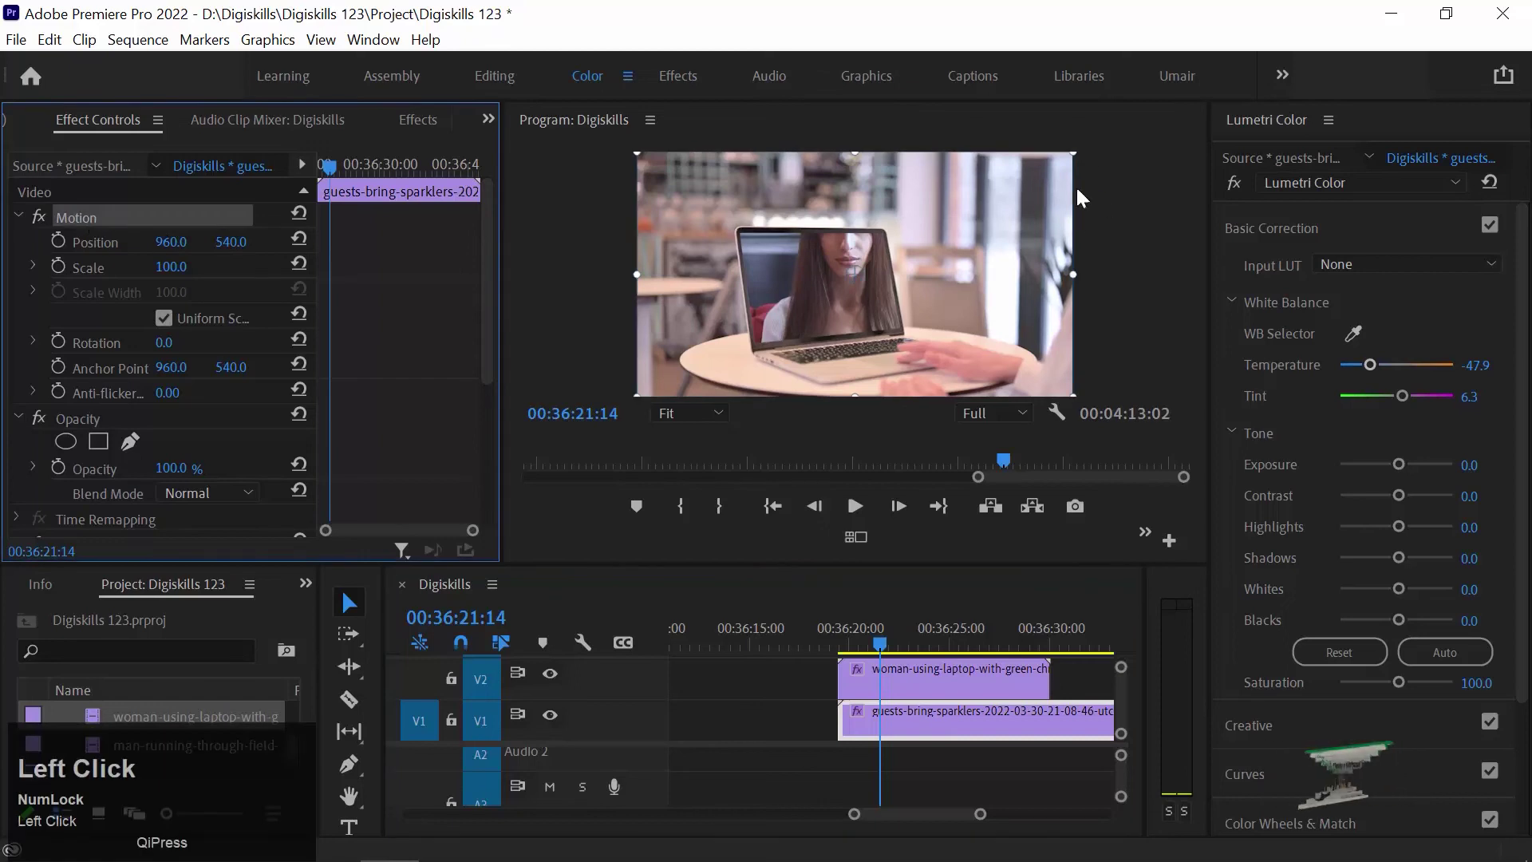
drag(1073, 274, 997, 273)
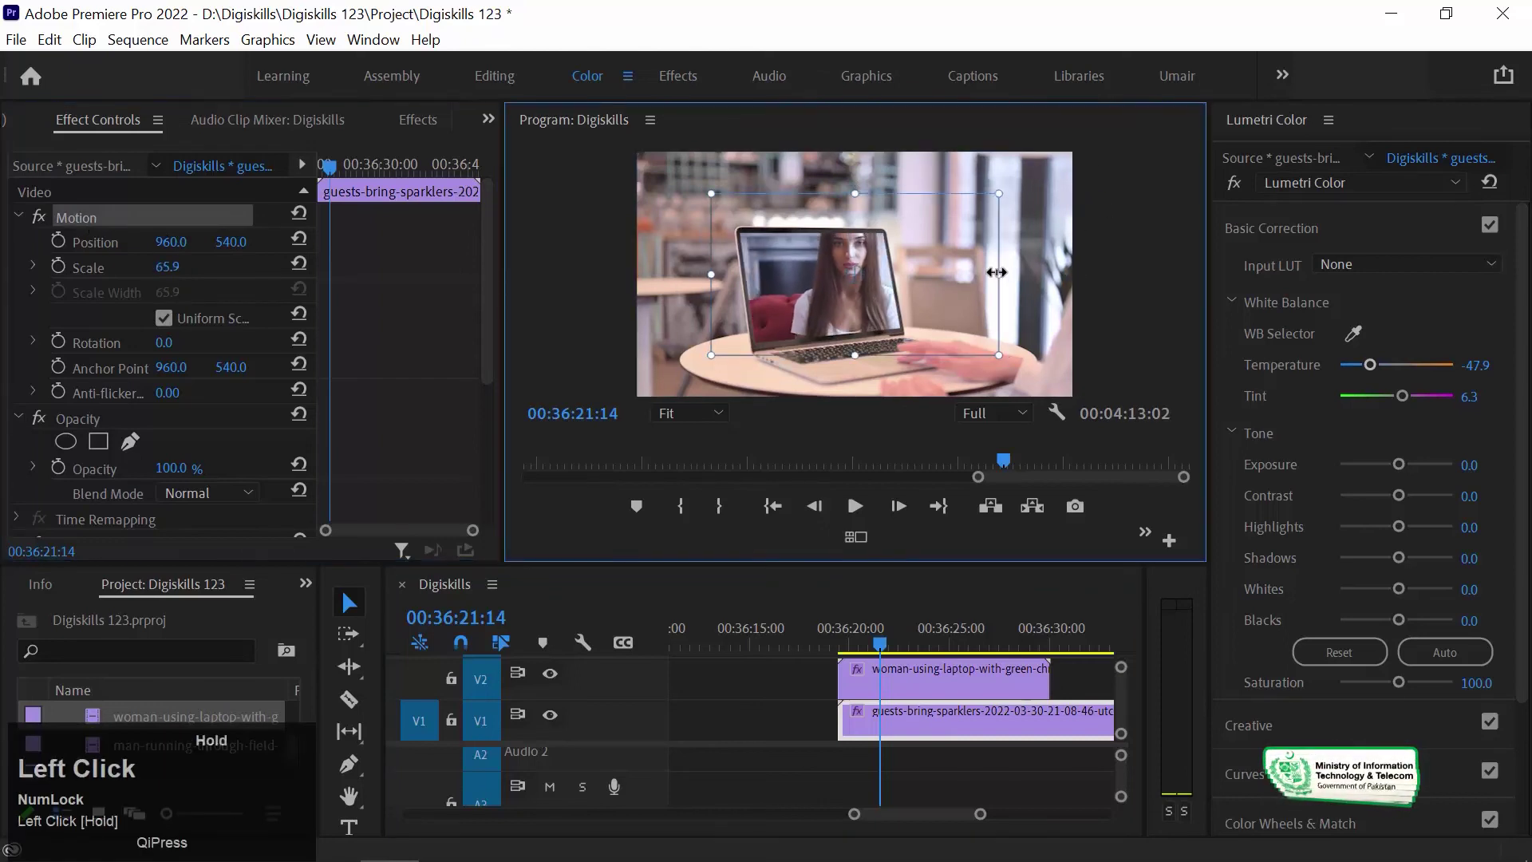
key(ctrl+z)
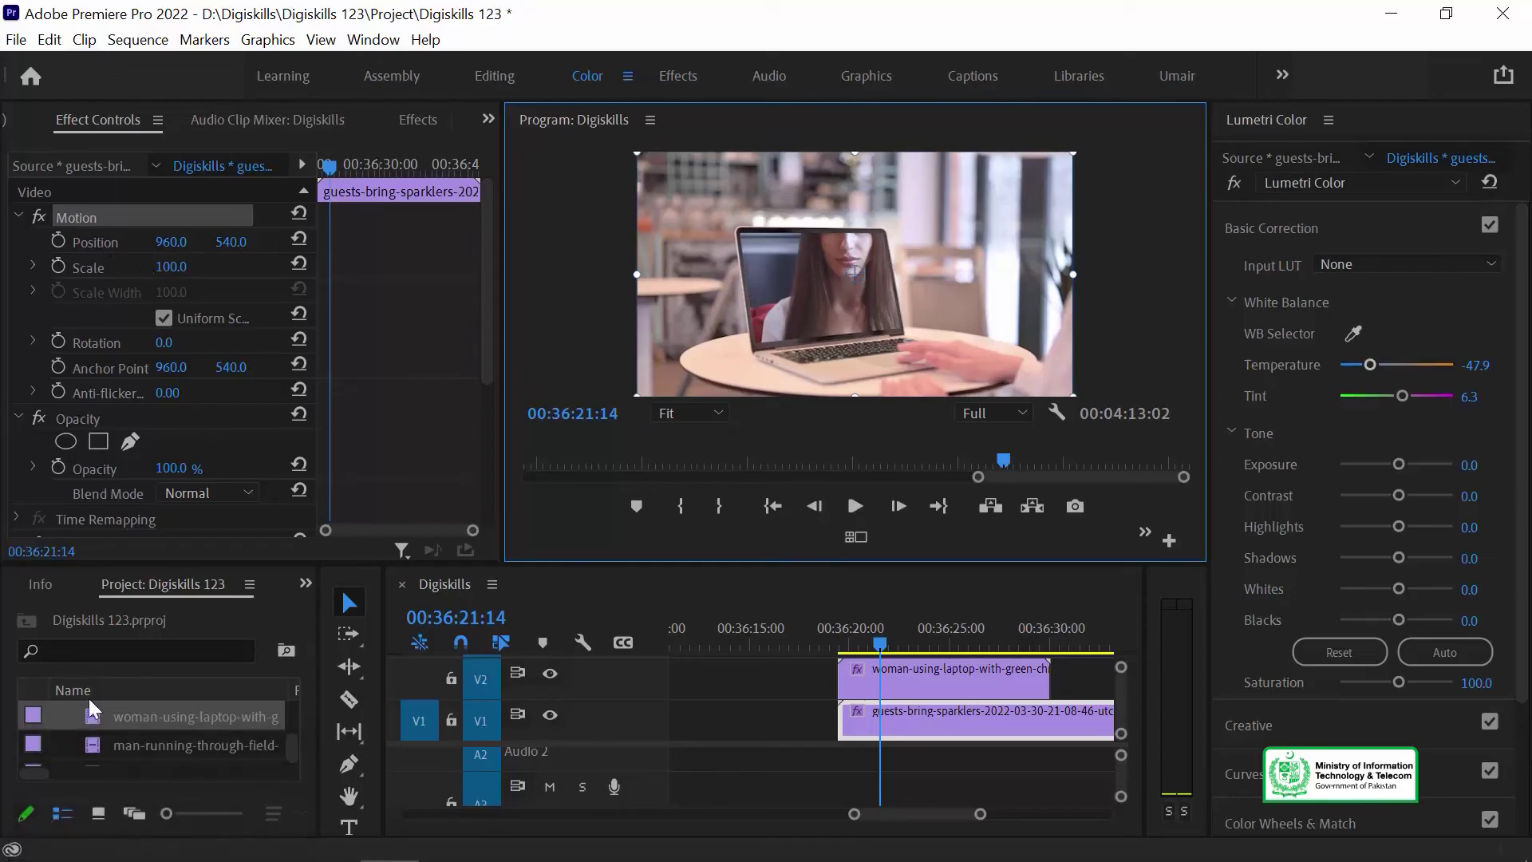
- Scale the guests-bring-sparklers clip to 40.7 and position it at 822.9, 603.2 within the laptop screen
click(80, 217)
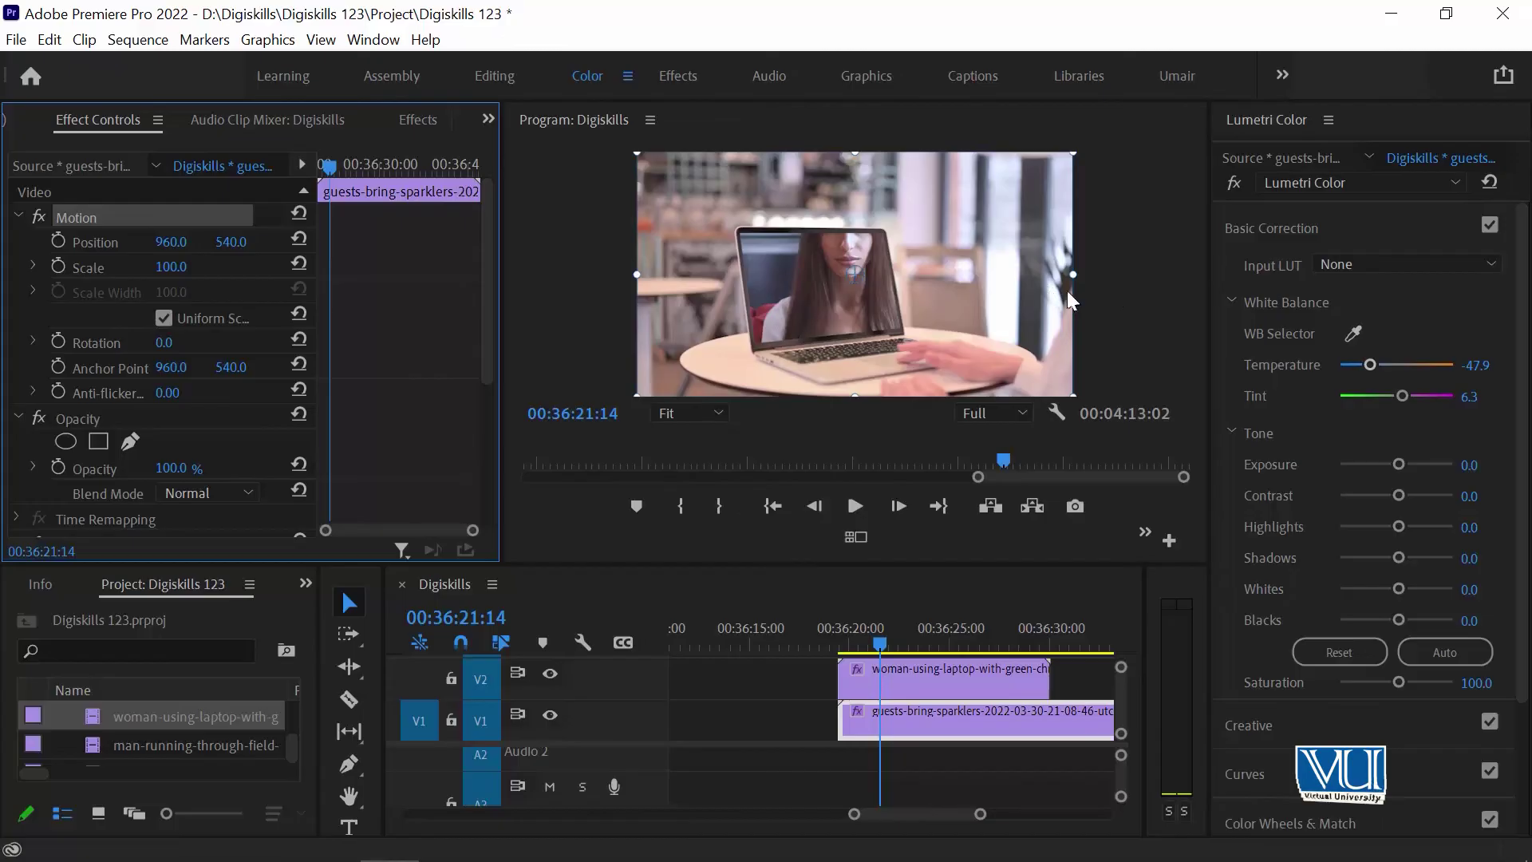
drag(1071, 276, 860, 304)
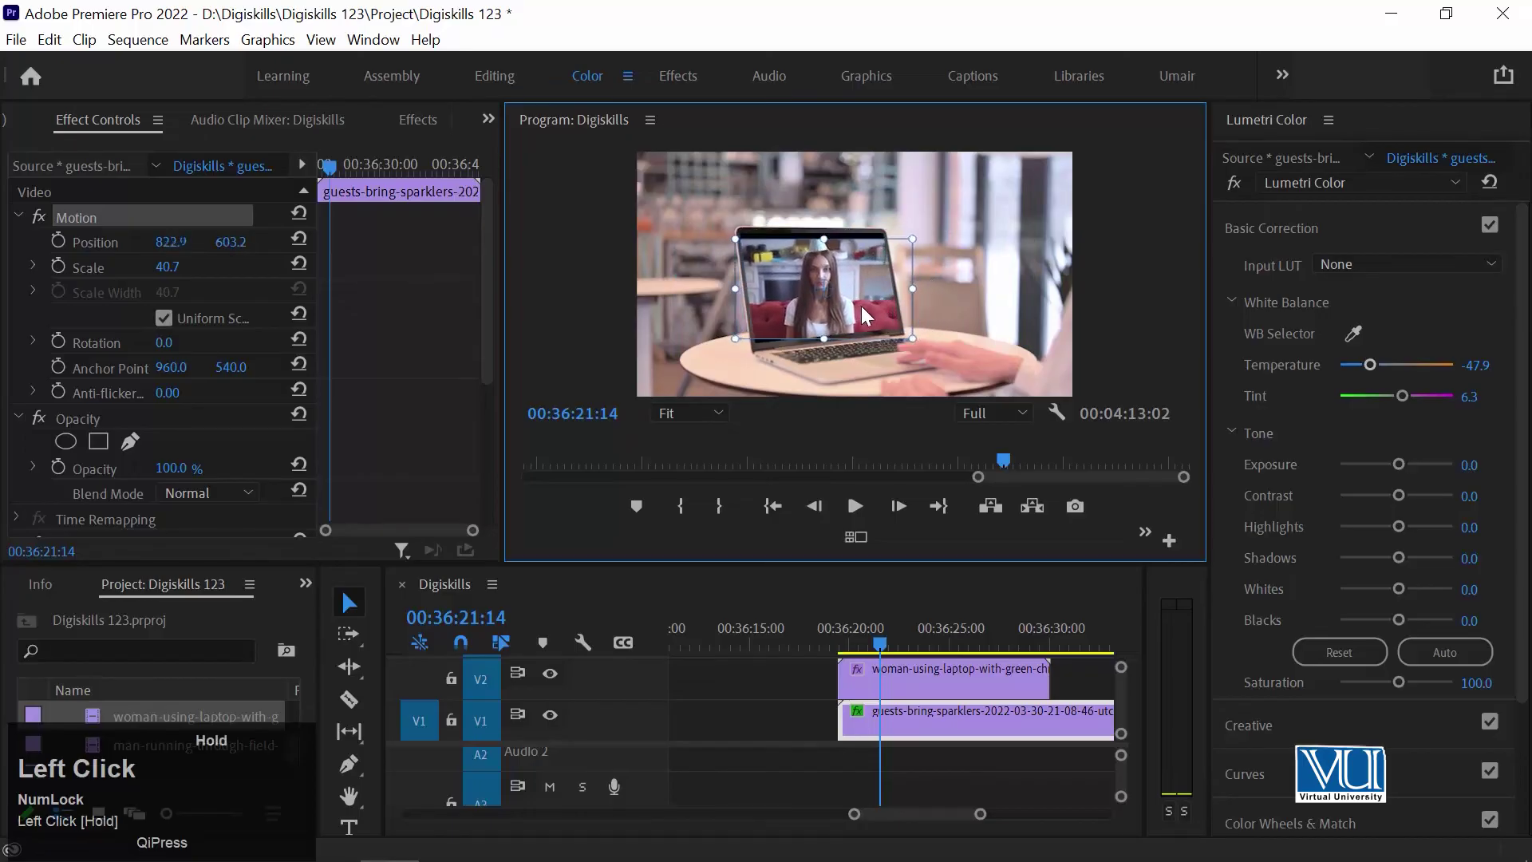
- Set the guests-bring-sparklers clip's Rotation to -1.0° and its Scale to 42.7 to fit the laptop screen
click(88, 342)
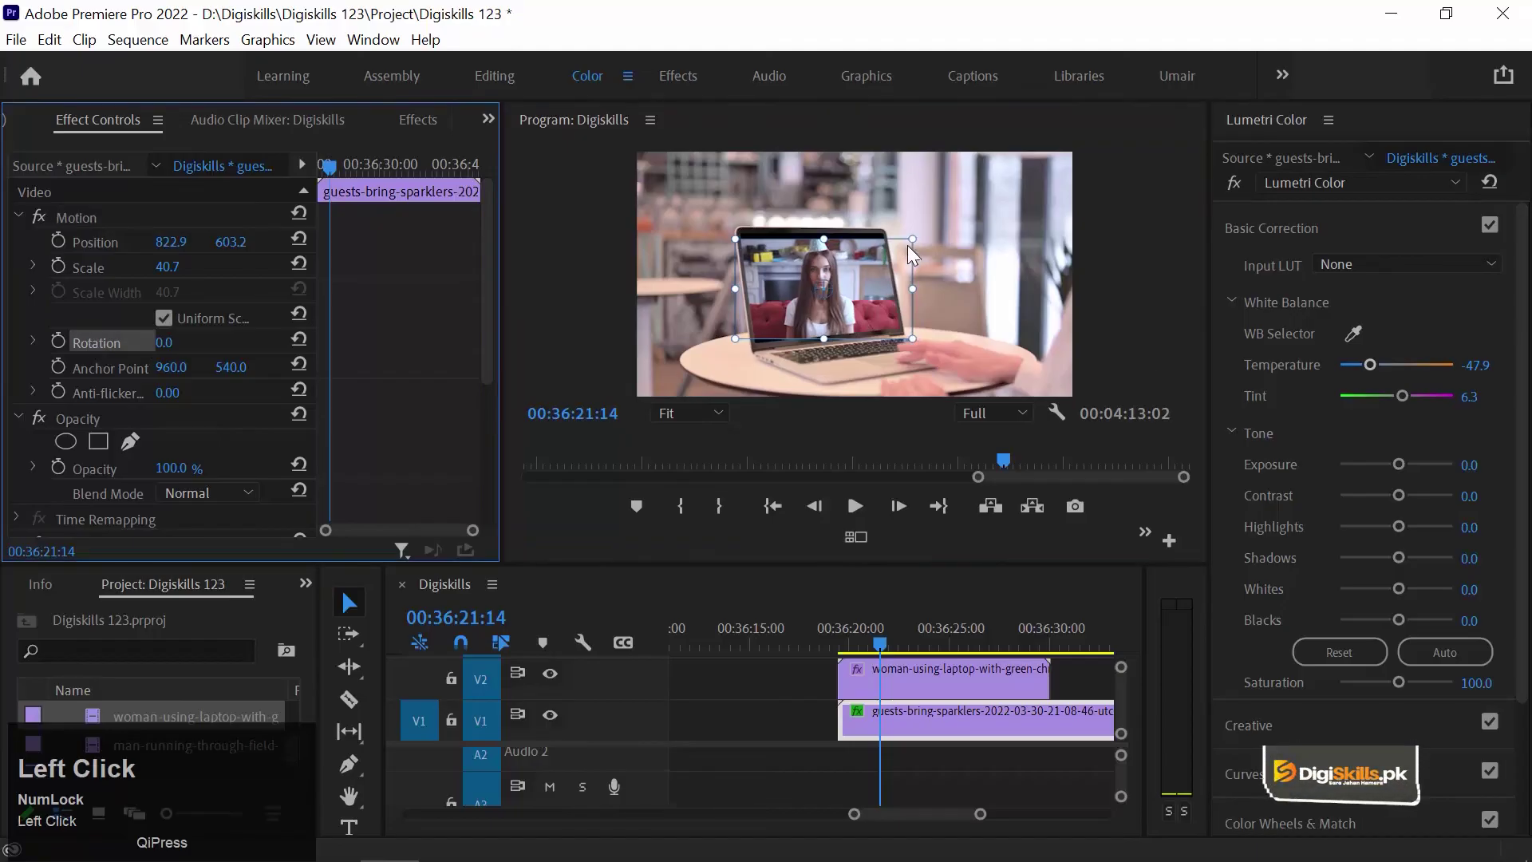
drag(168, 351, 172, 266)
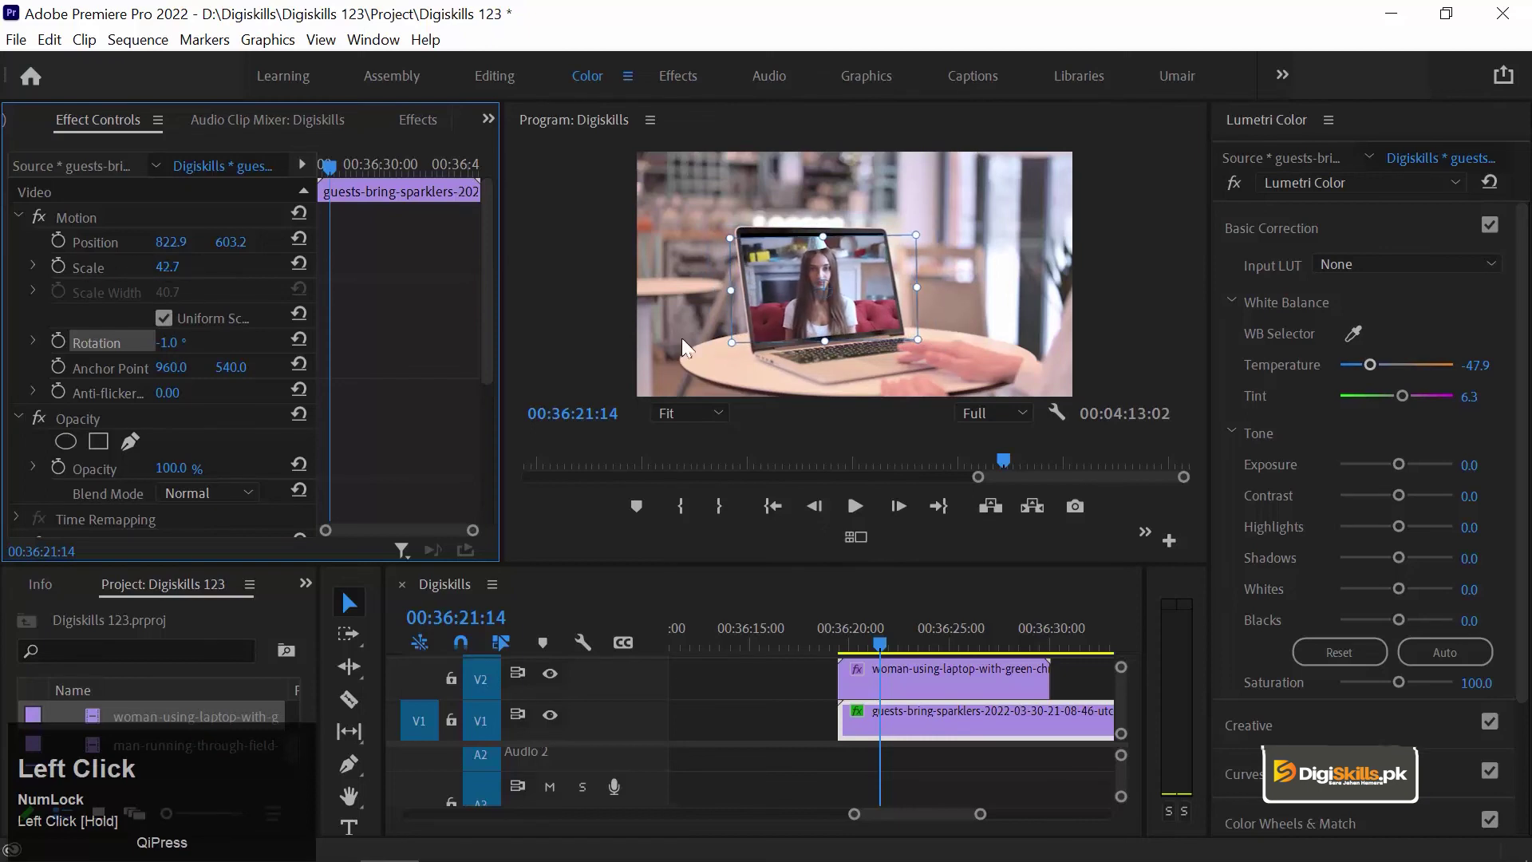
- Move the guests-bring-sparklers clip vertically to 587.2 and set its Scale to 48.7 to fill the laptop screen
drag(1, 244, 2, 243)
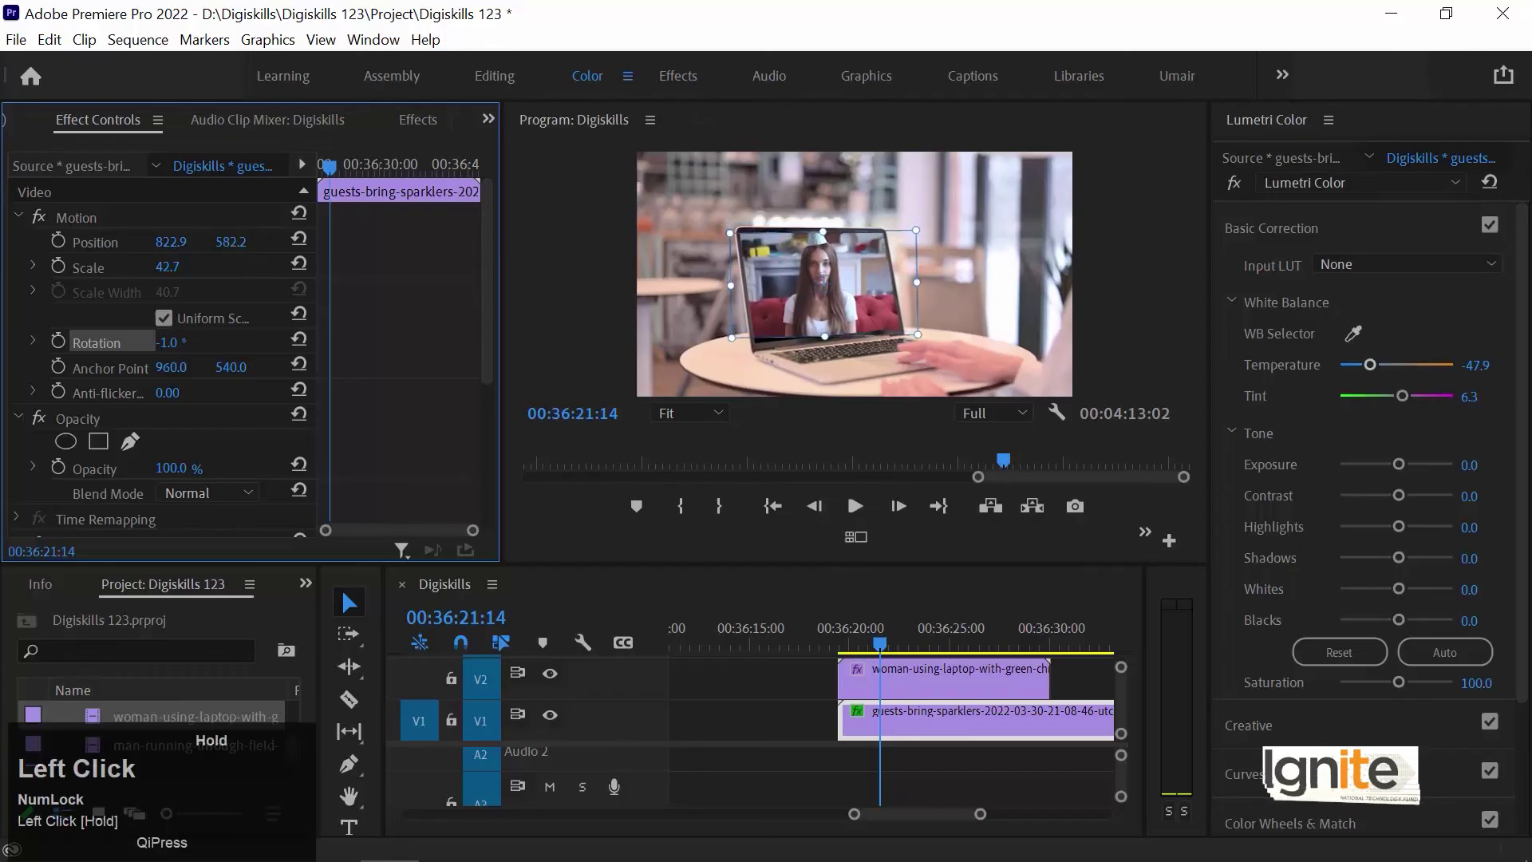
drag(169, 266, 180, 267)
- Play the laptop composite from the start of its clips at 00:36:19:10 with the transform outline hidden, and stop playback
drag(869, 629, 854, 626)
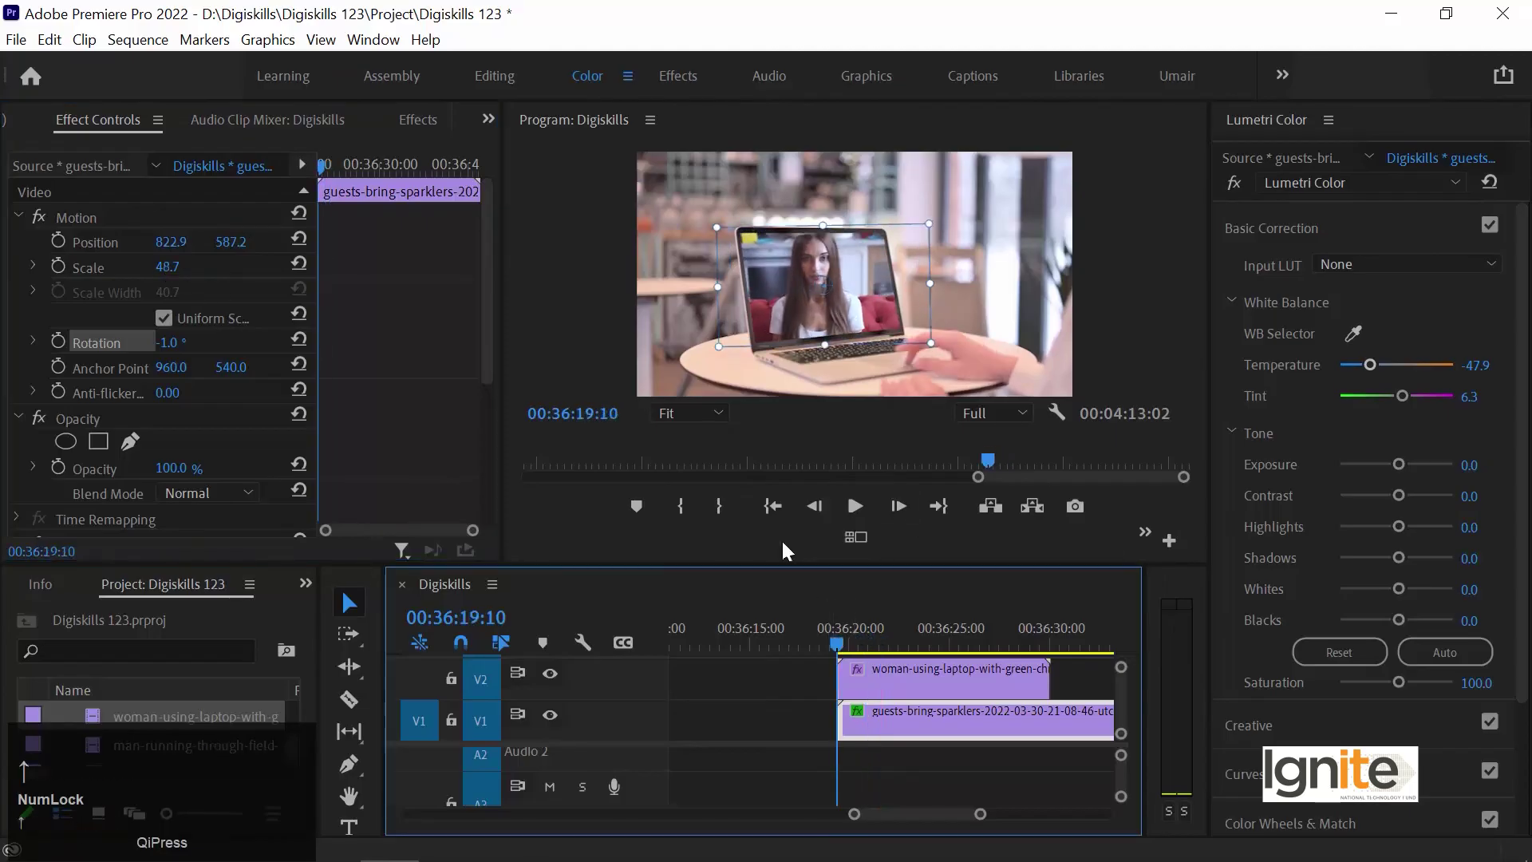
click(586, 291)
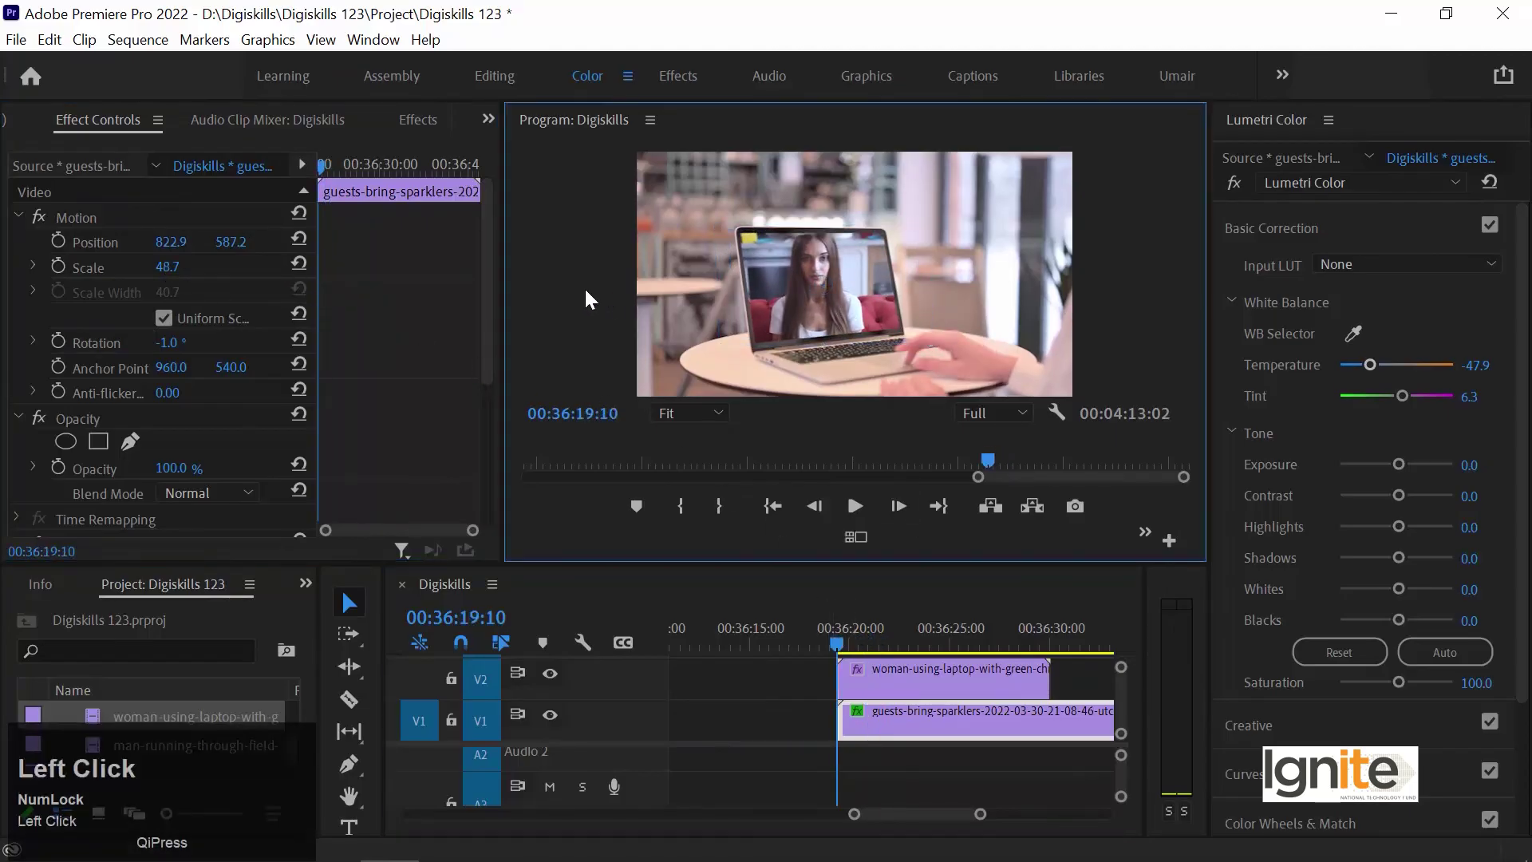
key(space)
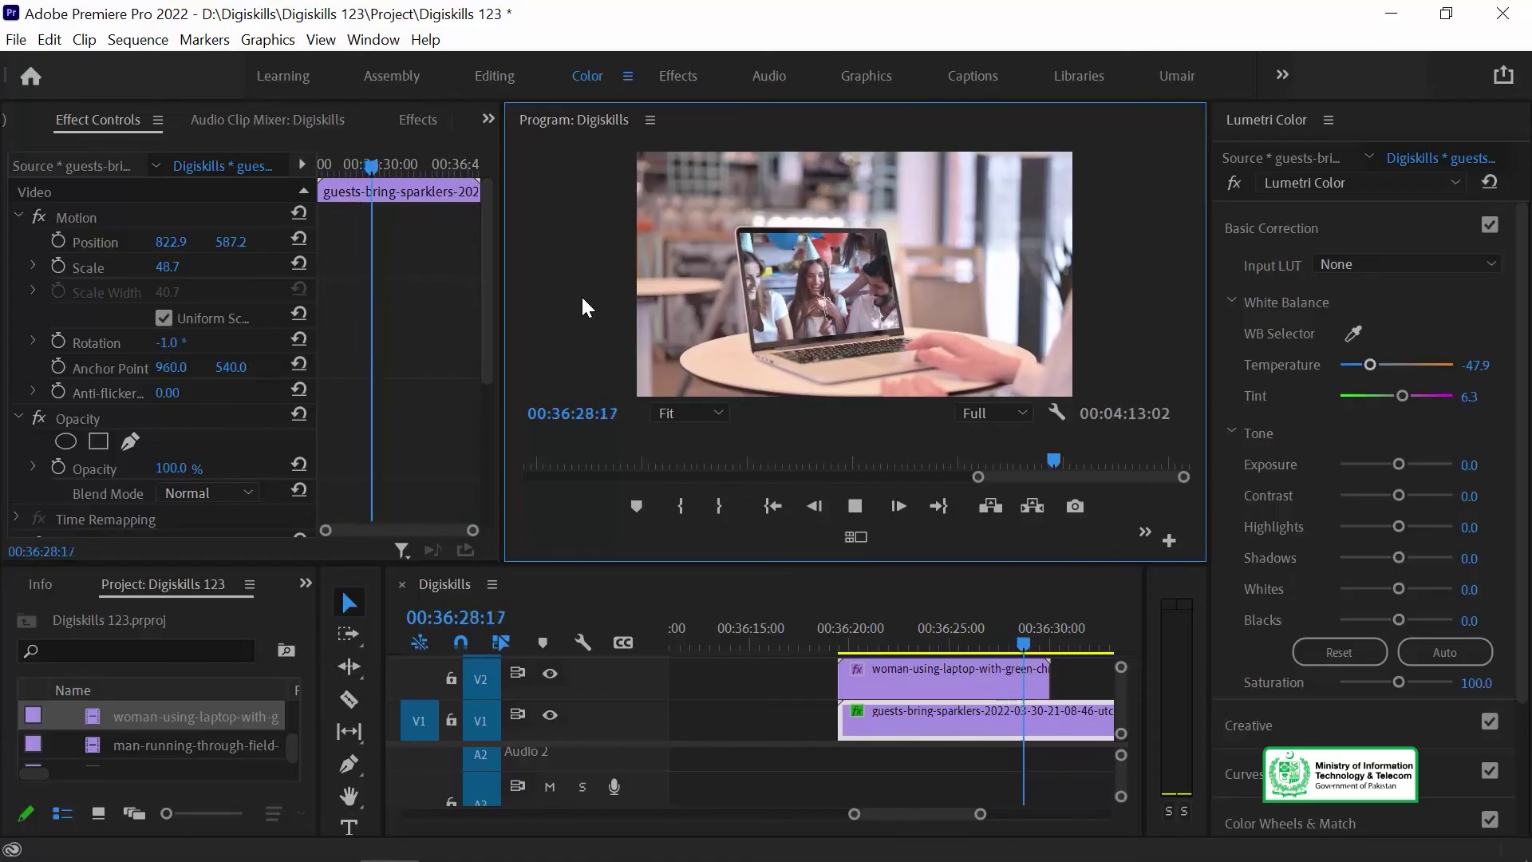
key(space)
- Maximize the program preview and play the laptop composite from 00:36:20:23
click(871, 631)
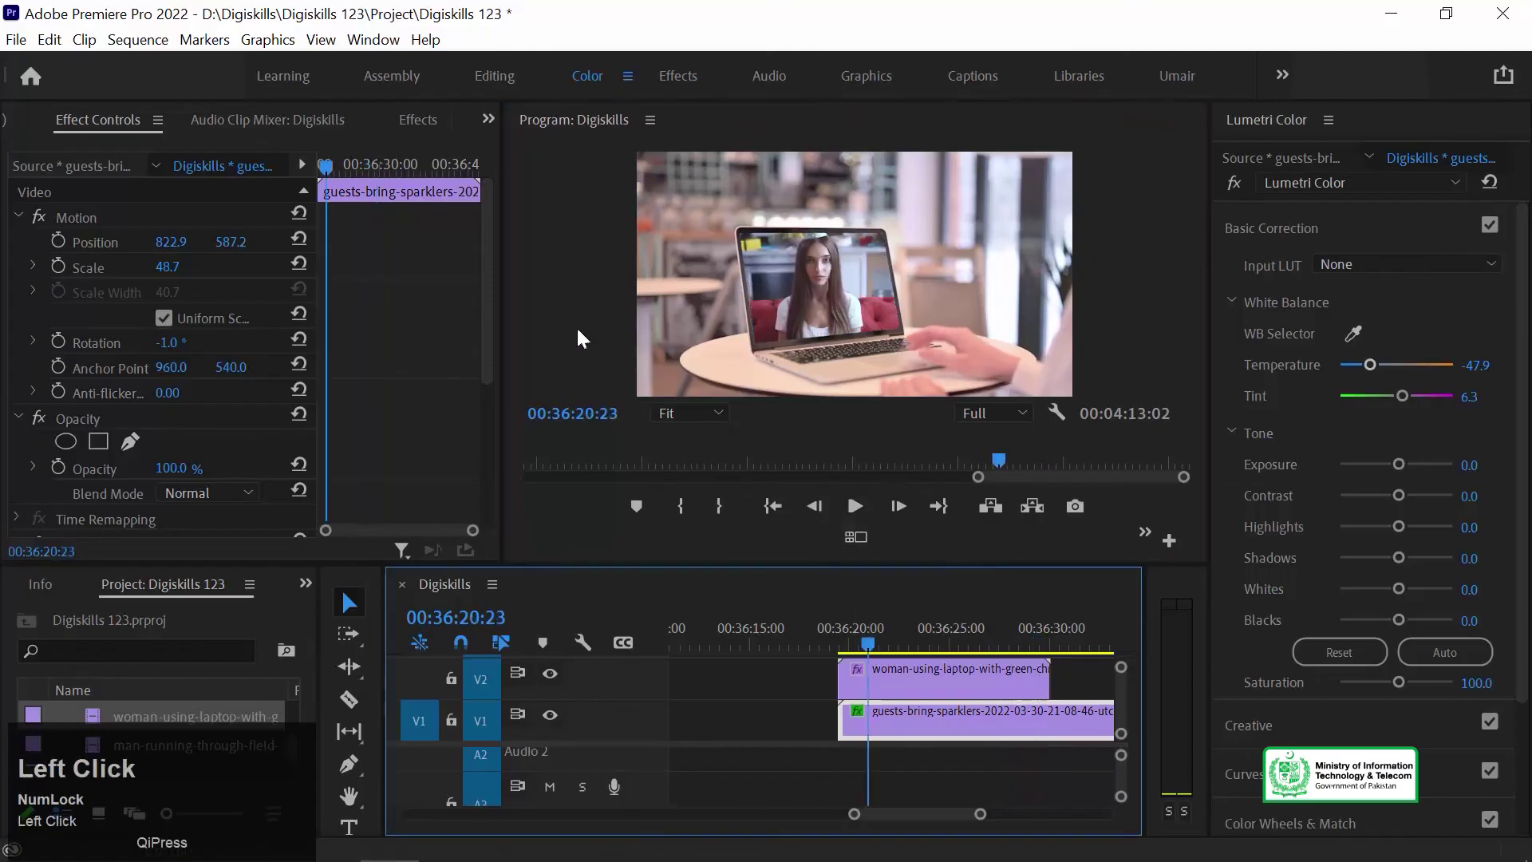
key(grave)
key(space)
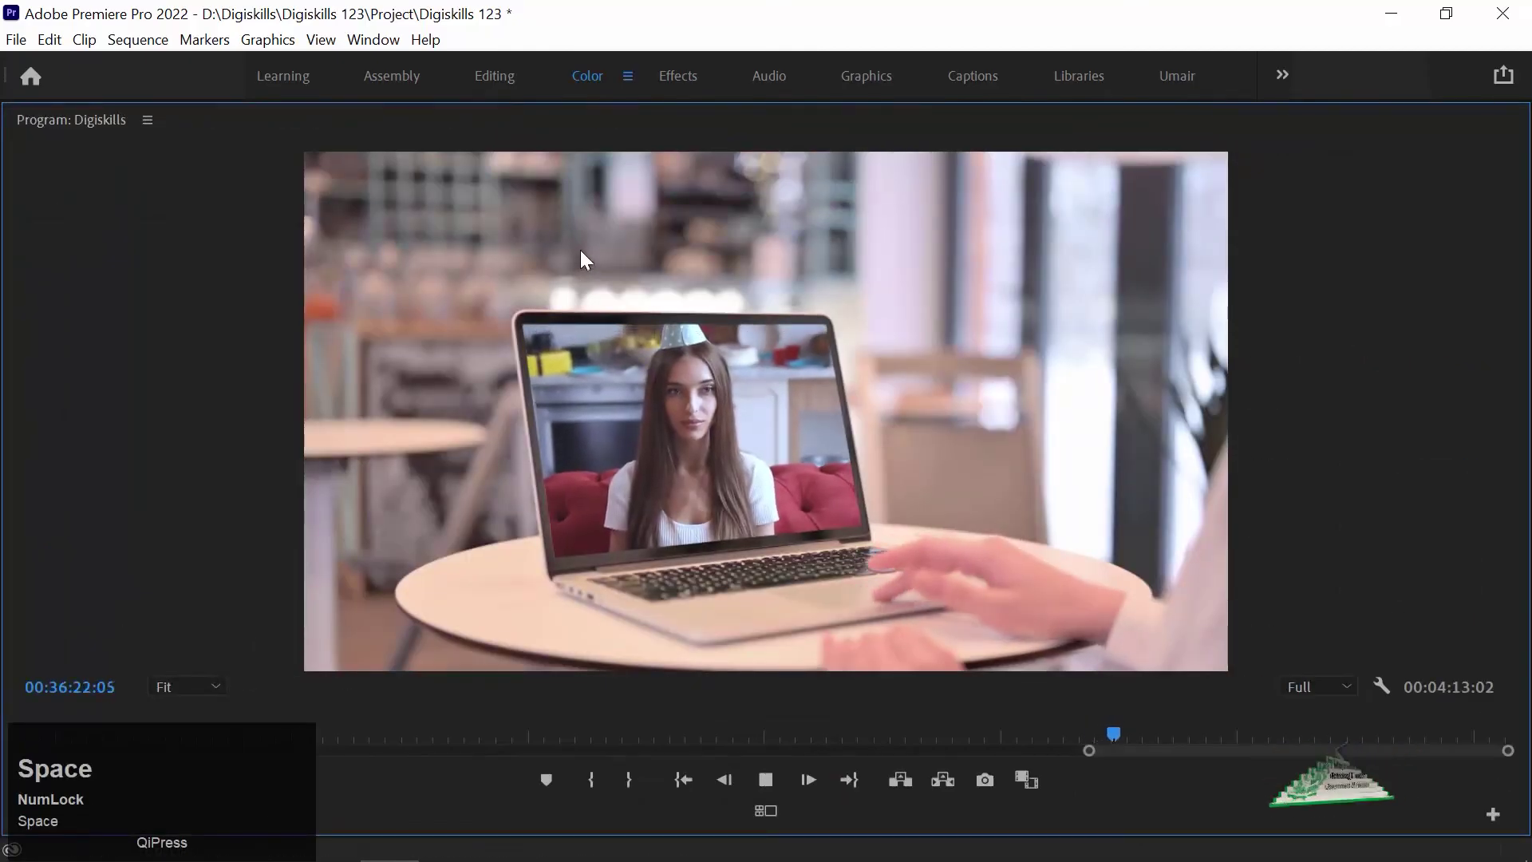